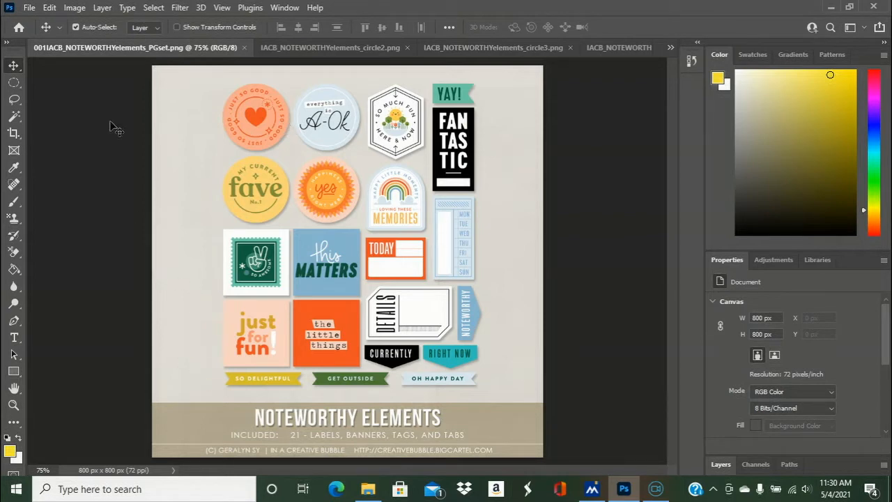
- Sample the peach color of the heart circle in the 001IACB_NOTEWORTHYelements_PGset preview sheet with the Eyedropper
left_click(14, 168)
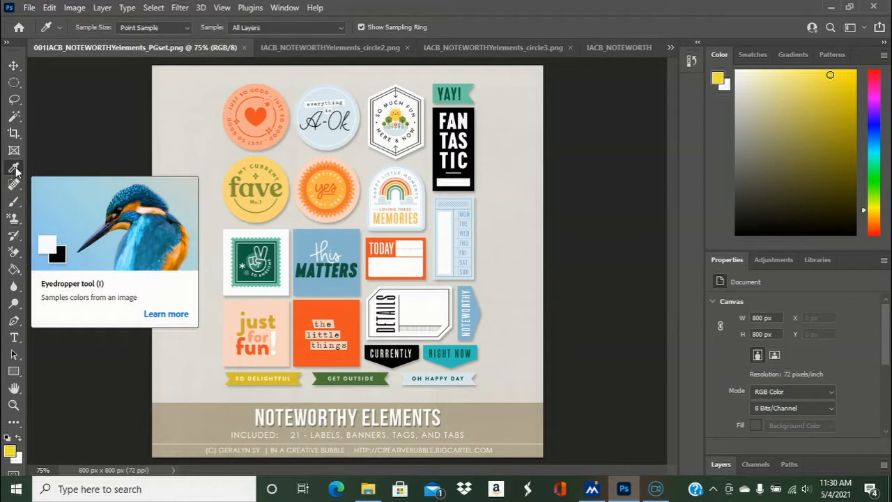
left_click(338, 48)
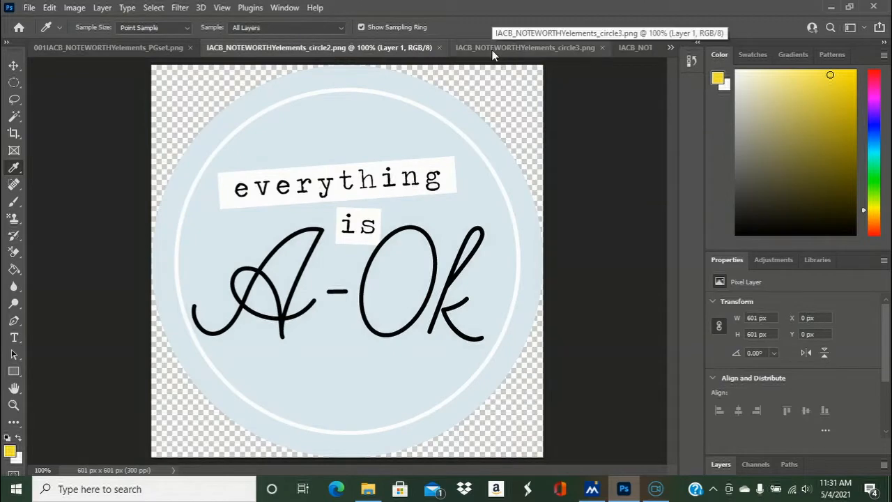
left_click(495, 48)
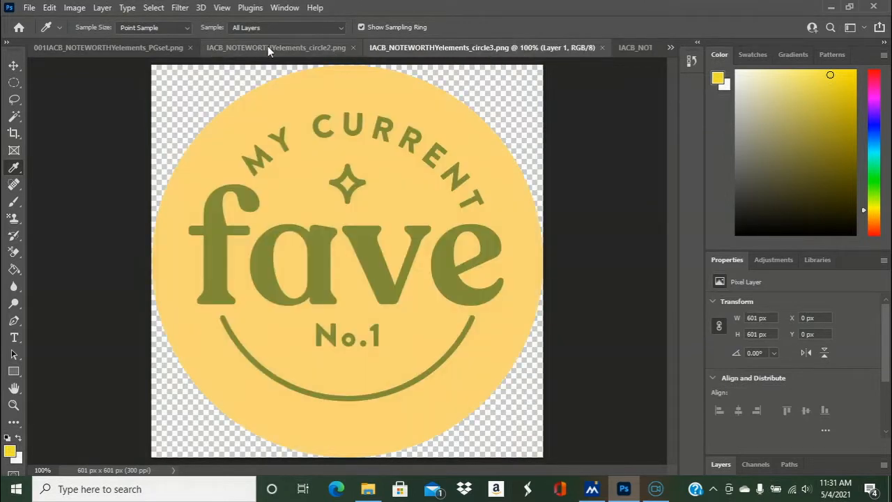
left_click(267, 48)
left_click(79, 49)
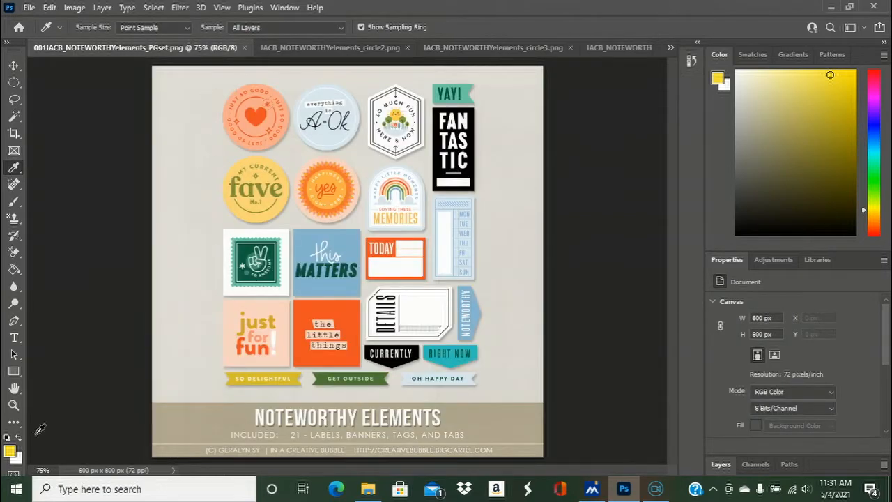
left_click(45, 470)
type("100")
key("Return")
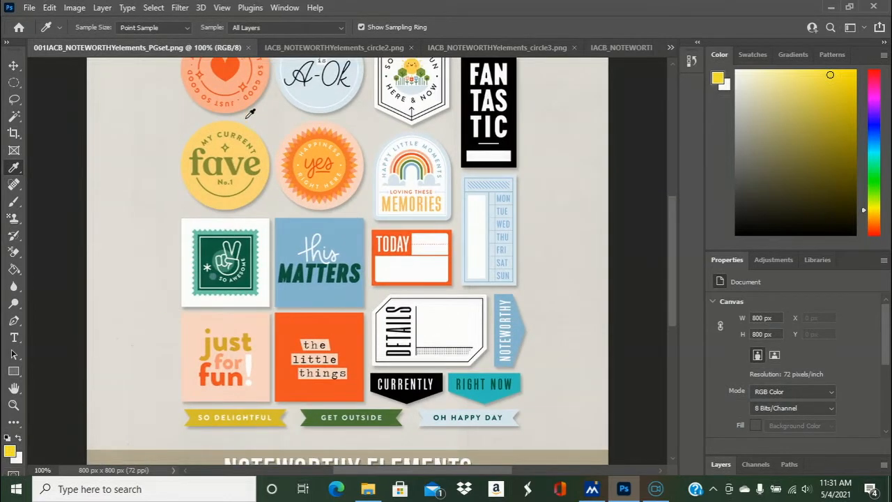
left_click(228, 87)
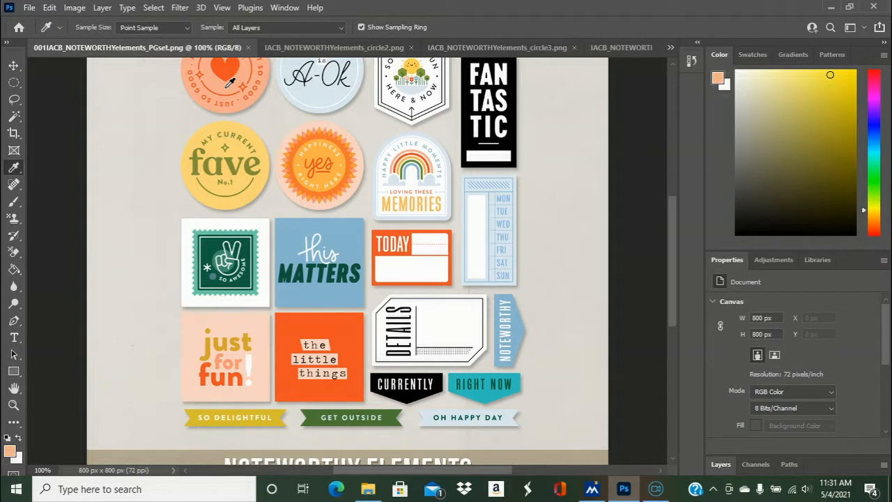
- Fill the outer ring of the A-Ok badge in IACB_NOTEWORTHYelements_circle2.png with the sampled peach using the Paint Bucket
left_click(301, 47)
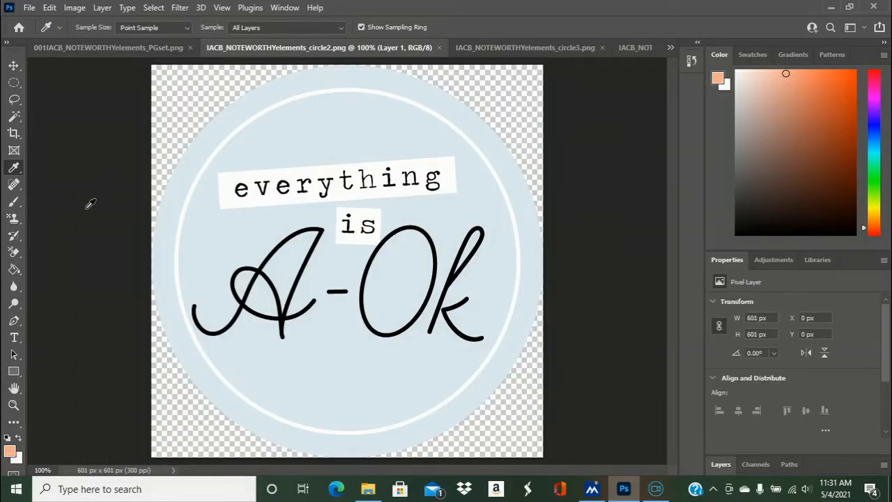
left_click(14, 275)
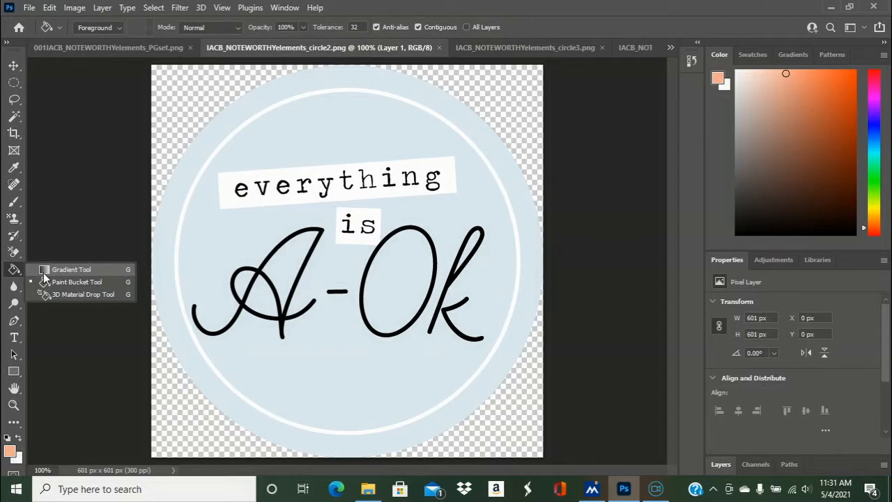
left_click(16, 273)
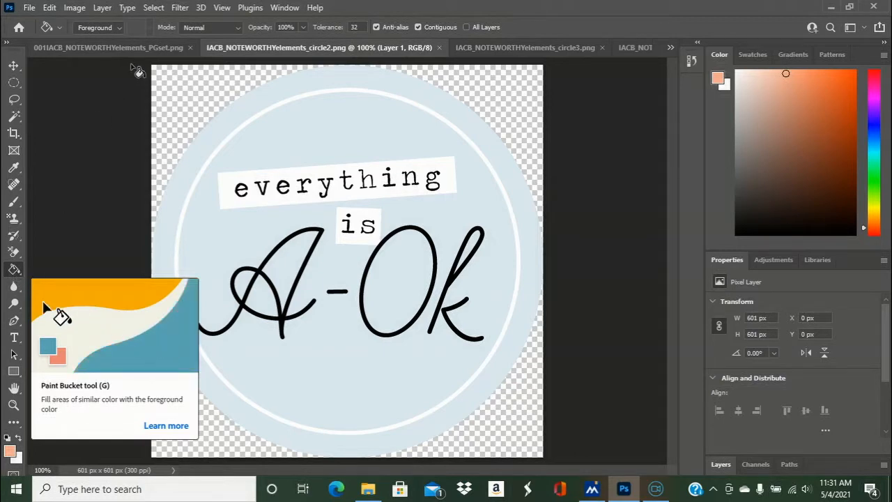
left_click(352, 82)
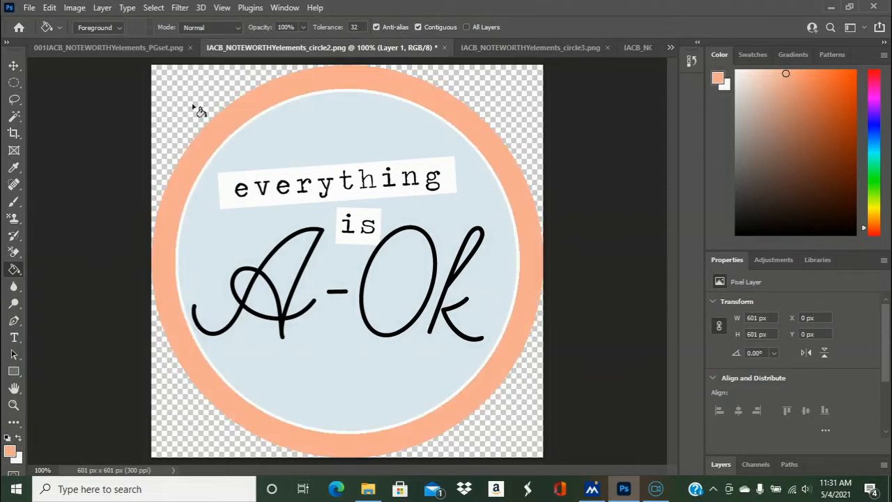
- Save a PNG copy of the badge as "IACB_NOTEWORTHYelements_circle2 PINK" with the large file size option
left_click(28, 8)
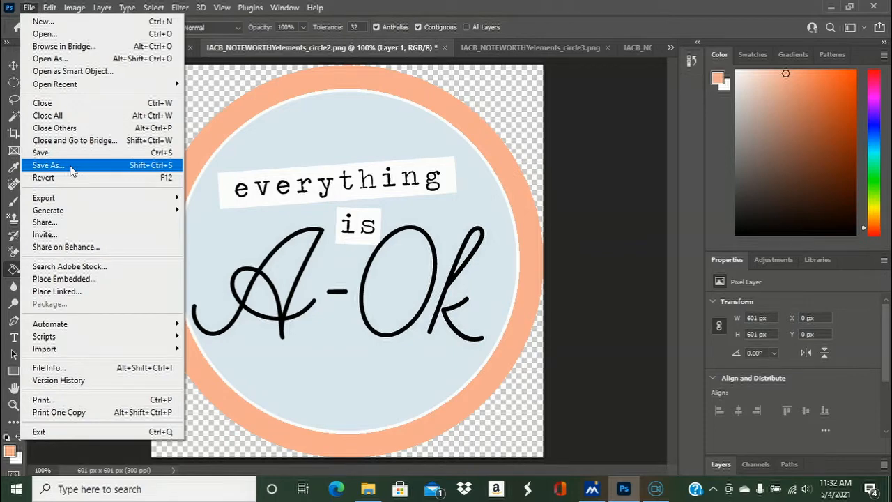
left_click(95, 172)
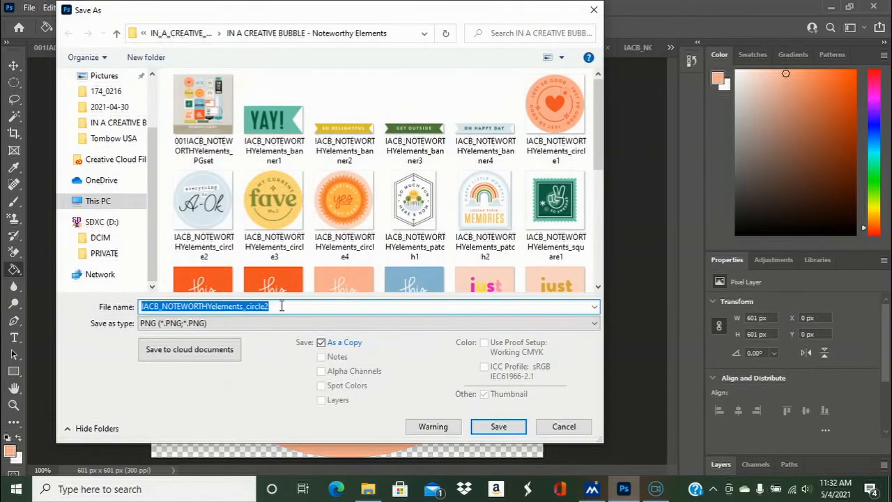
left_click(281, 306)
type("PINK")
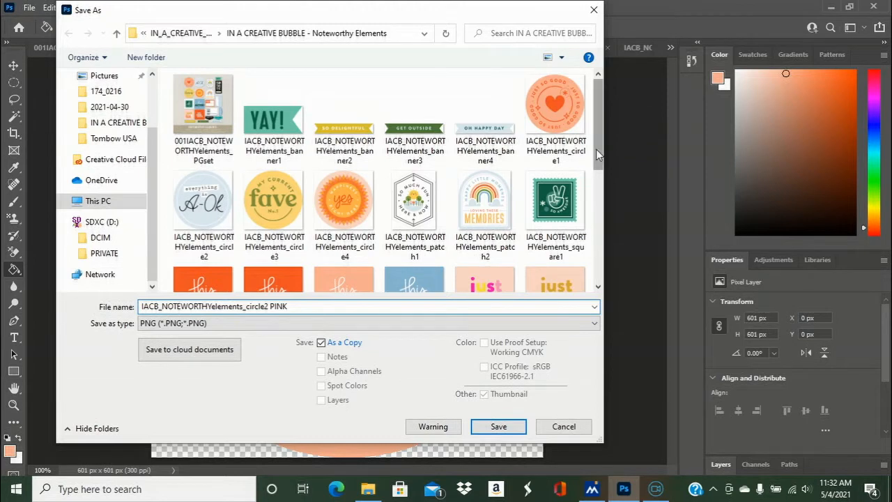
left_click_drag(599, 147, 597, 192)
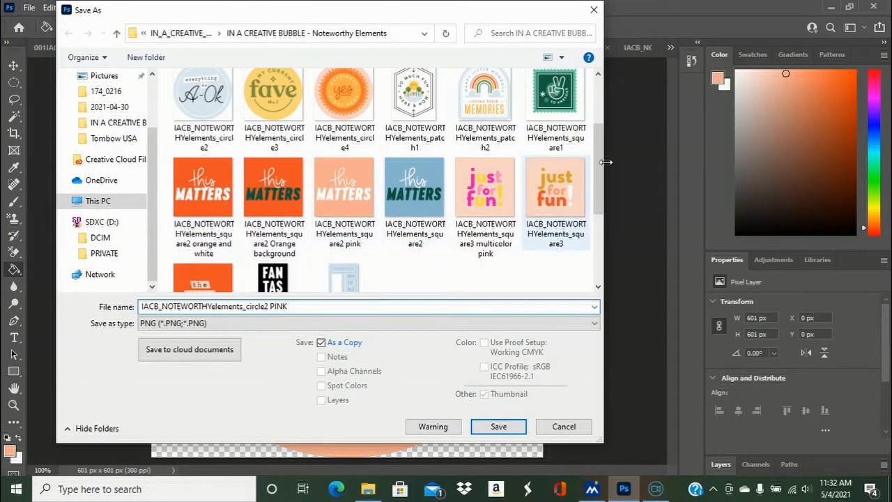
left_click_drag(600, 167, 601, 196)
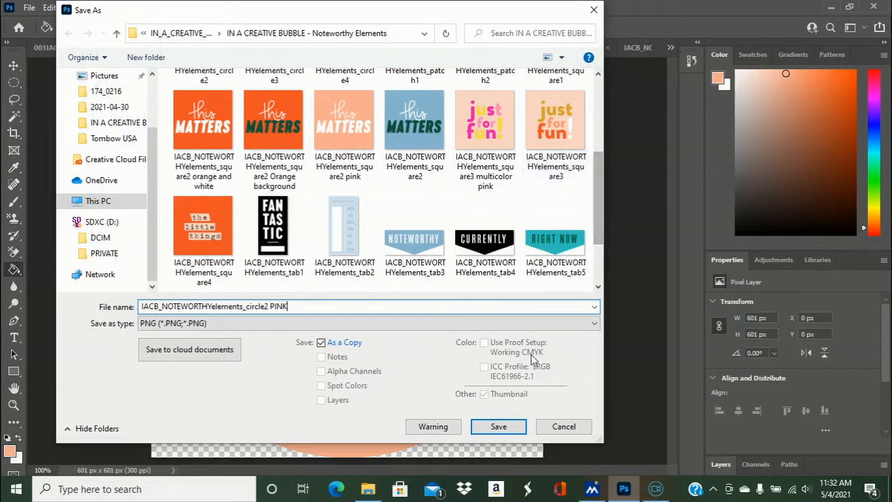
left_click(497, 430)
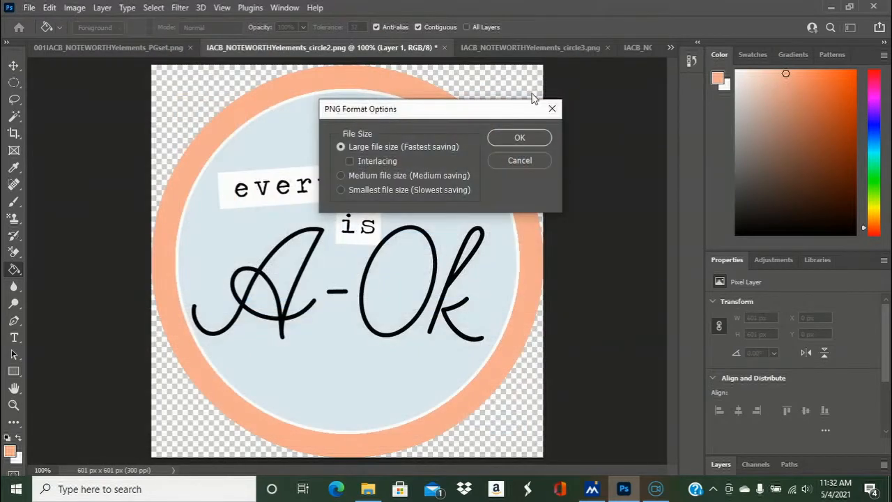
left_click(538, 139)
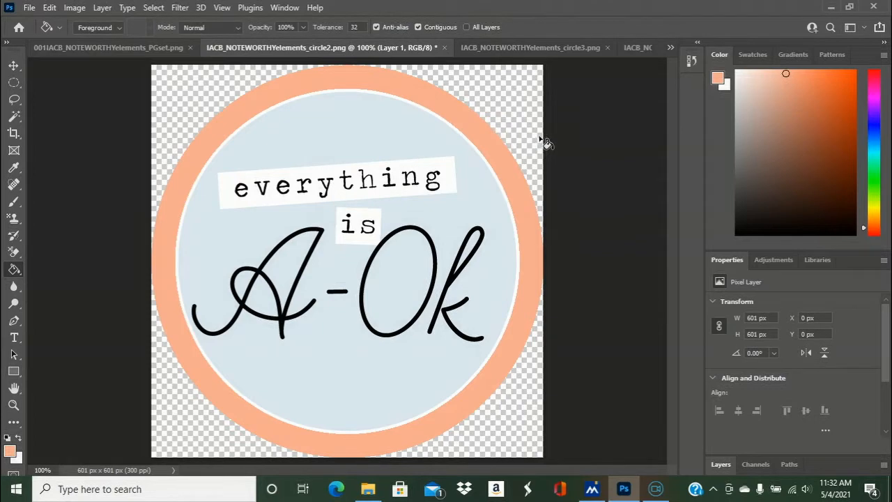
- Fill the badge's inner blue circle and the enclosed blue areas inside the "A-Ok" letters with peach
left_click(350, 145)
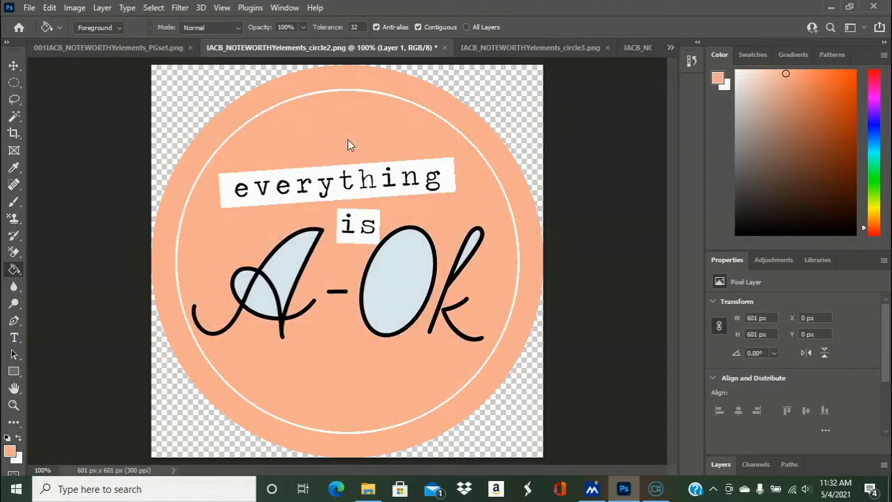
left_click(290, 266)
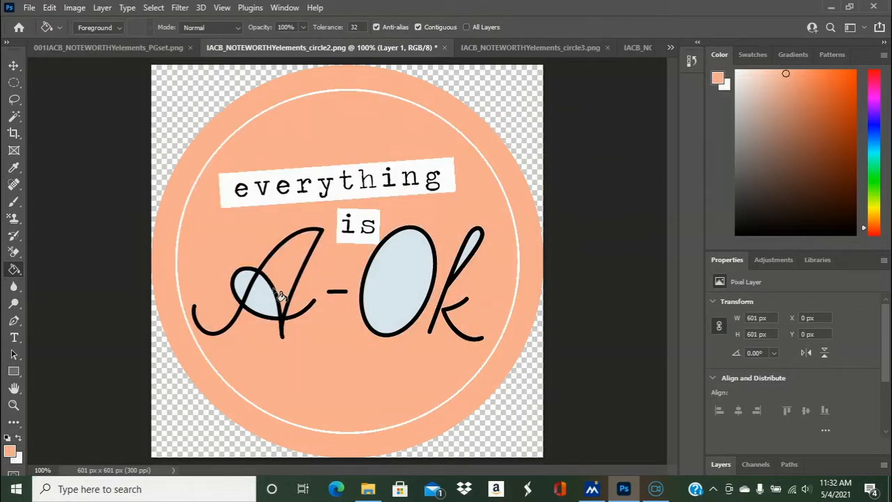
left_click(253, 306)
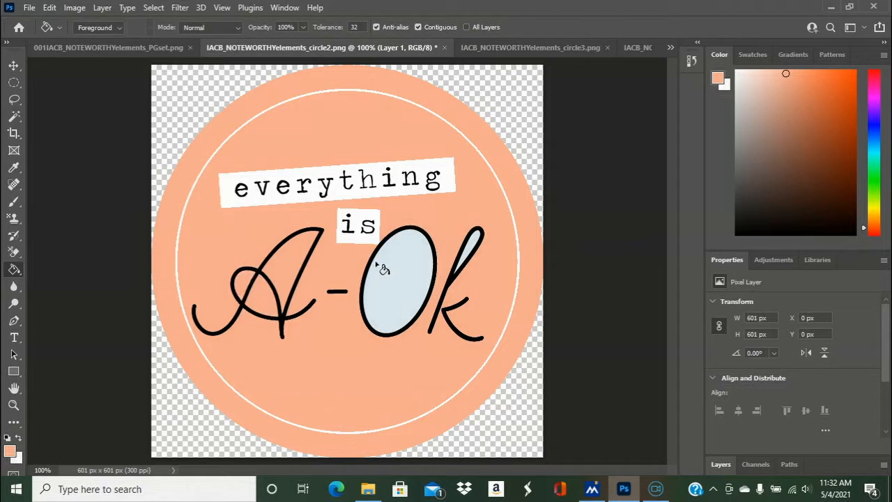
left_click(406, 271)
left_click(477, 245)
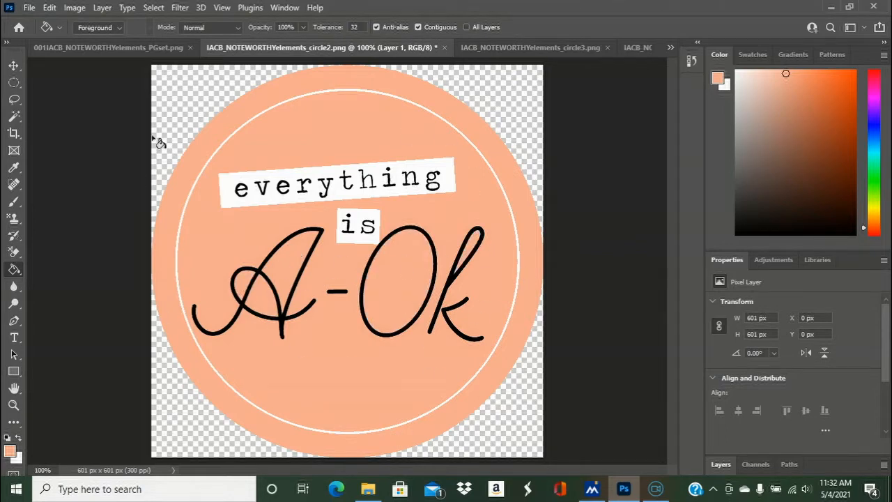
- Save a PNG copy of the all-peach badge as "IACB_NOTEWORTHYelements_circle2 full pink" with the large file size option
left_click(29, 8)
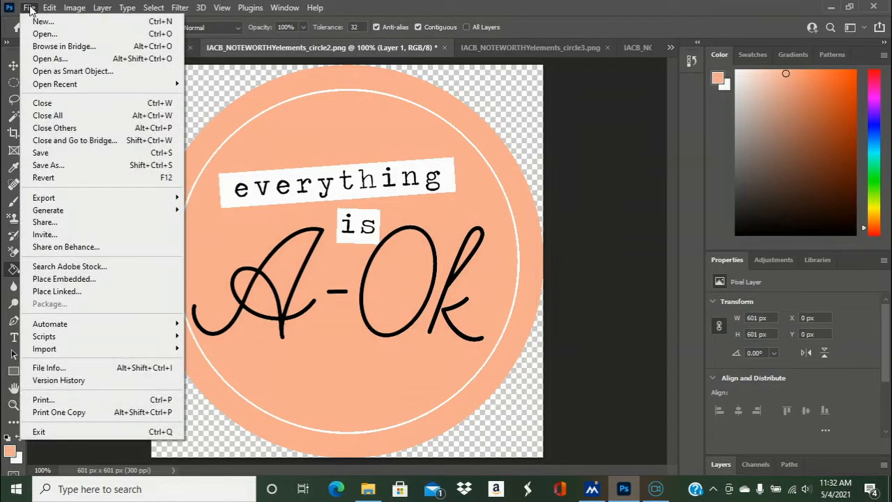
left_click(63, 166)
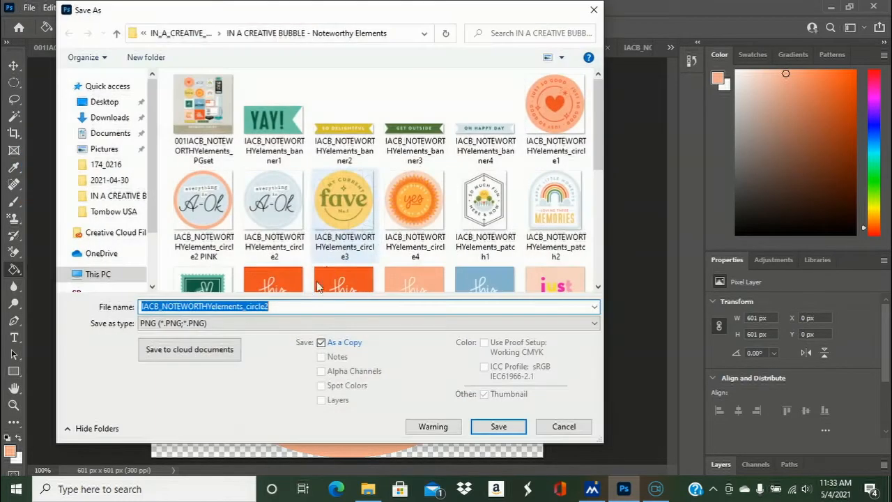
left_click(289, 304)
type("fu")
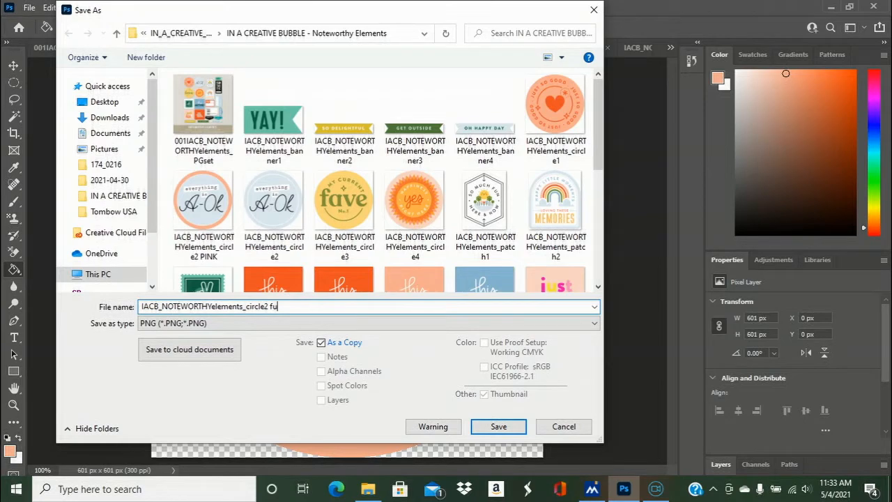
type("ll pink")
left_click(499, 426)
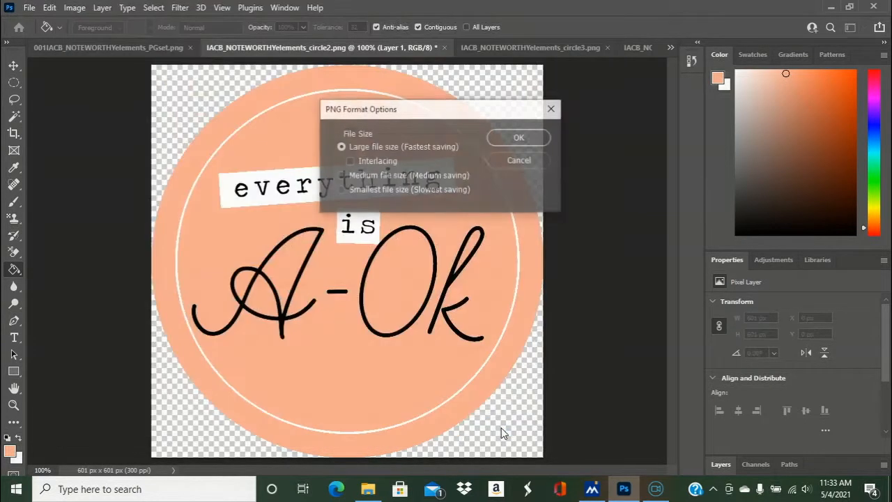
left_click(526, 138)
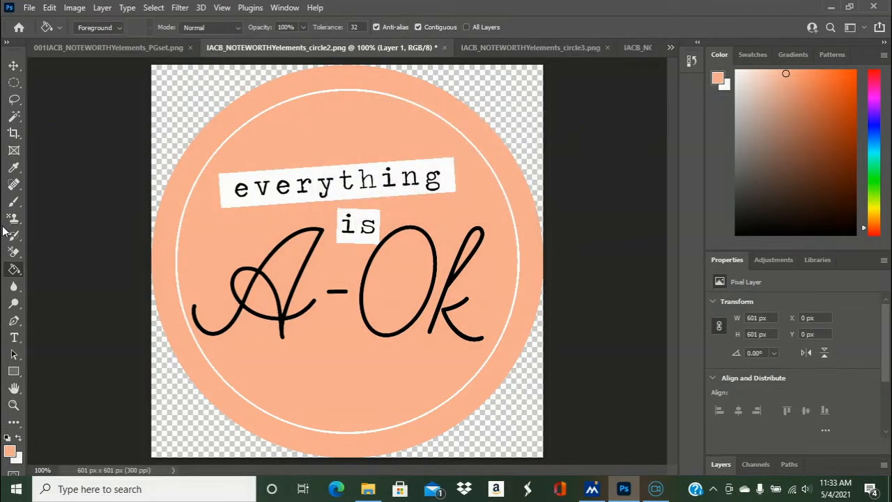
- Recolor the black "A-Ok" lettering and its dash with the white sampled from the "everything" label, using the Paint Bucket
left_click(13, 170)
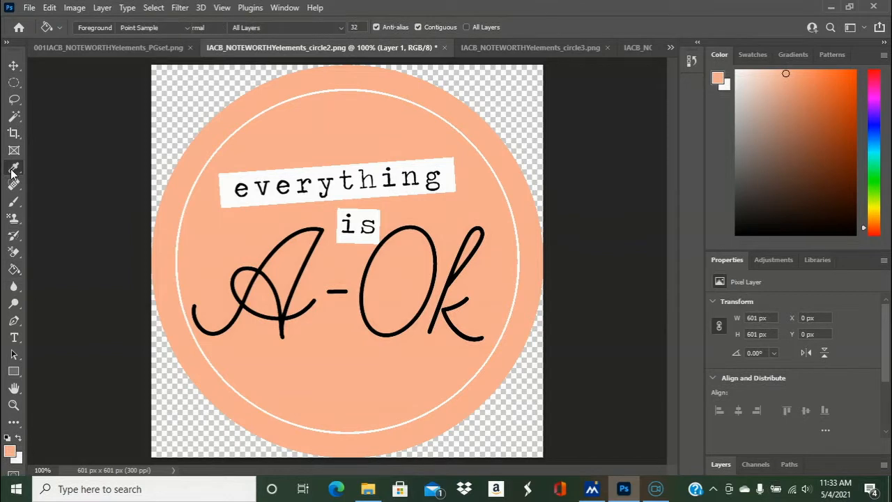
left_click(251, 175)
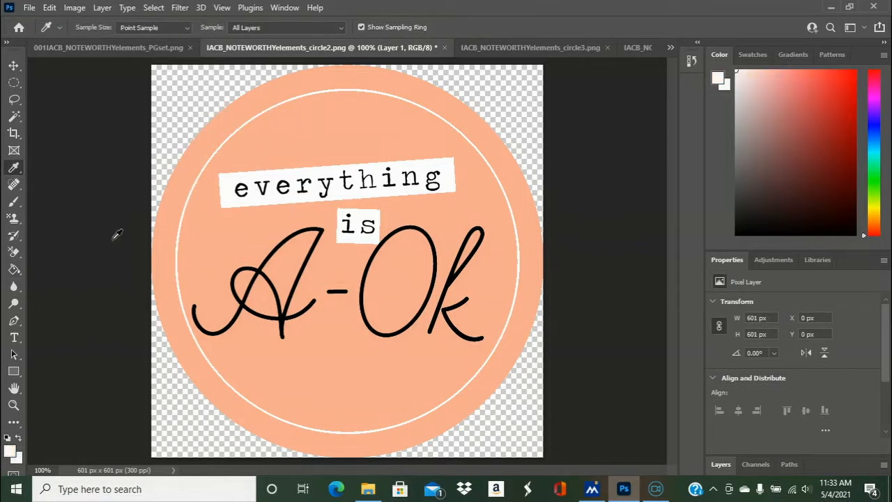
left_click(14, 272)
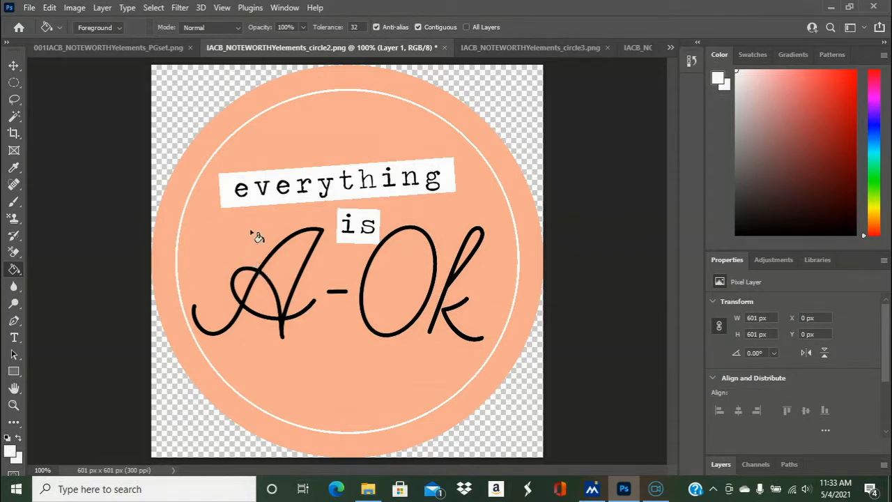
left_click(46, 470)
type("145")
key("Return")
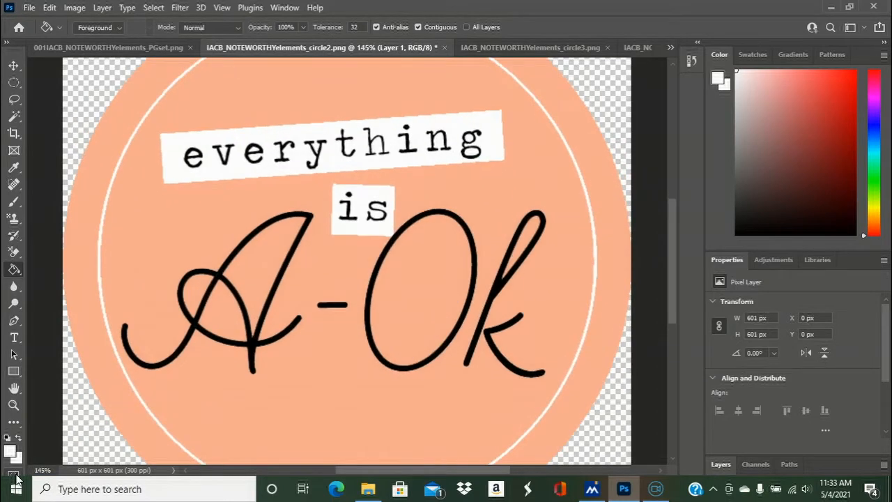
left_click(310, 218)
left_click(329, 306)
left_click(432, 215)
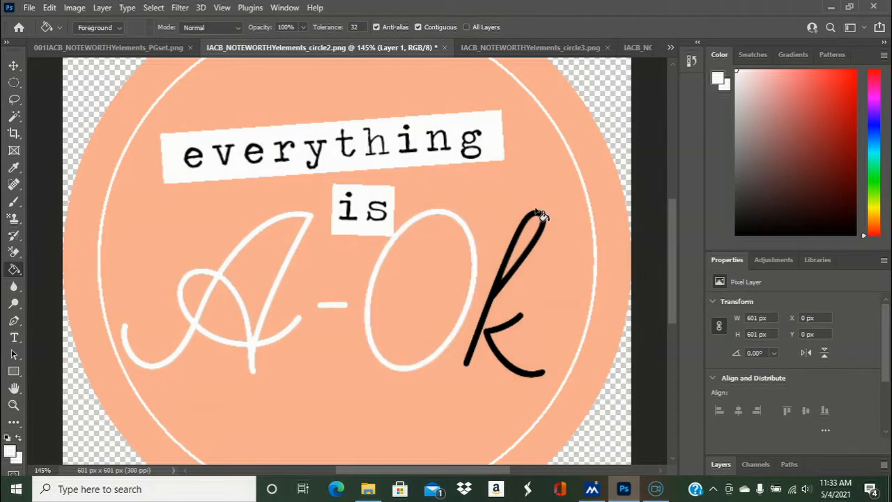
left_click(541, 214)
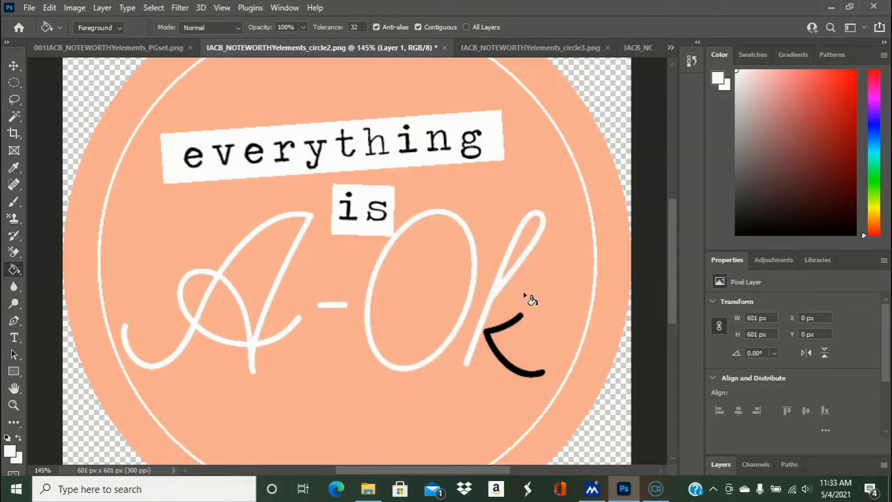
left_click(519, 321)
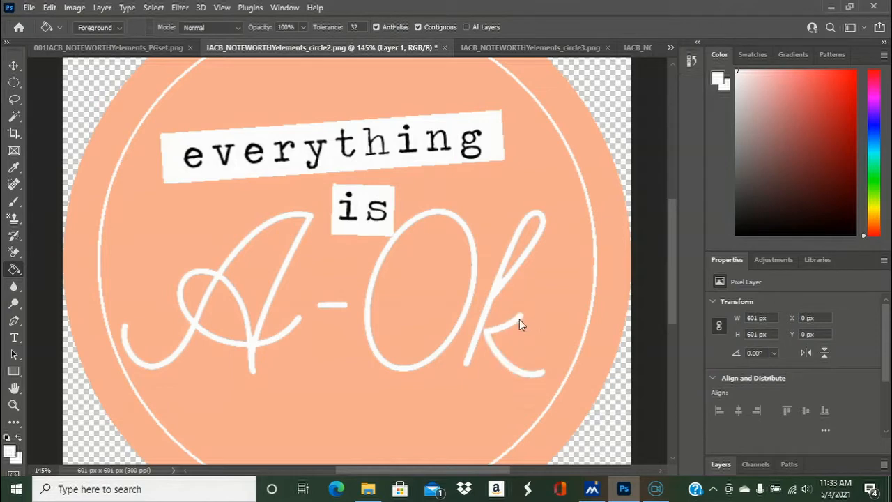
- Save a PNG copy of the peach badge with white lettering as "IACB_NOTEWORTHYelements_circle2 pink and white" with the large file size option
left_click(53, 471)
type("75")
key("Return")
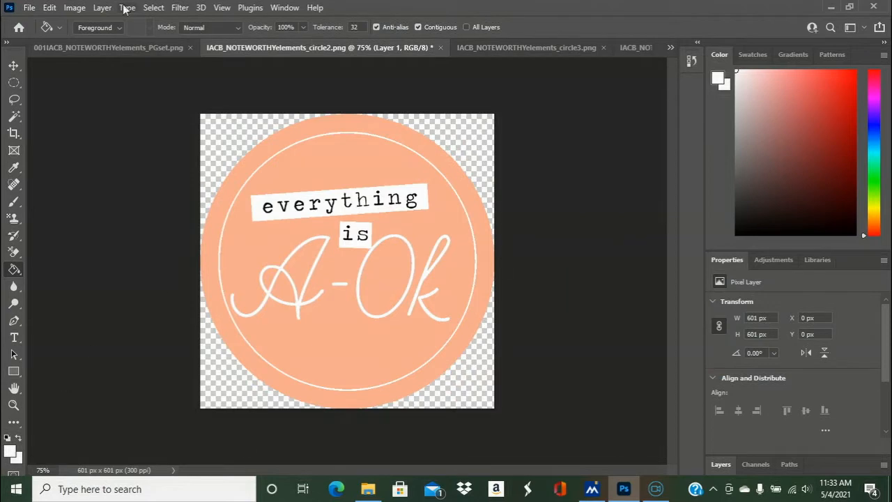
left_click(29, 7)
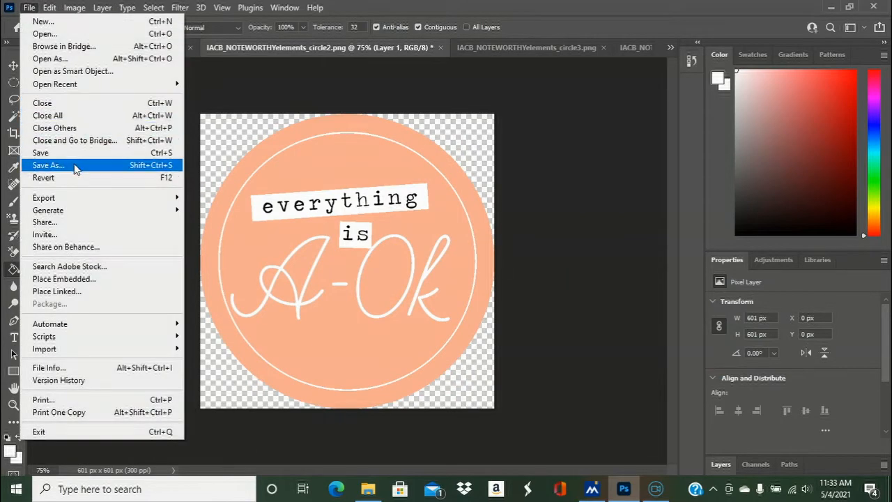
left_click(76, 166)
left_click(283, 306)
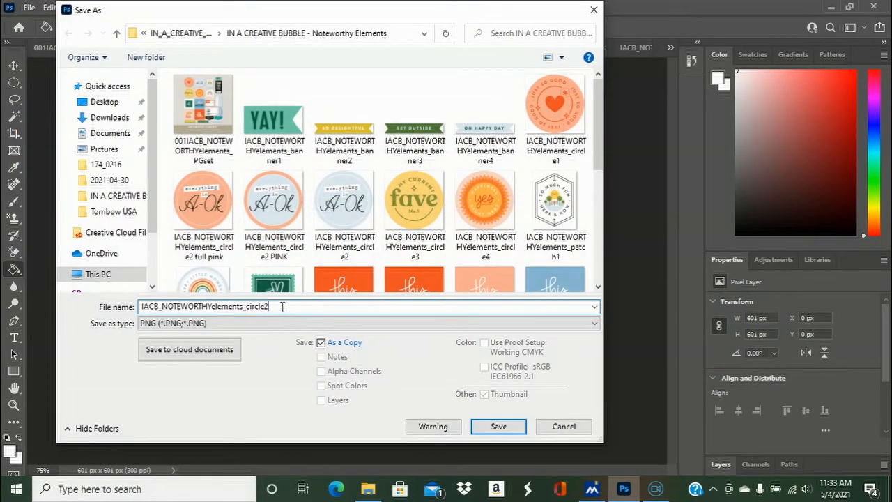
type("pink and white")
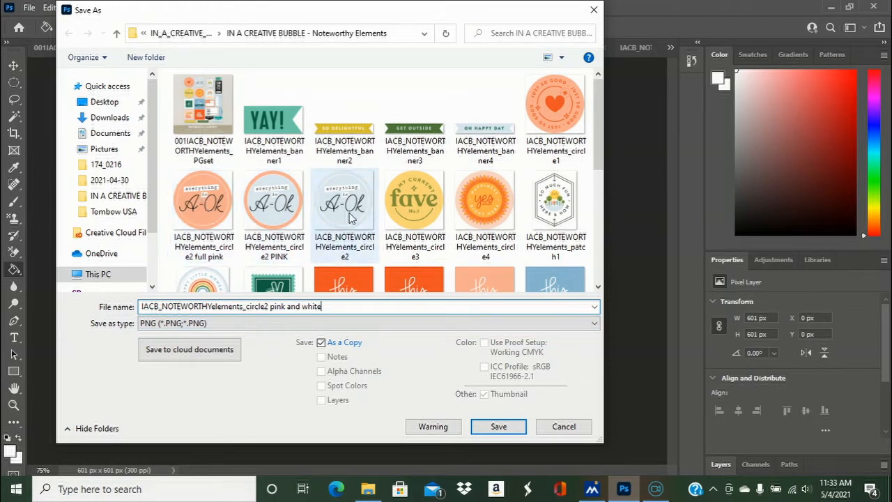
left_click(499, 427)
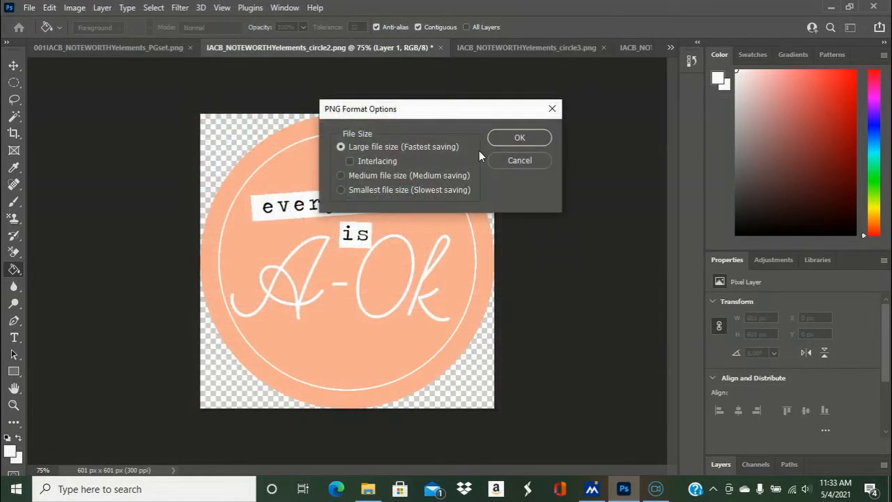
left_click(517, 136)
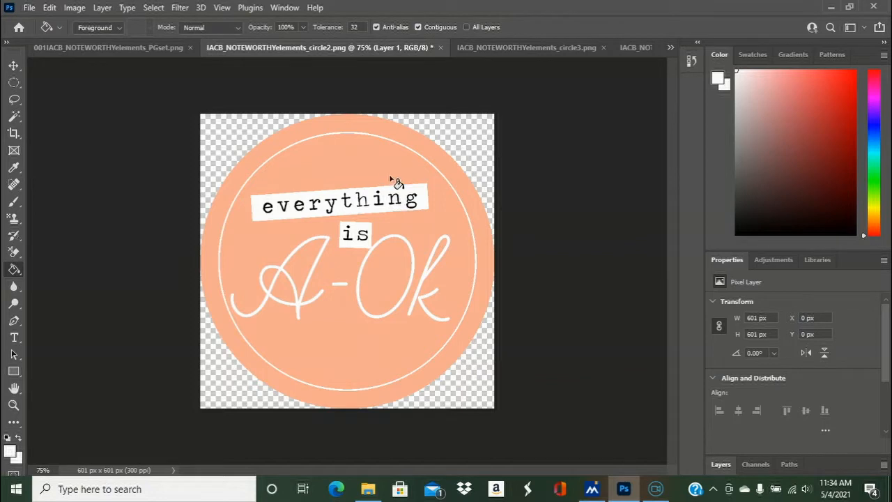
- Close the 001IACB_NOTEWORTHYelements_PGset.png preview and the recolored circle2 document, discarding the circle2 changes
left_click(191, 47)
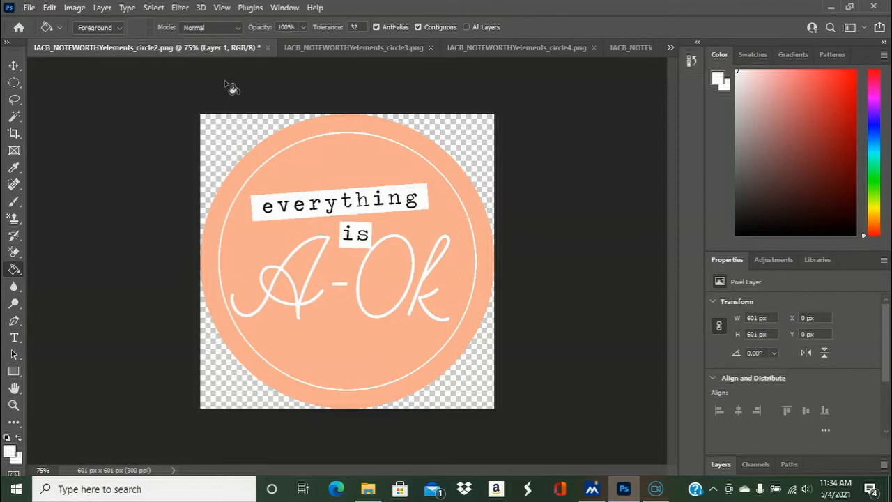
left_click(670, 49)
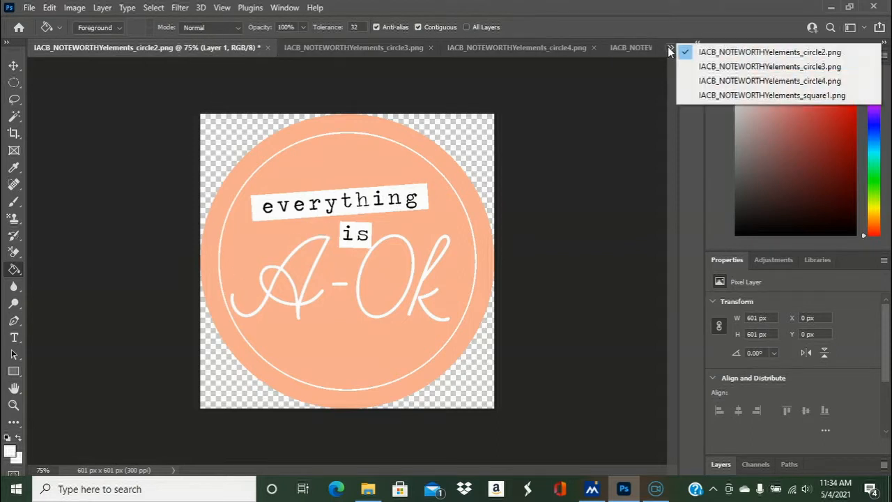
left_click(670, 50)
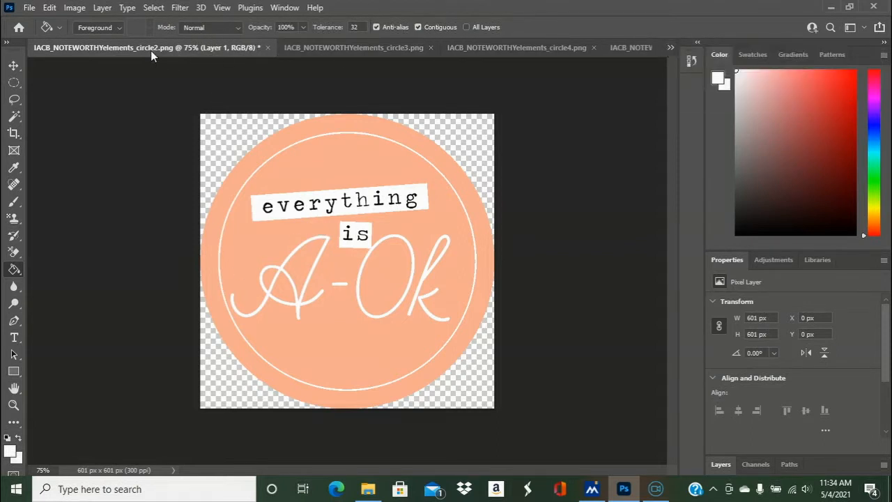
left_click(269, 48)
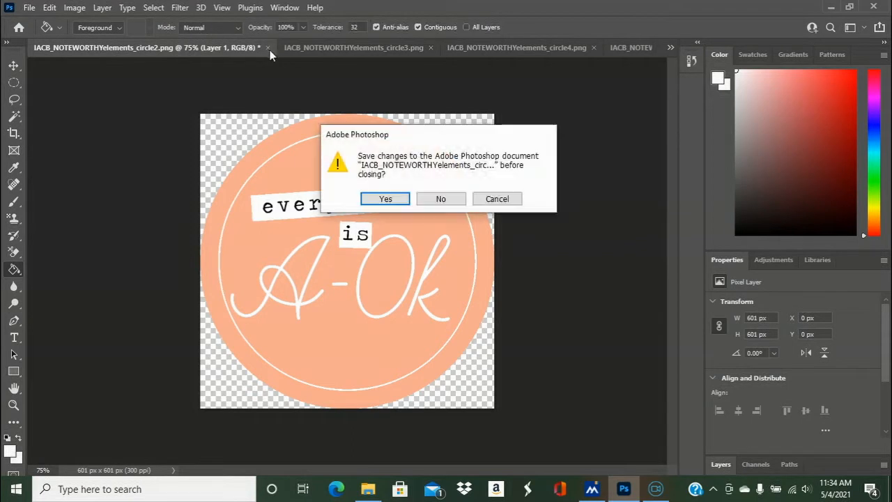
left_click(440, 200)
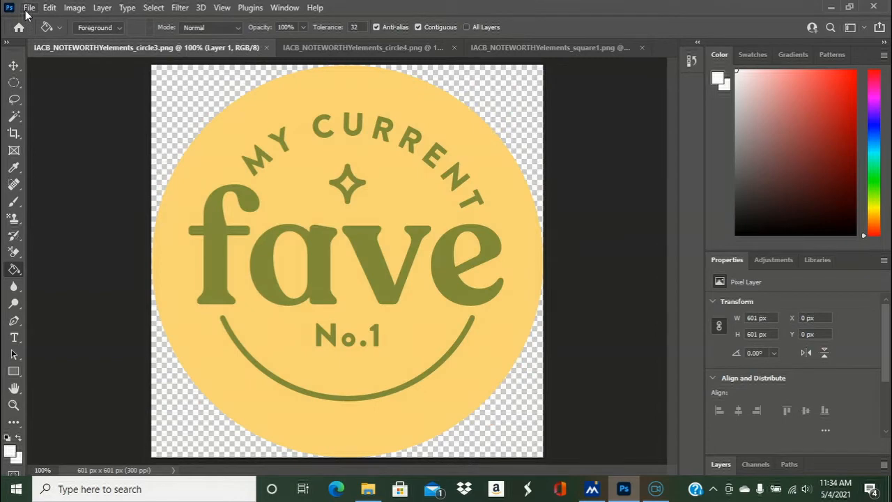
- Reopen 001IACB_NOTEWORTHYelements_PGset.png and the original IACB_NOTEWORTHYelements_circle2.png from the recent files, leaving circle2 active
left_click(28, 9)
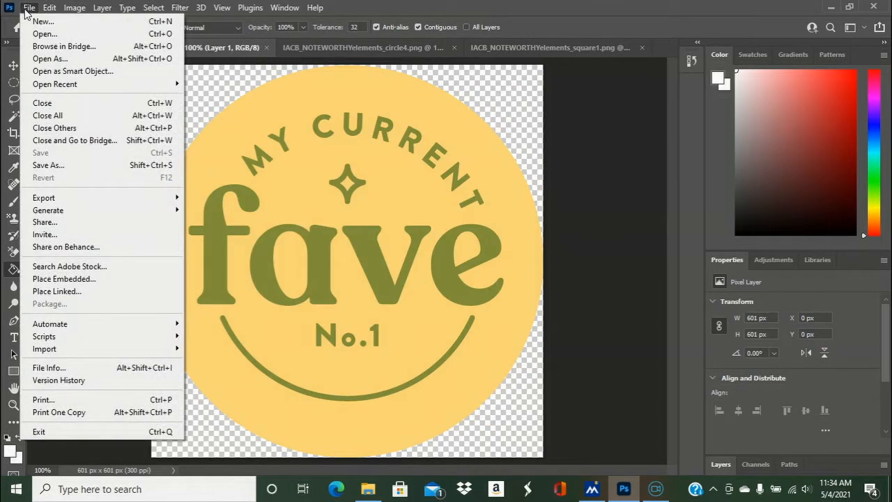
mouse_move(161, 85)
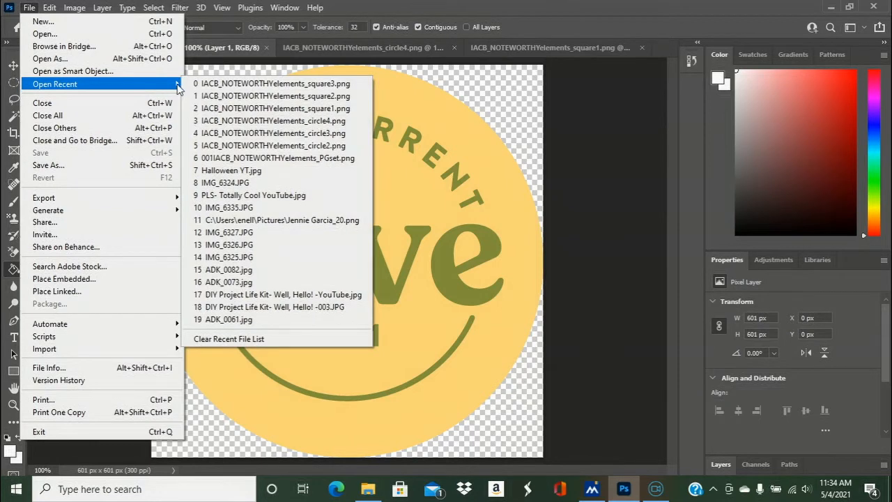
left_click(233, 158)
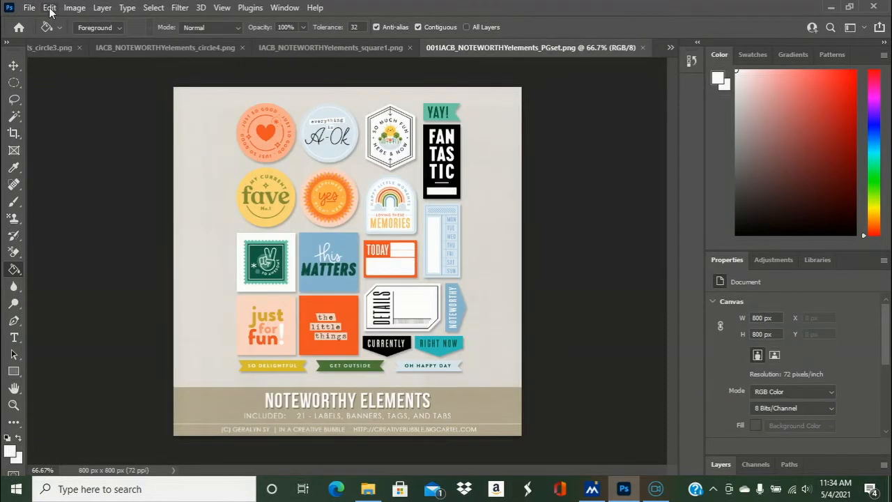
left_click(28, 9)
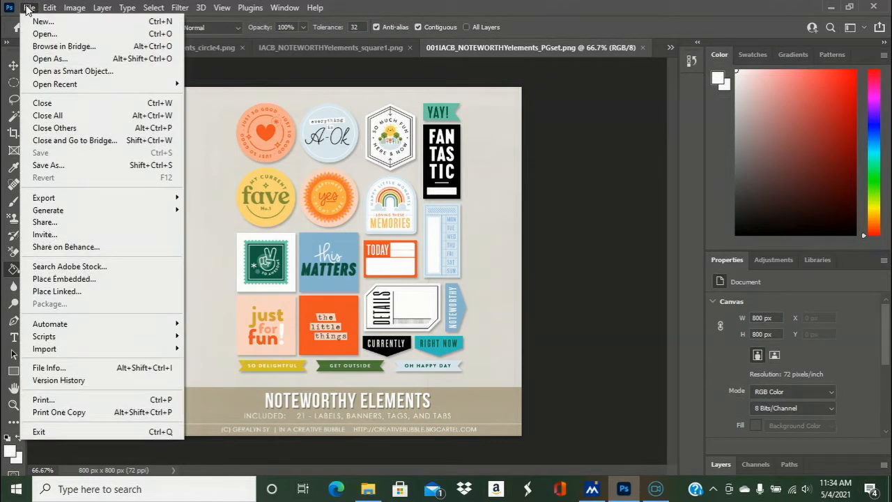
left_click(28, 8)
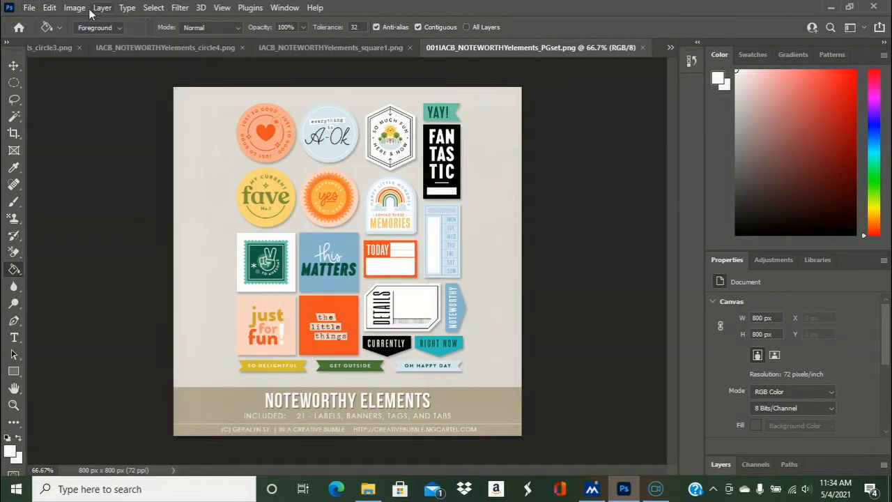
left_click(30, 10)
mouse_move(122, 85)
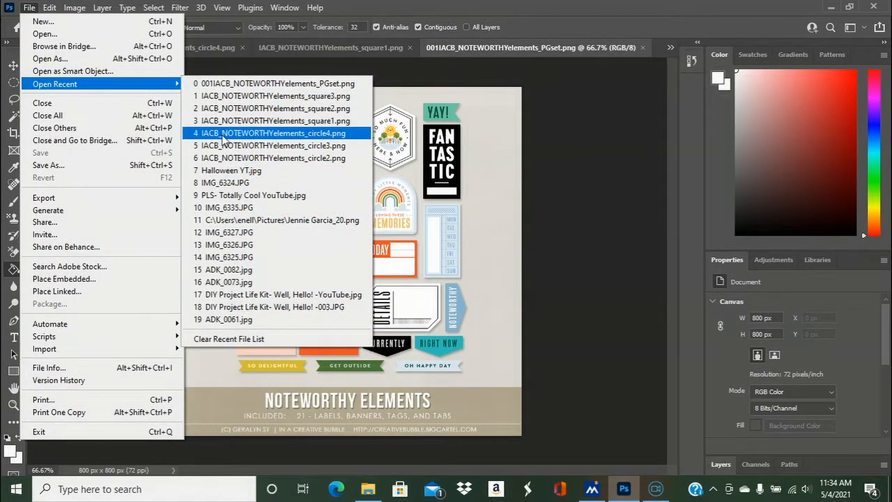
left_click(226, 159)
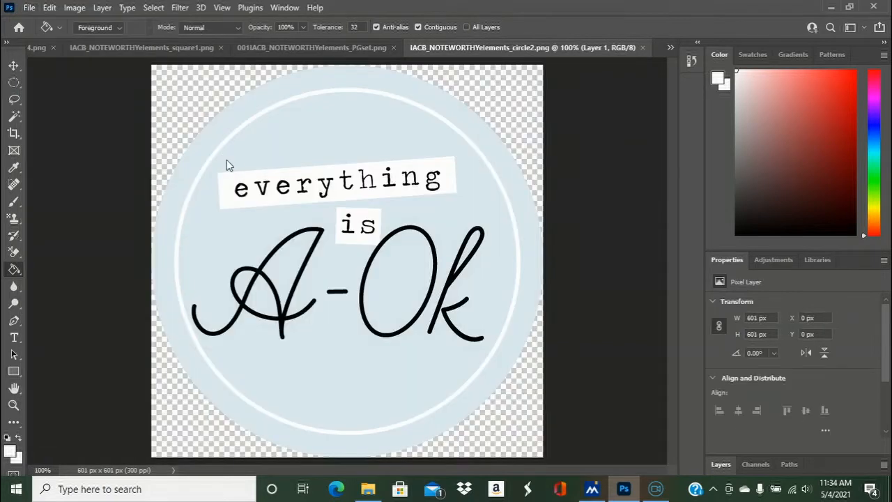
left_click(369, 47)
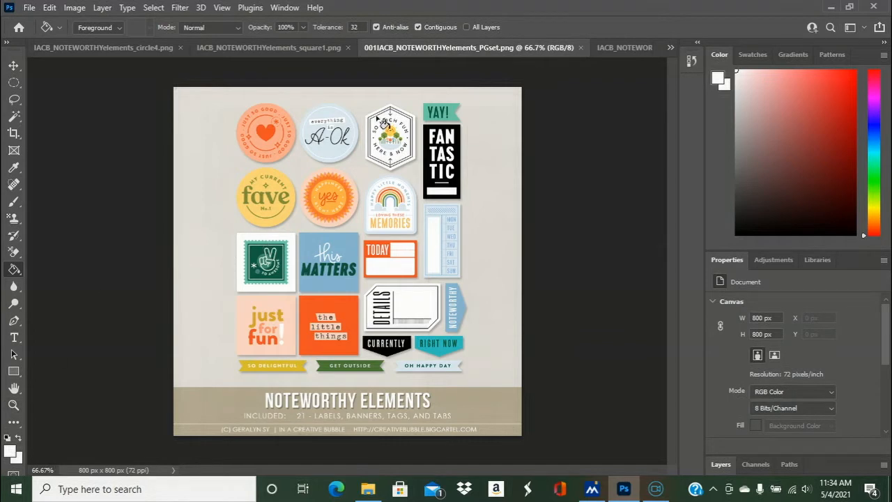
left_click(635, 47)
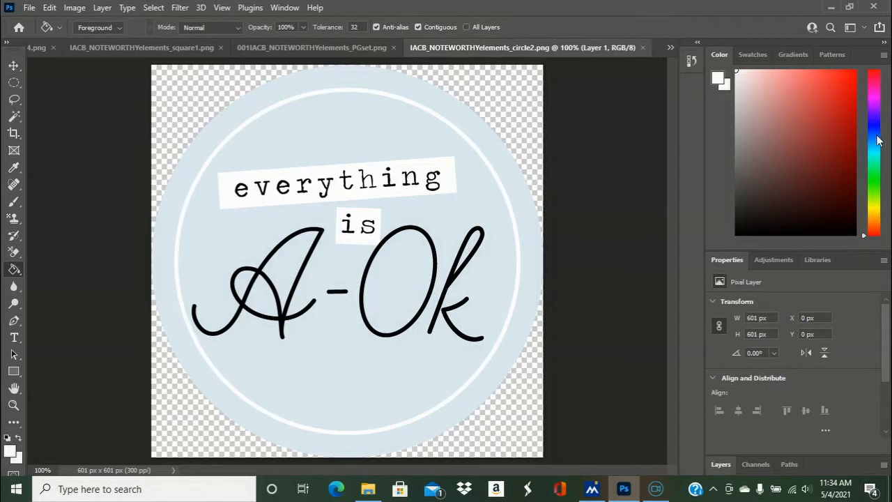
- Choose a golden yellow foreground color, try it on the badge's outer ring with the Paint Bucket, and undo that fill
left_click(876, 214)
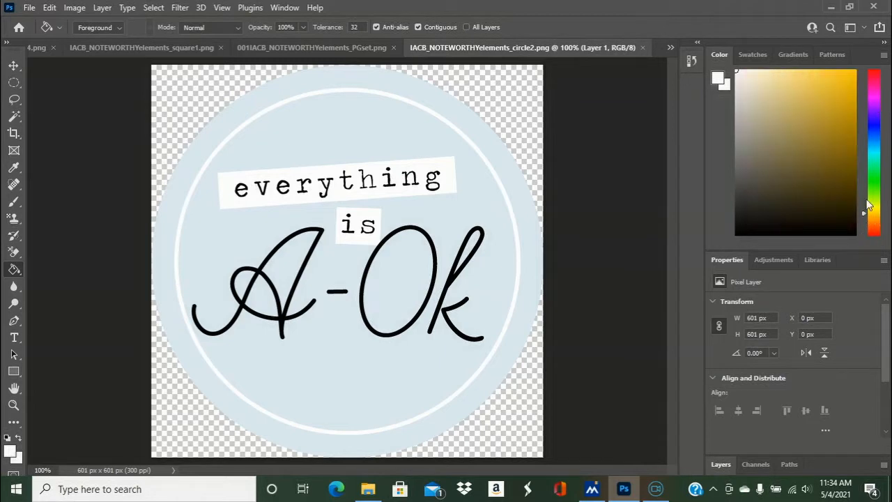
left_click(835, 74)
left_click(335, 81)
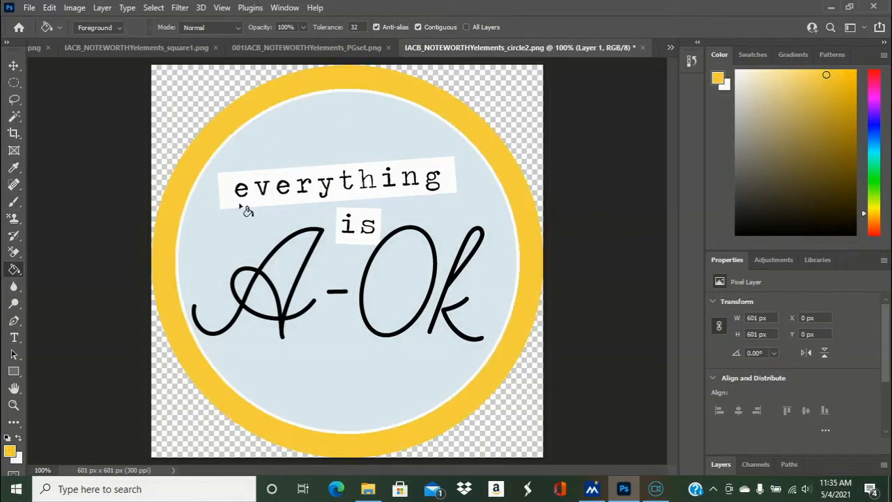
key("ctrl+z")
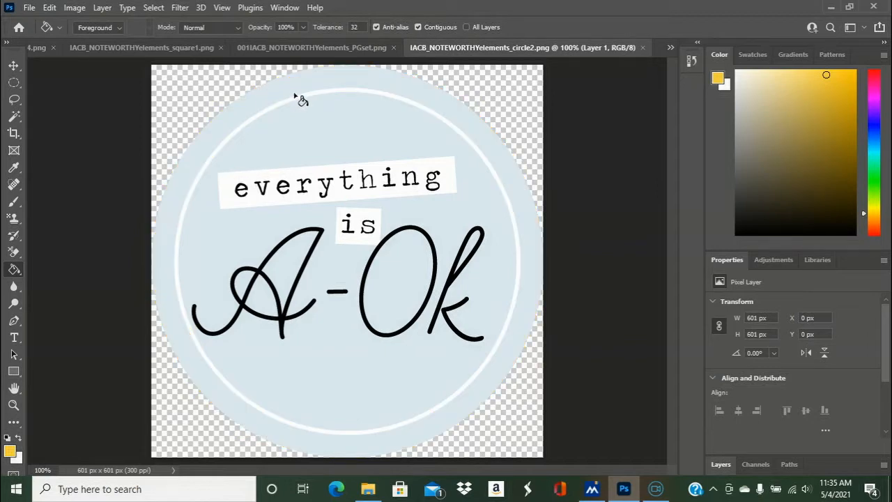
- Fill the badge's outer ring, inner circle and the enclosed blue areas inside the "A-Ok" letters with golden yellow
left_click(295, 95)
left_click(337, 137)
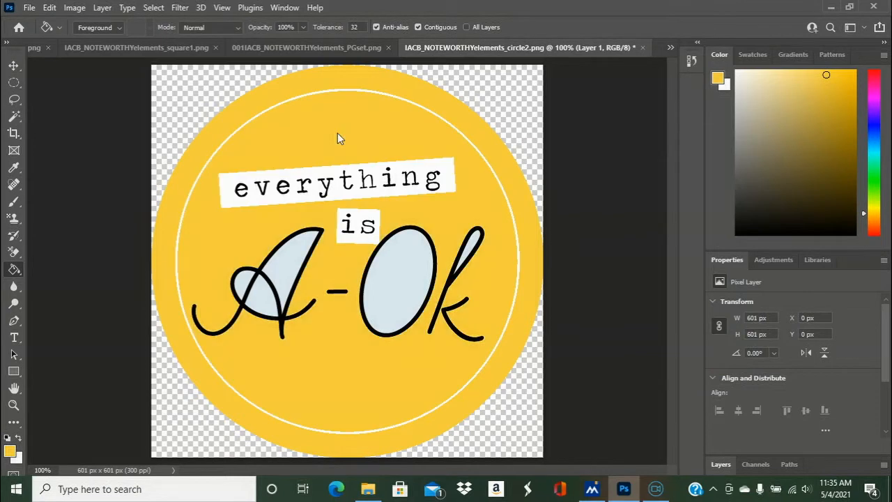
left_click(244, 289)
left_click(289, 266)
left_click(423, 263)
left_click(478, 241)
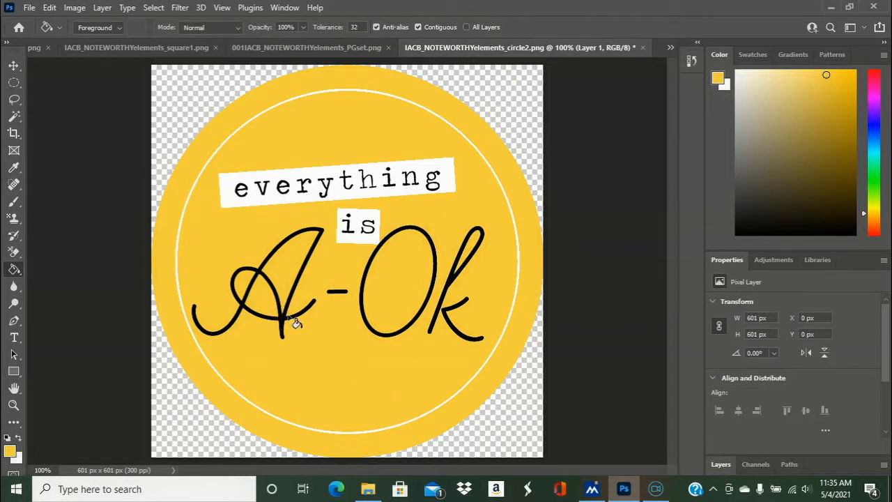
- Save a PNG copy of the yellow badge as "IACB_NOTEWORTHYelements_circle2 yellow" with the large file size option
left_click(29, 7)
left_click(83, 165)
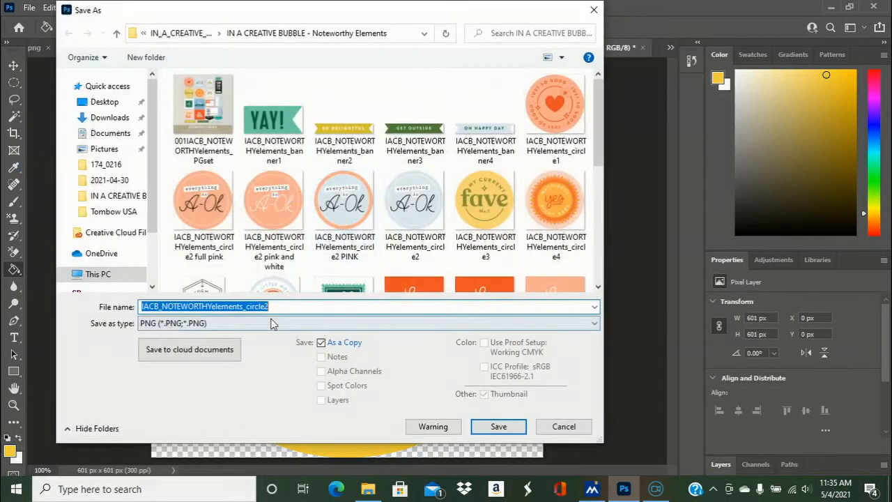
left_click(291, 311)
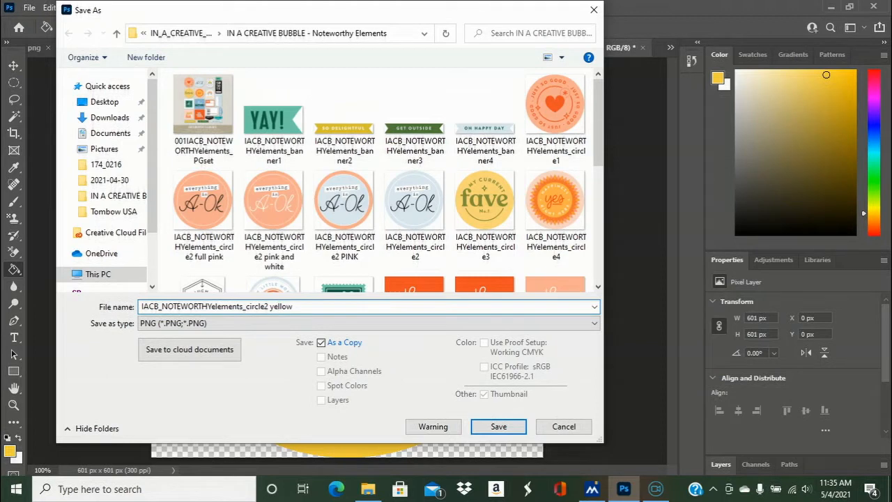
left_click(499, 426)
left_click(500, 137)
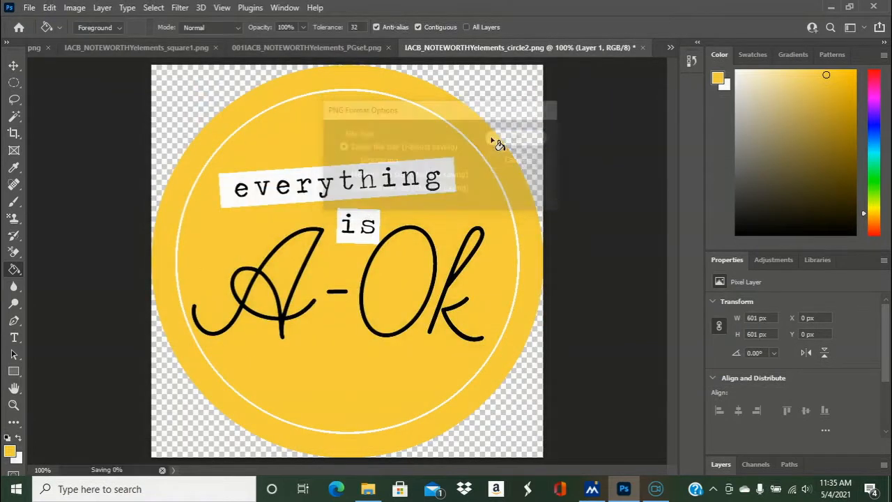
- Sample white from the "everything" label and recolor the black "A-Ok" lettering and its dash with it using the Paint Bucket
left_click(14, 168)
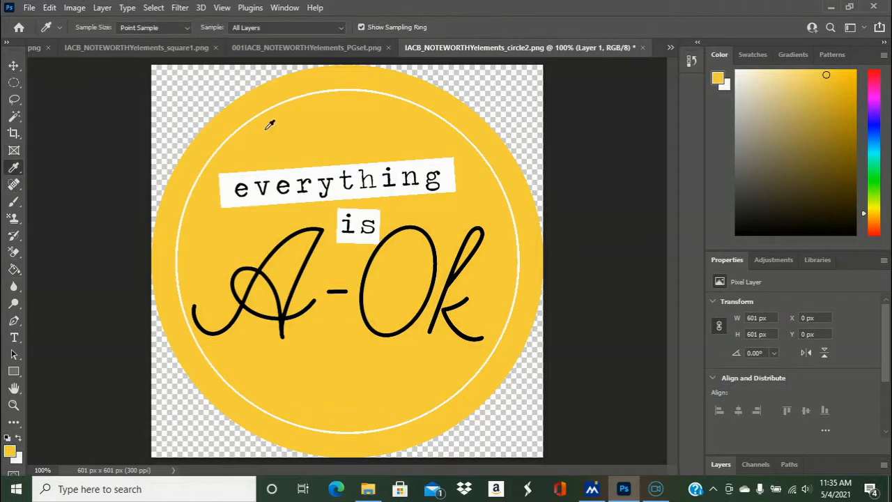
left_click(224, 180)
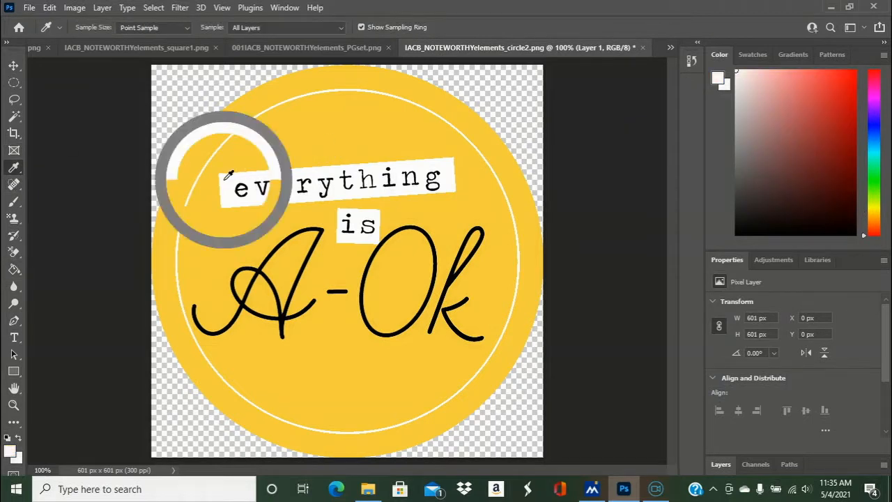
left_click(15, 269)
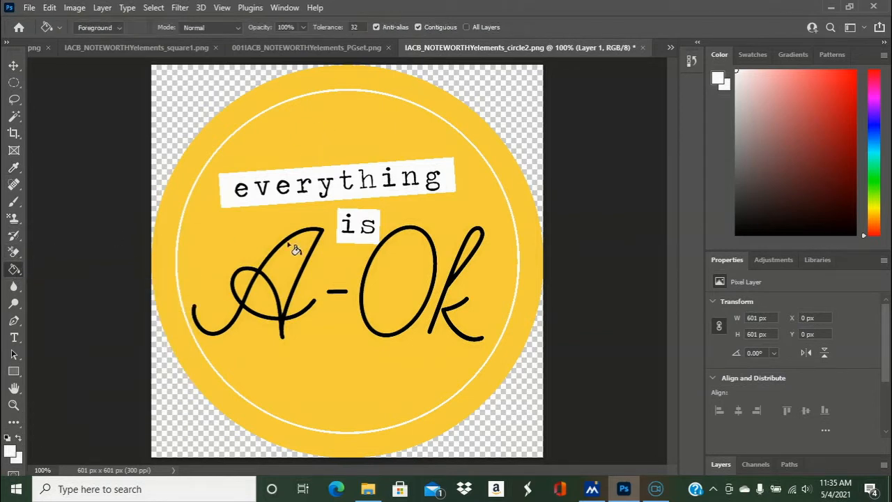
left_click(259, 276)
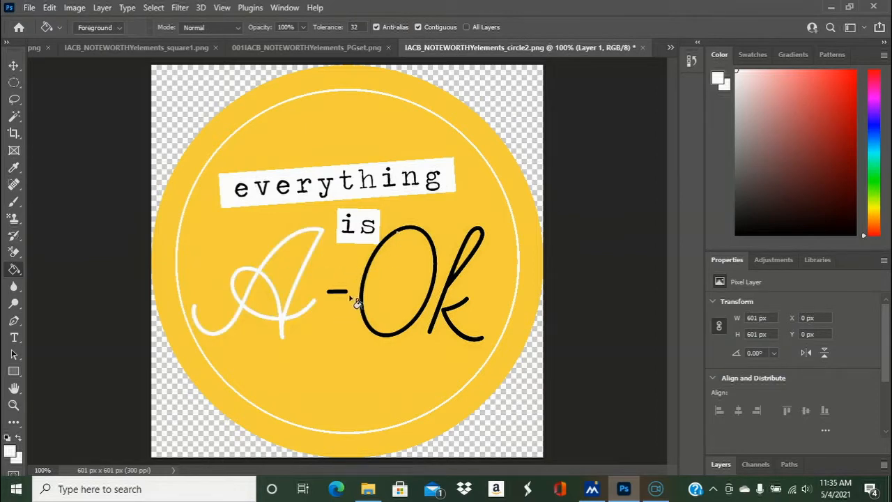
left_click(375, 255)
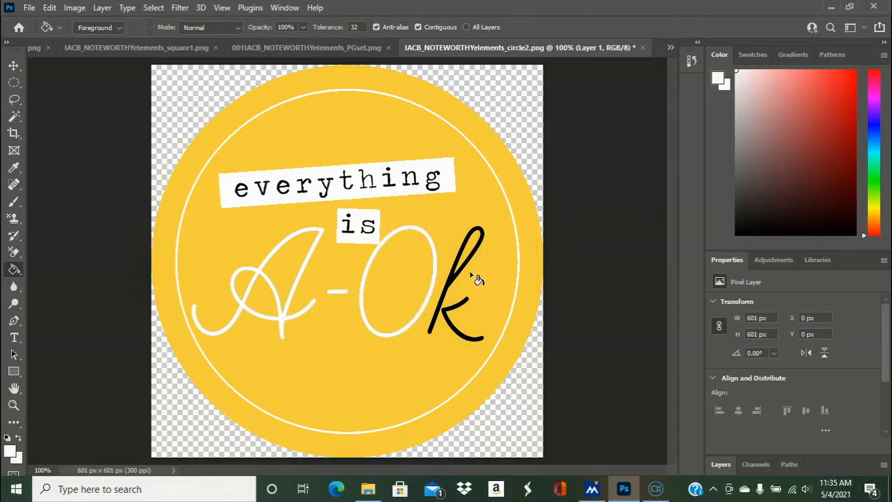
left_click(453, 290)
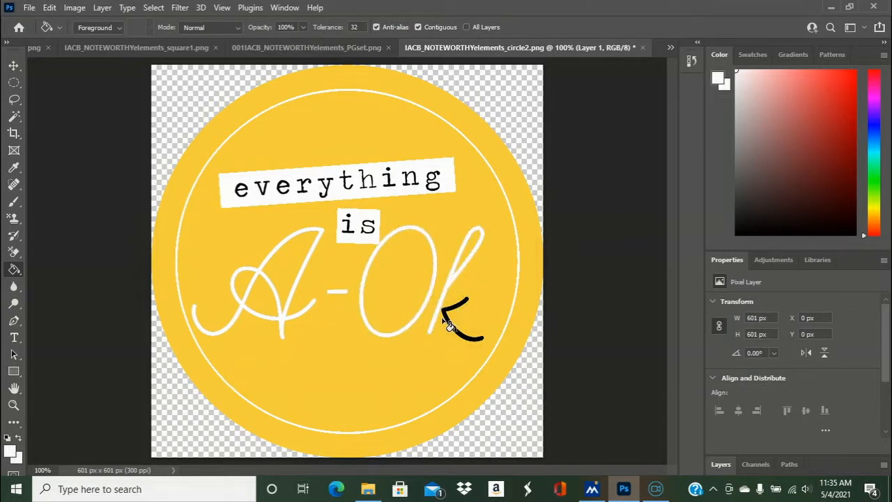
left_click(451, 320)
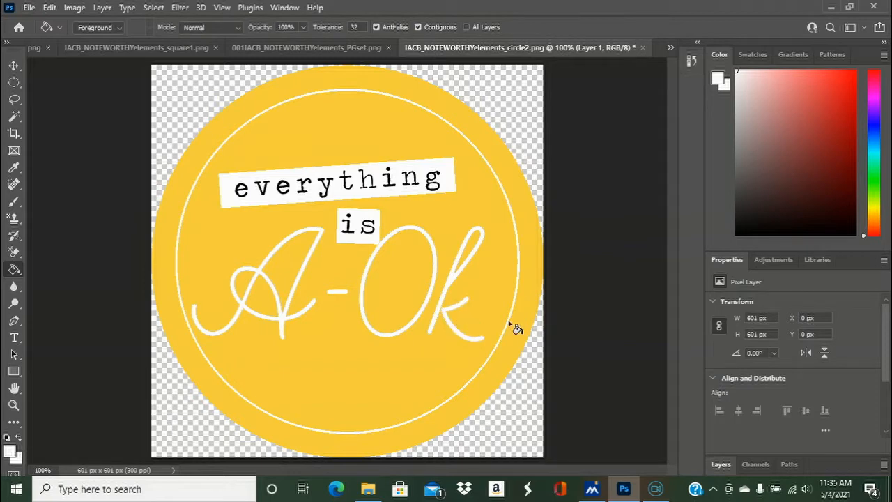
- Save a PNG copy of the badge as "IACB_NOTEWORTHYelements_circle2 yellow and white" with the large file size option
left_click(30, 7)
mouse_move(49, 7)
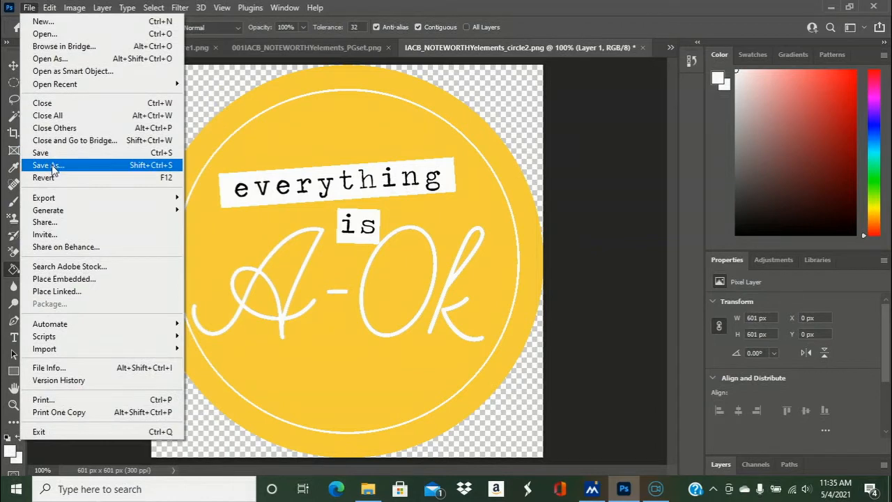
left_click(50, 165)
left_click(333, 305)
type("p")
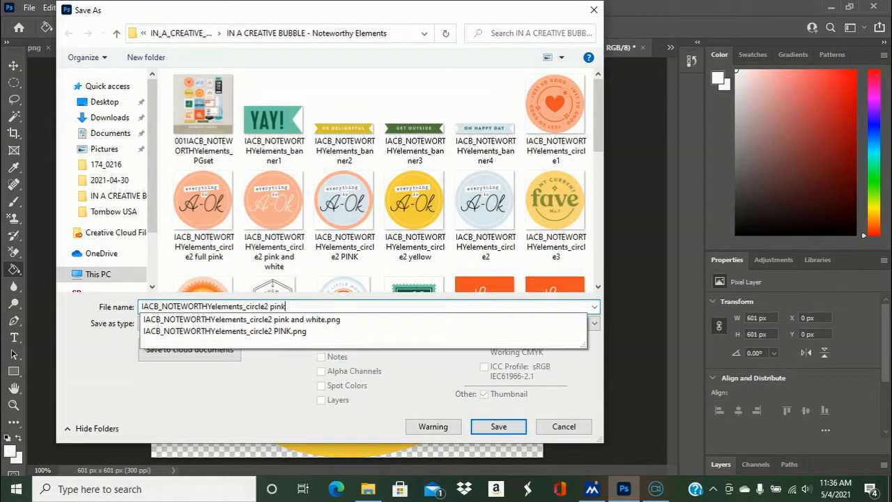
type("in")
key("BackSpace")
key("BackSpace")
key("BackSpace")
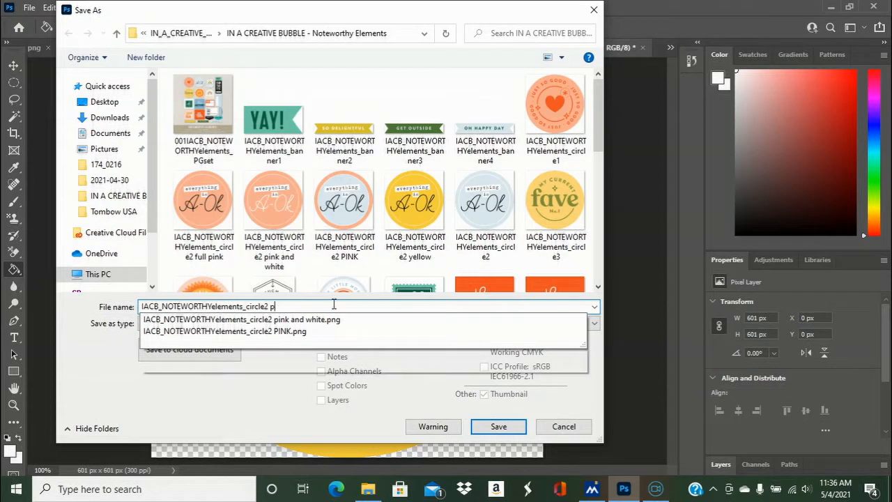
type("yellow and white")
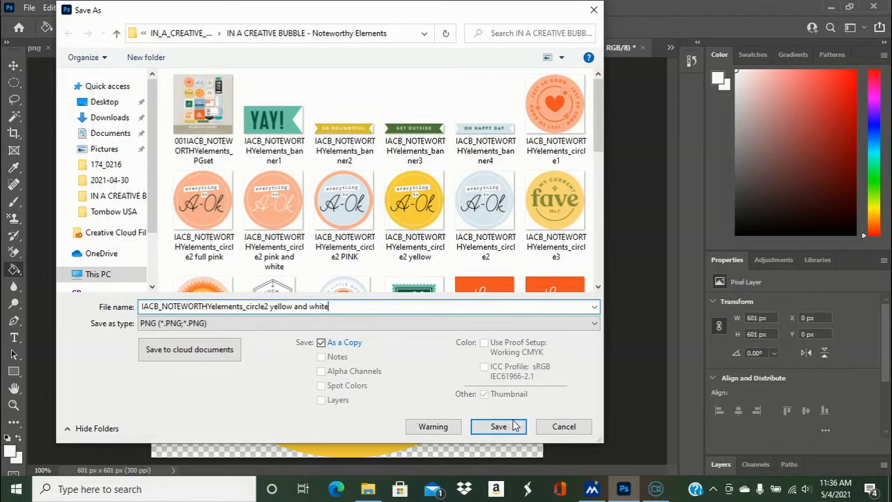
left_click(513, 425)
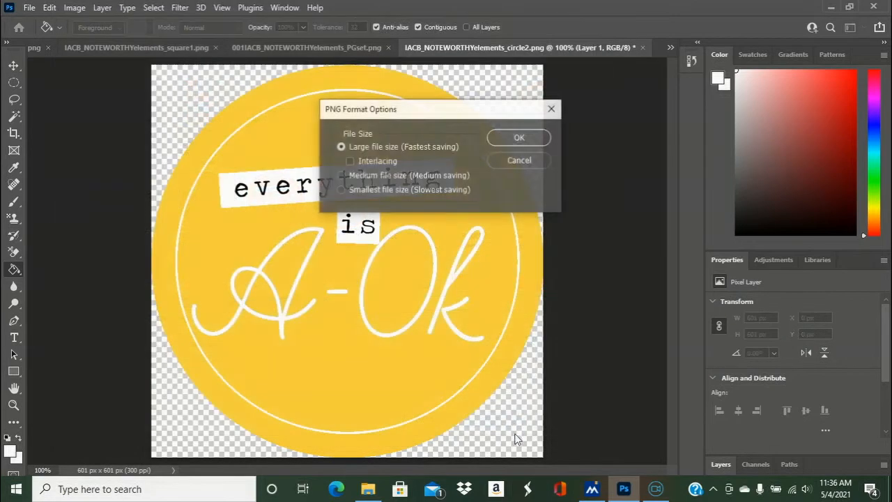
left_click(522, 136)
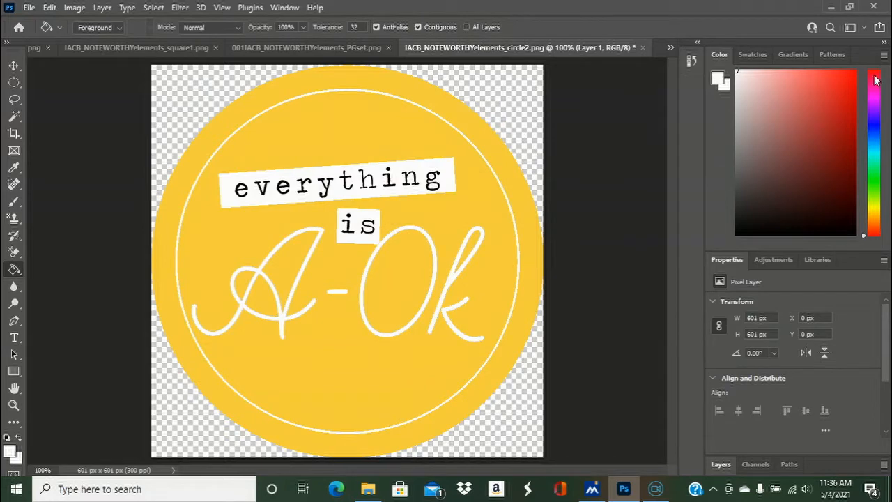
- Choose a bright red foreground color and fill the white "A-Ok" lettering, its dash and the connected "is" label
left_click(849, 76)
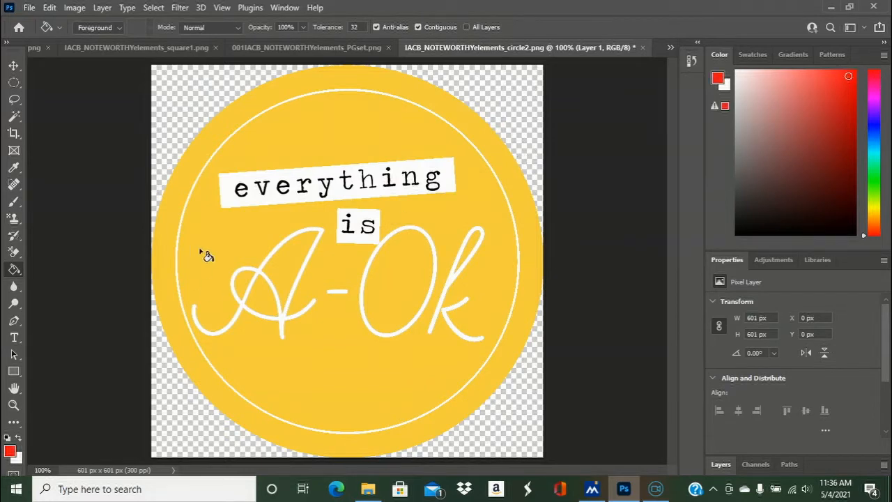
left_click(322, 237)
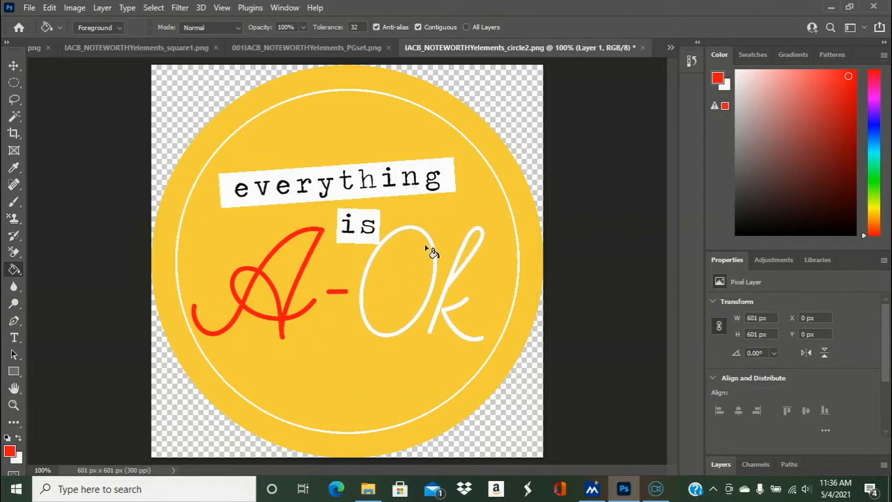
left_click(410, 230)
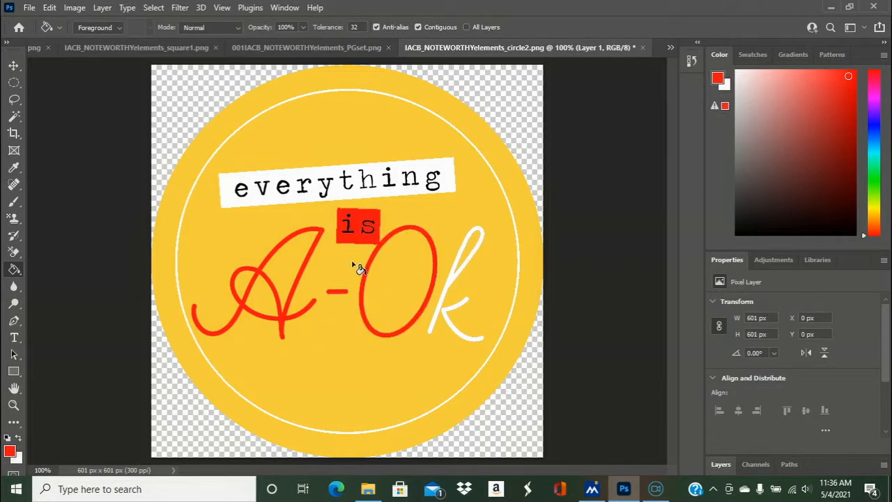
left_click(483, 237)
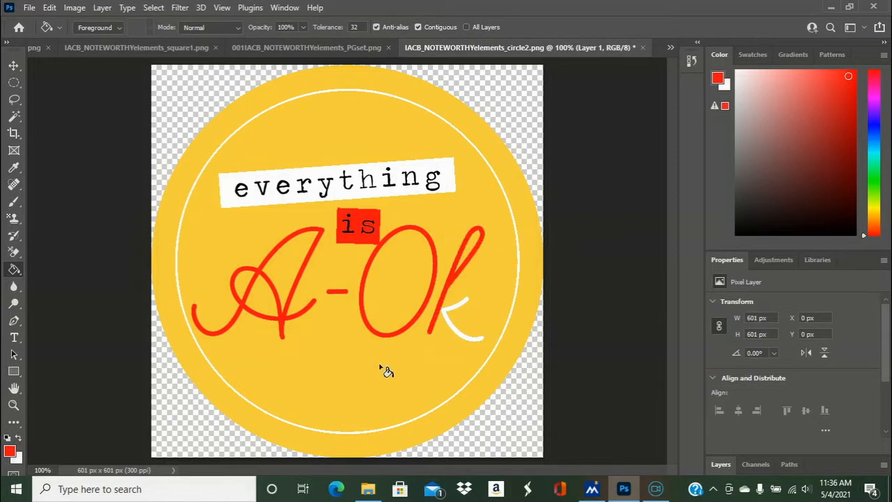
left_click(452, 322)
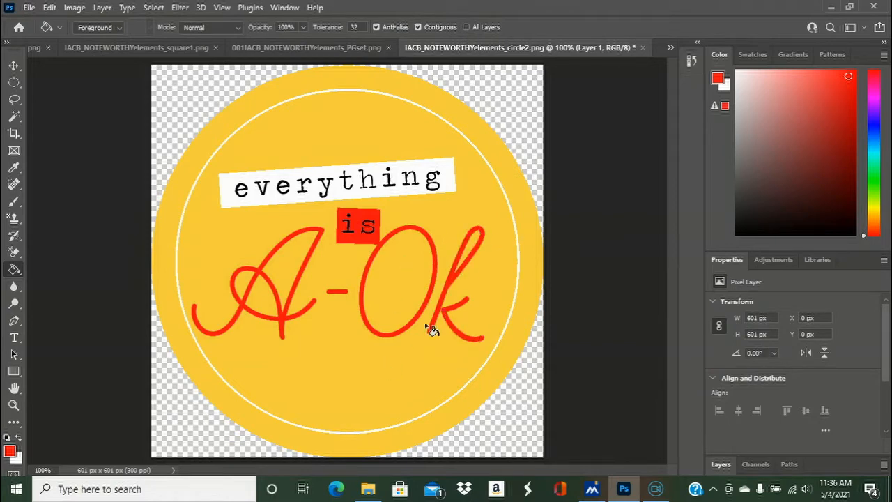
- Fill the "everything" label with the same red, including the small white areas enclosed inside its letters
left_click(355, 193)
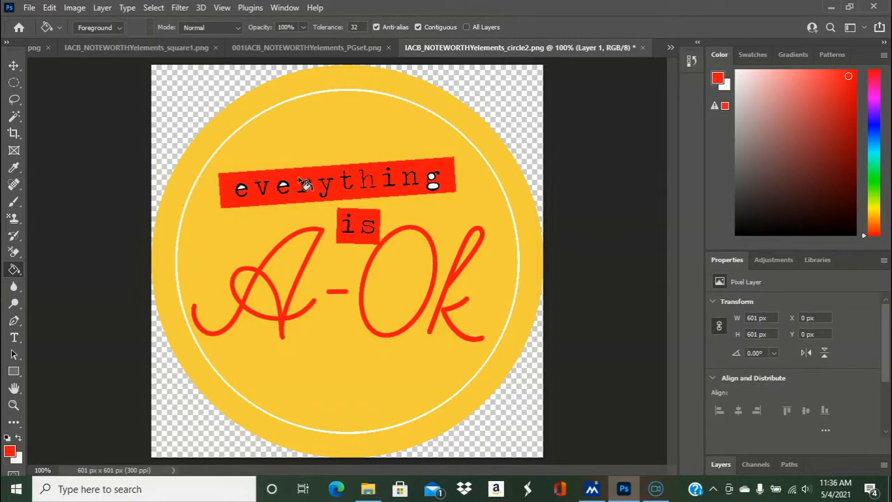
left_click(54, 472)
type("150")
key("Return")
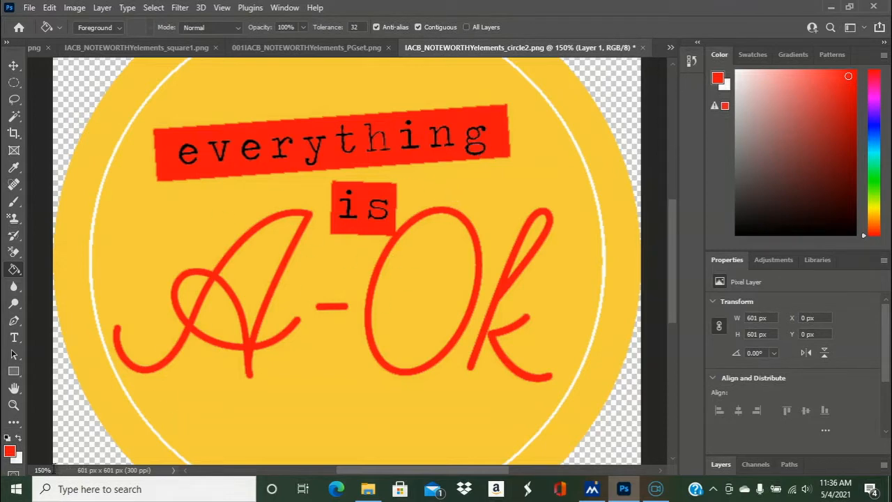
left_click_drag(55, 470, 2, 488)
type("1")
key("ctrl+minus")
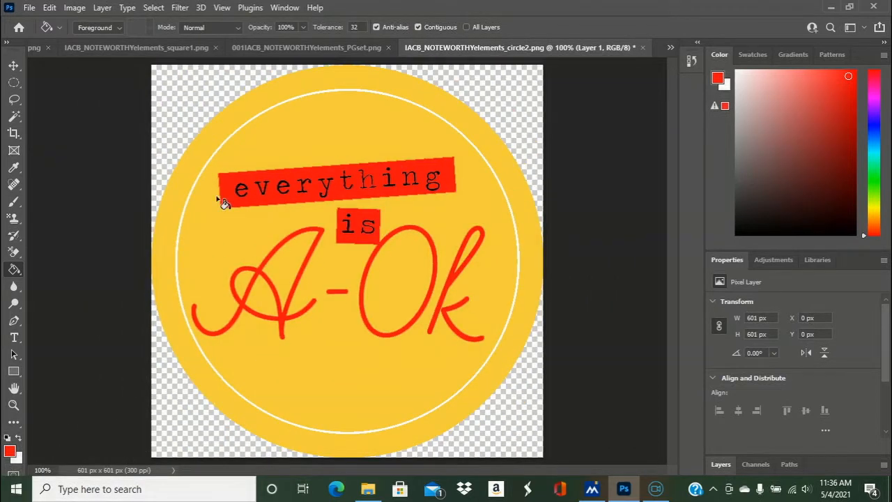
- Save a PNG copy of the badge as "IACB_NOTEWORTHYelements_circle2 yellow and red" with the large file size option
left_click(30, 7)
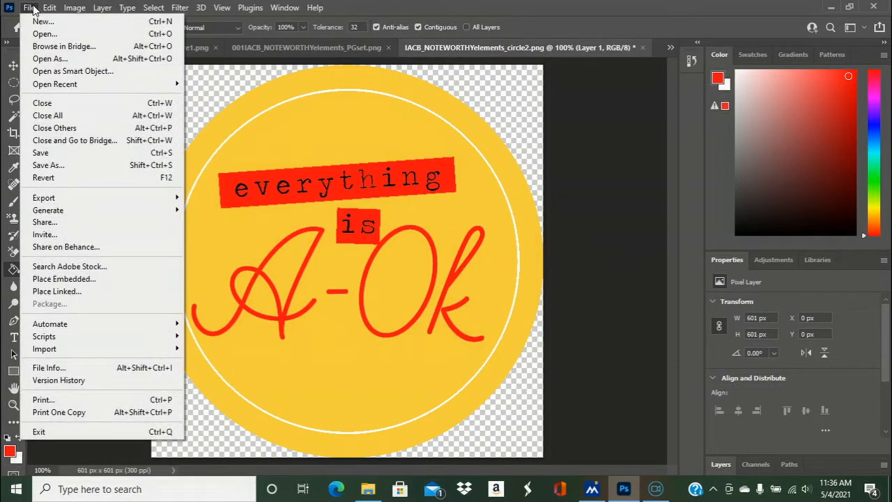
left_click(51, 165)
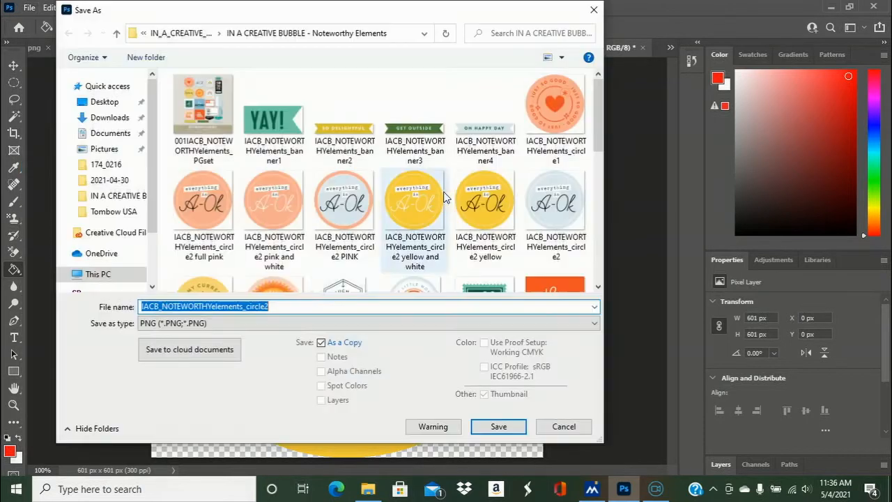
left_click(312, 310)
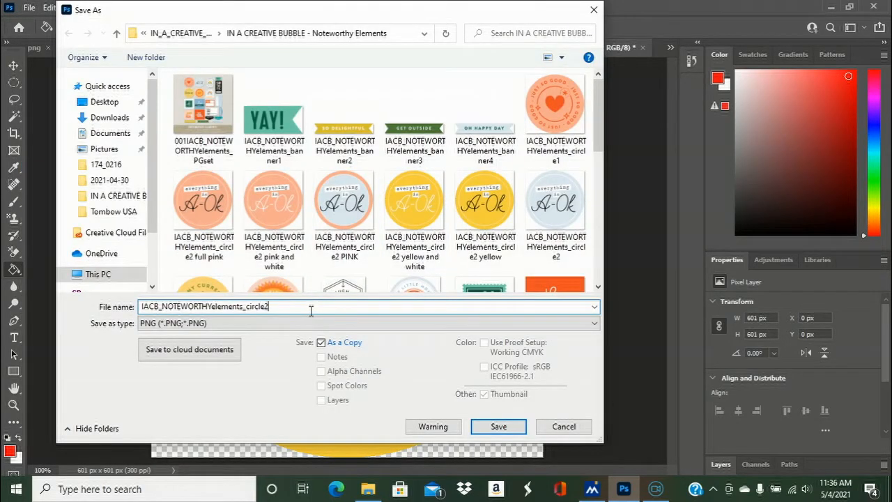
type("yellow and red")
left_click(501, 428)
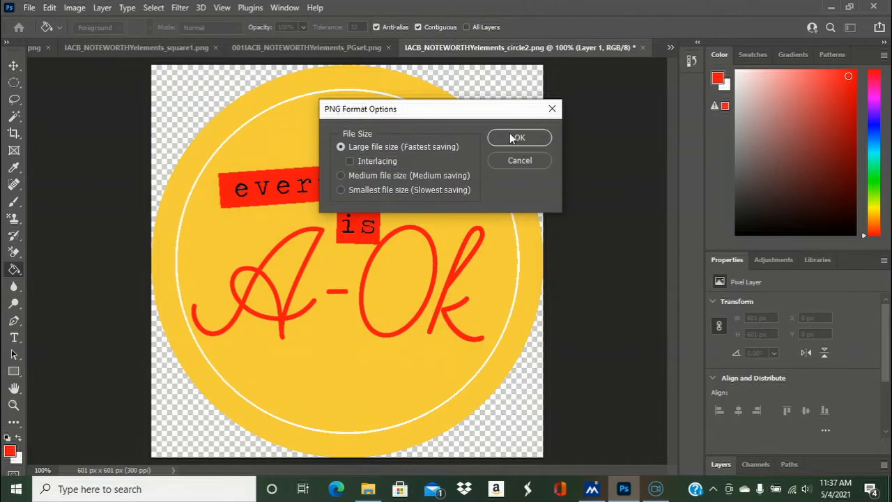
left_click(516, 138)
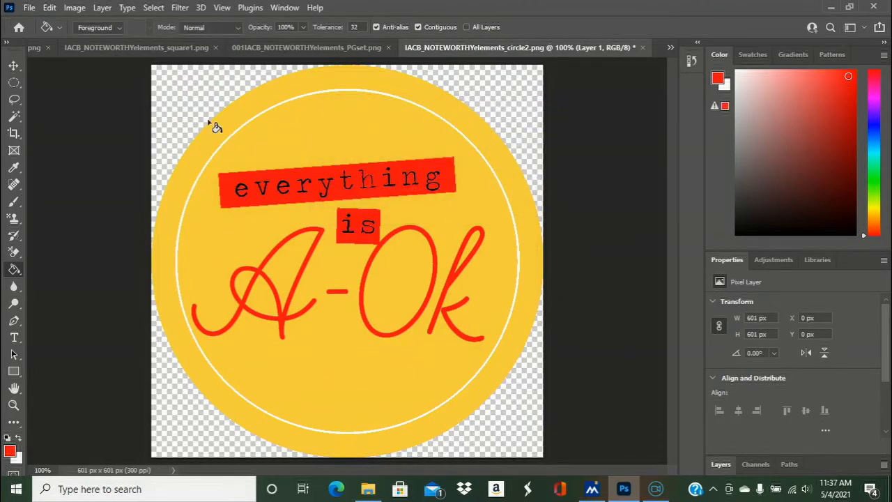
- Close the circle2 document without saving changes and open "IACB_NOTEWORTHYelements_circle2 yellow and white.png"
left_click(644, 48)
left_click(441, 199)
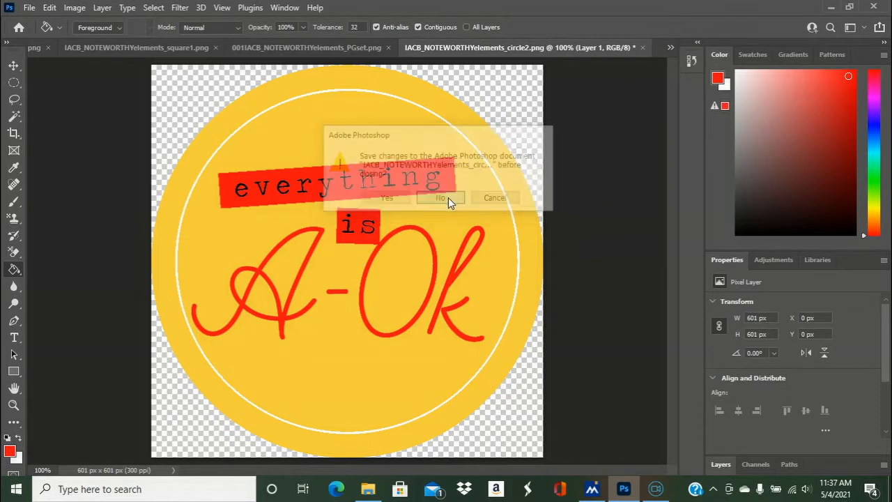
left_click(28, 8)
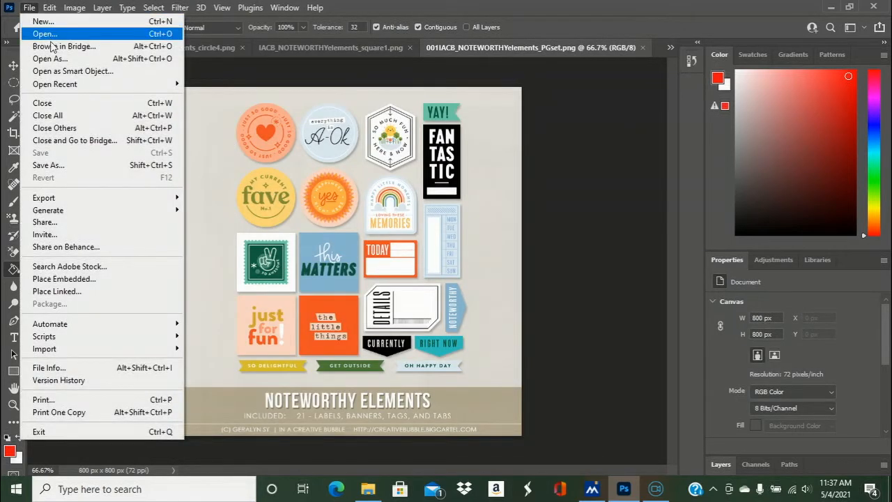
left_click(51, 35)
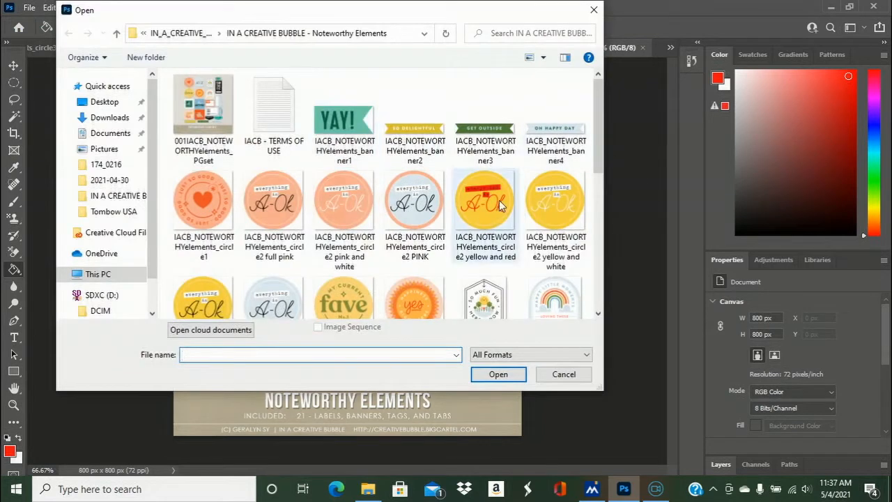
double_click(562, 208)
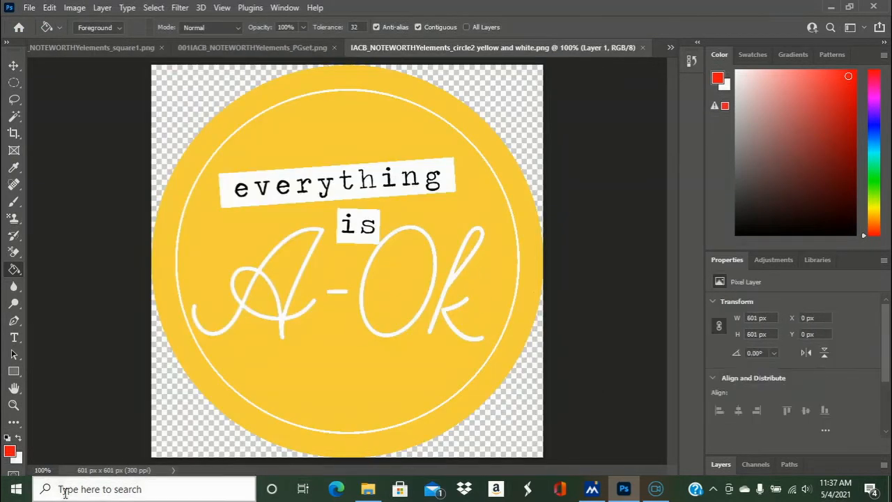
- Sample the badge's golden yellow background as the foreground color with the Eyedropper
left_click(46, 470)
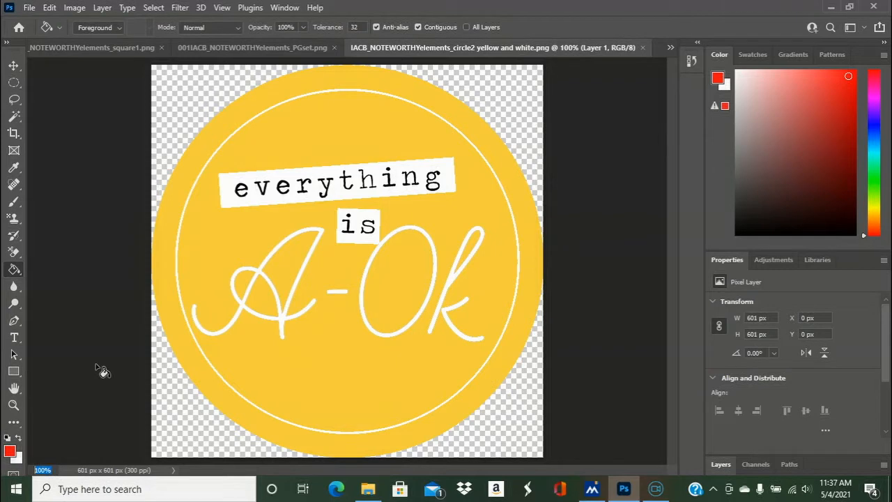
type("1")
key("Return")
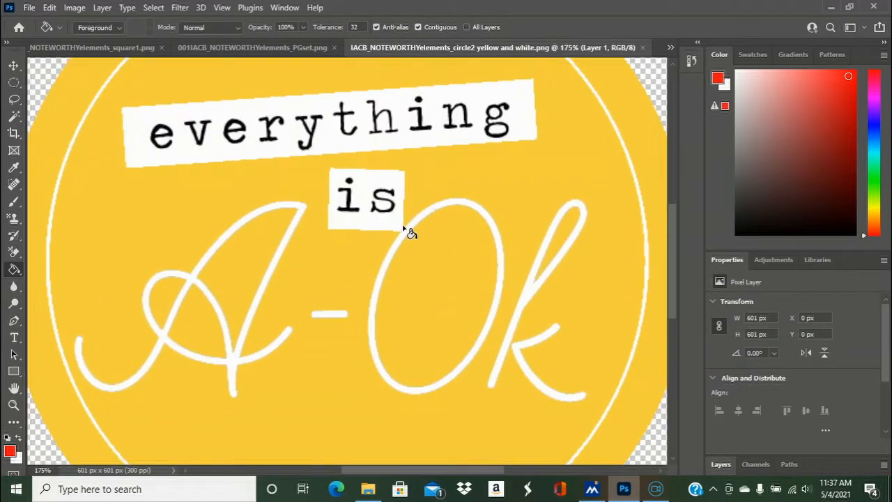
left_click(14, 201)
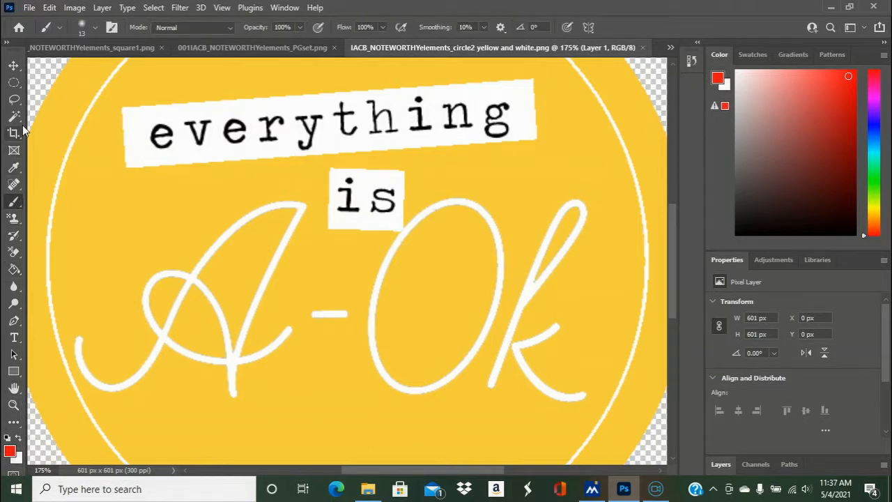
left_click(15, 168)
left_click(122, 184)
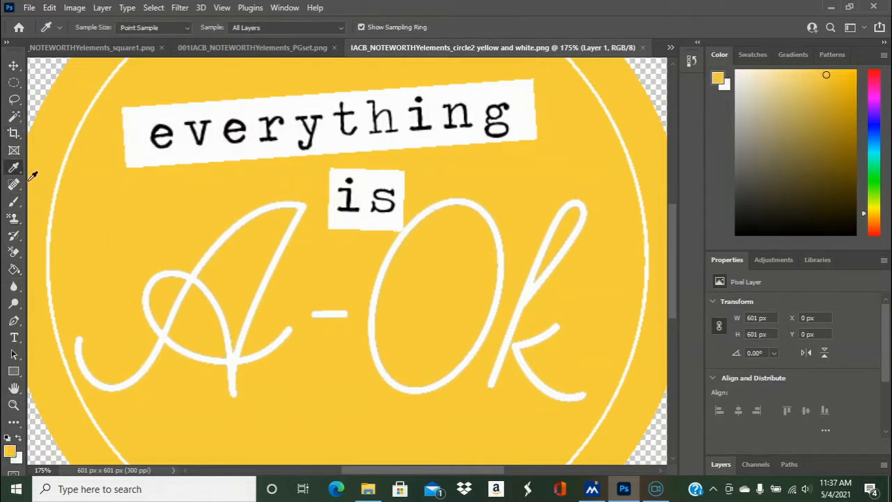
- Switch to the Brush tool and reduce its size to 4 px, trying 8 px first
left_click(14, 202)
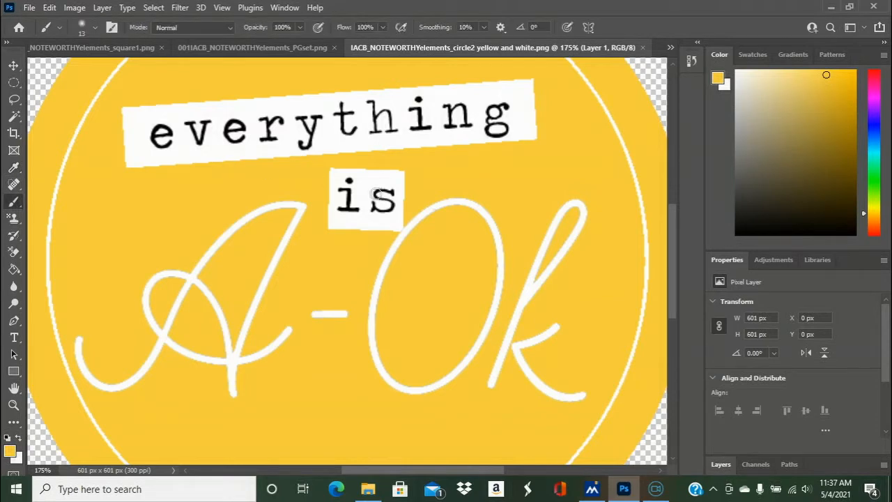
left_click(97, 26)
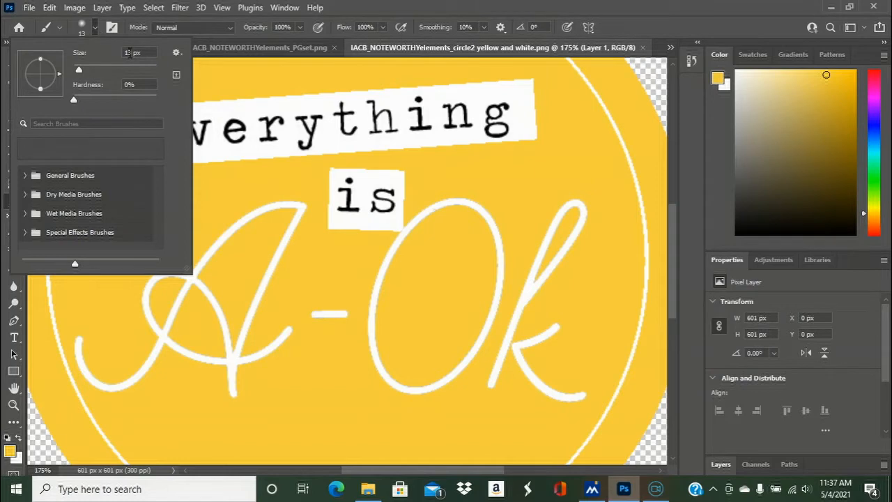
type("8")
key("Return")
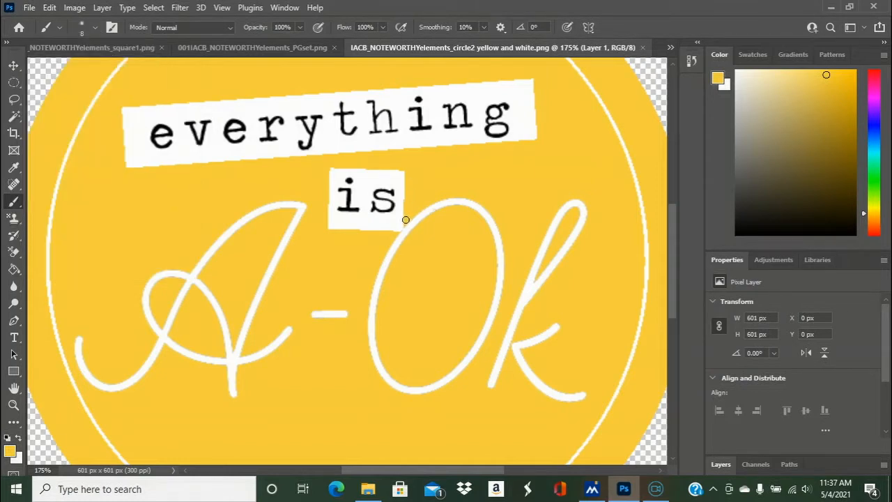
left_click(95, 28)
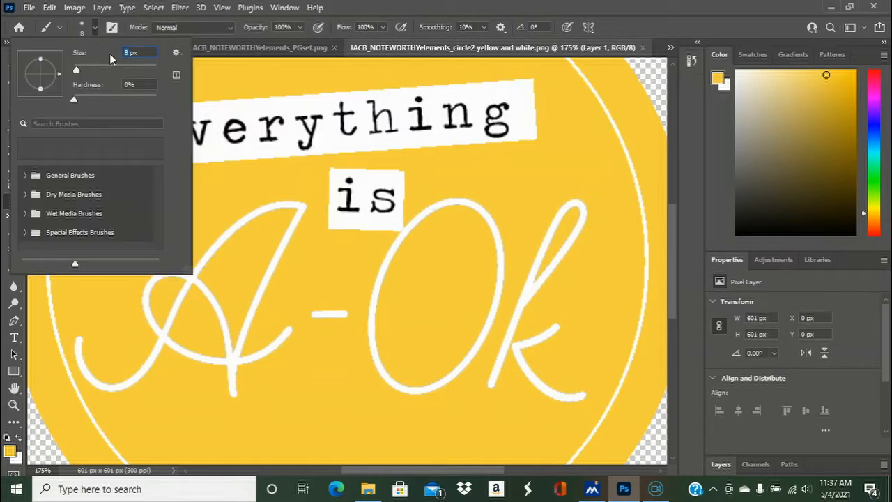
type("4")
key("Return")
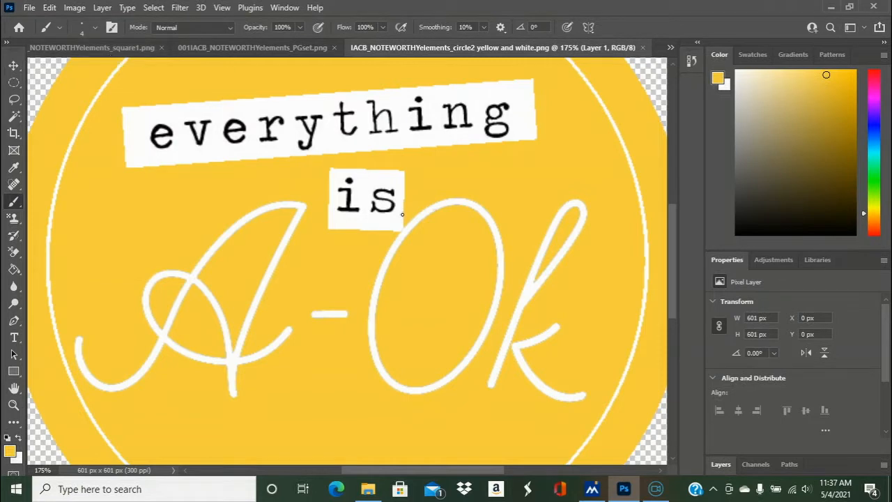
- Paint a small yellow stroke where the "is" label touches the O to separate the two white shapes
left_click_drag(57, 470, 15, 474)
type("200")
key("Return")
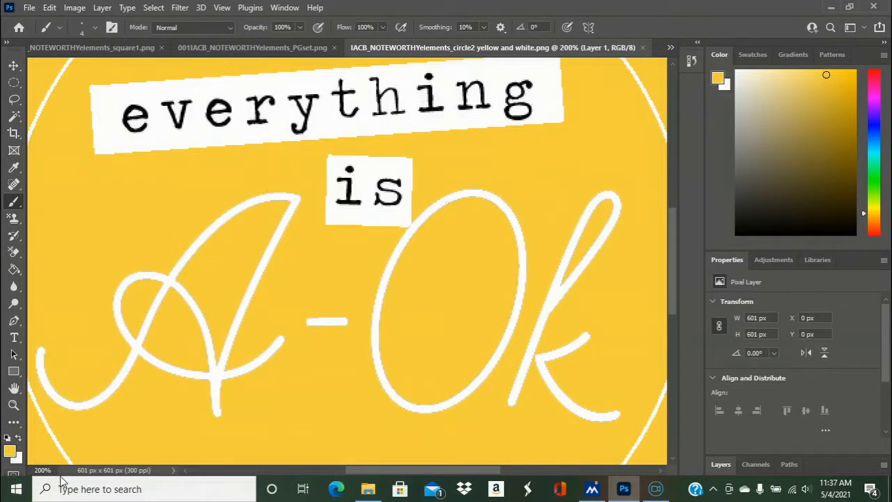
left_click_drag(52, 472, 14, 474)
type("225")
key("Return")
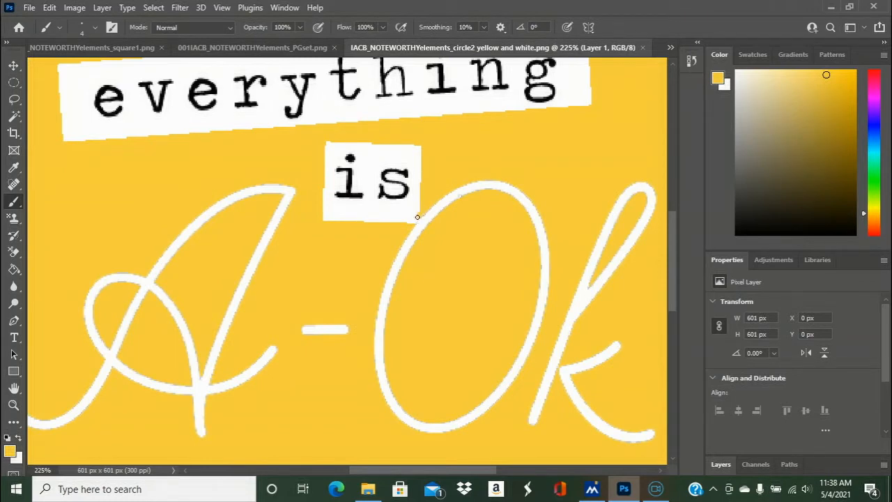
left_click_drag(415, 223, 412, 228)
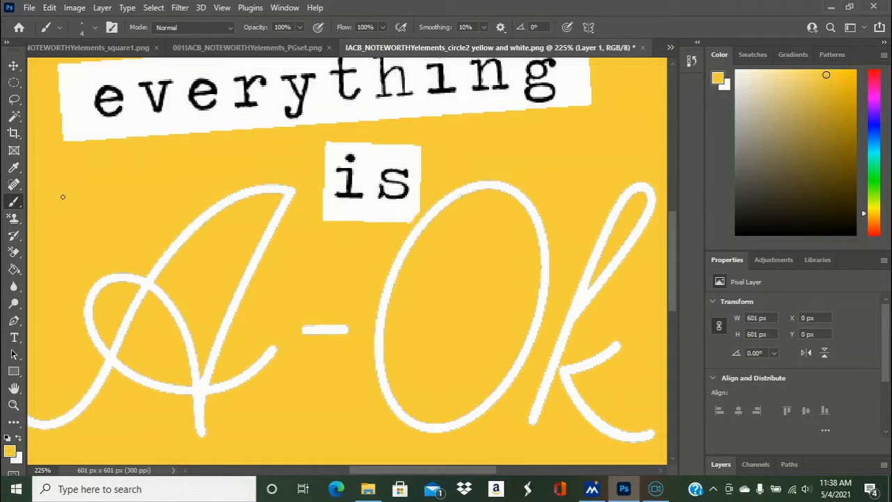
- Set the foreground color to a coral red, starting from a pure red hue
left_click_drag(53, 468, 26, 474)
type("100")
key("Return")
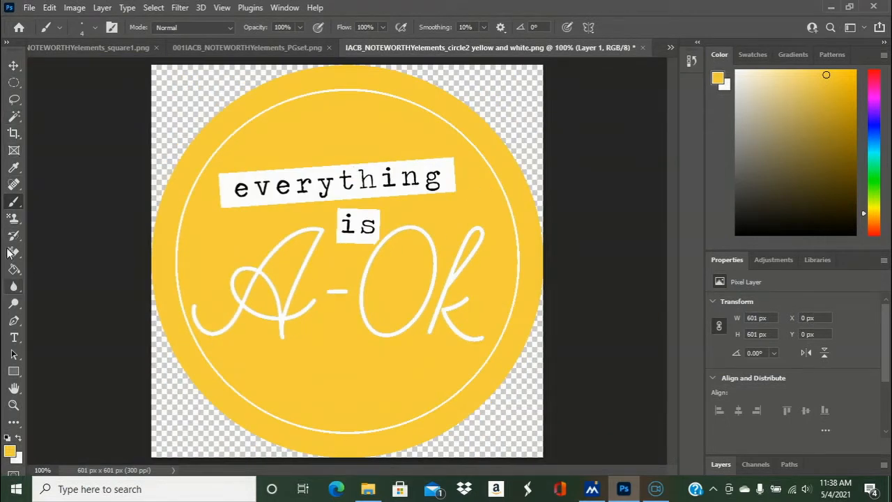
left_click(14, 167)
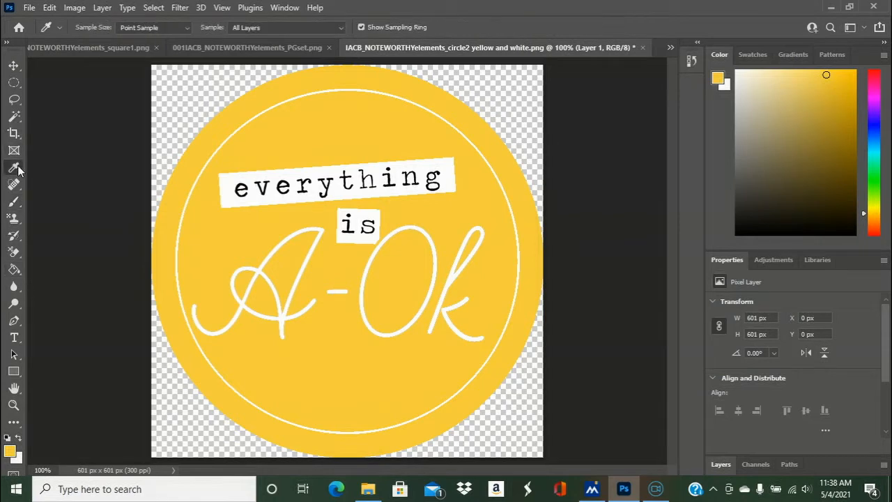
left_click(876, 70)
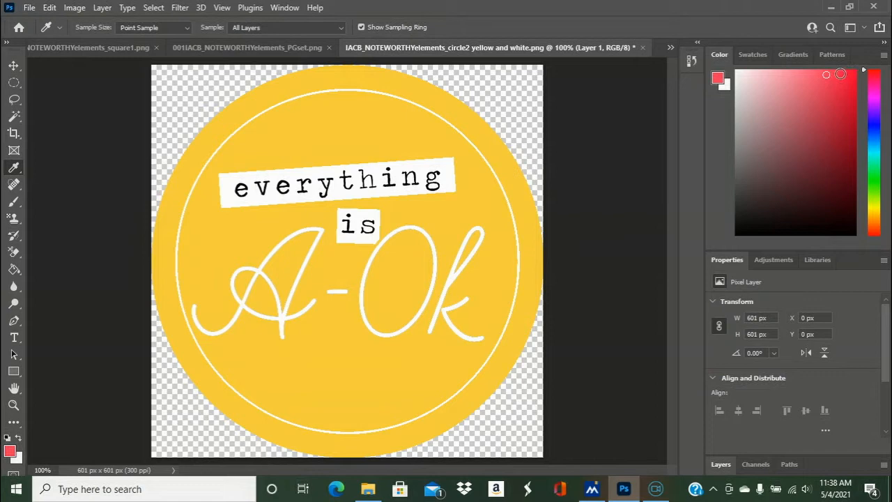
left_click(848, 72)
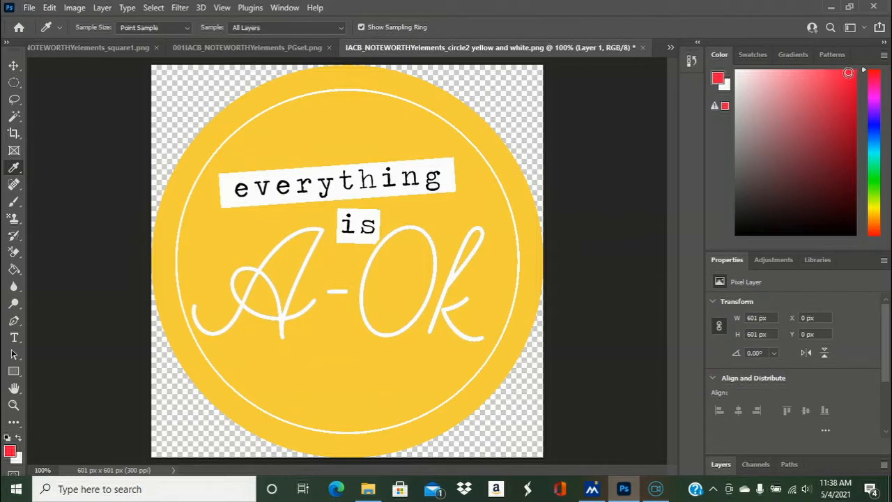
left_click(832, 72)
- Fill the white "A-Ok" lettering, including the hyphen and both parts of the k, with coral red using the Paint Bucket
left_click(13, 270)
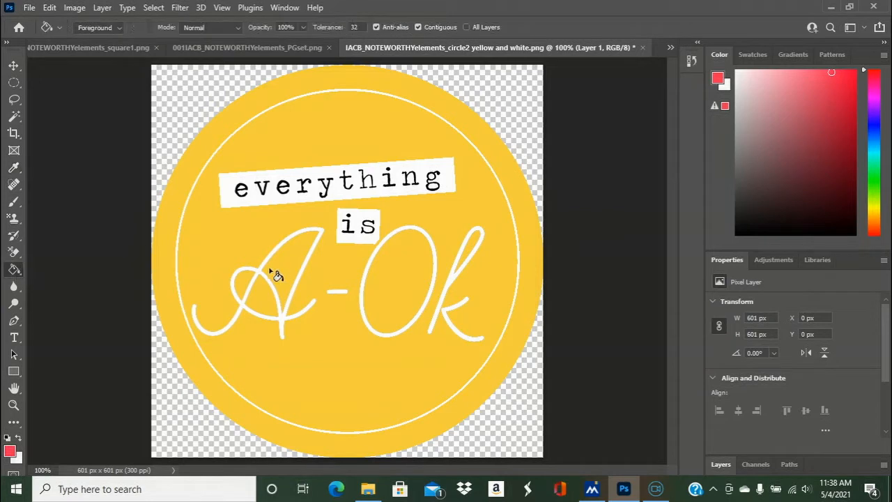
left_click(322, 232)
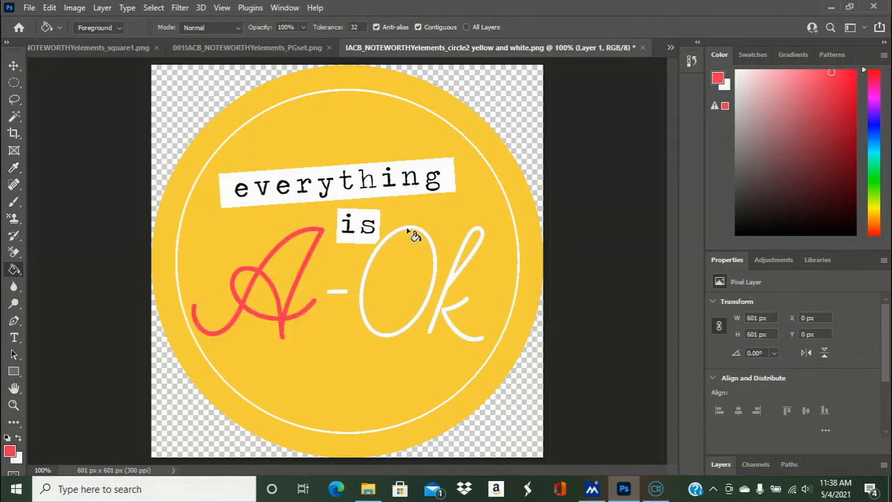
left_click(411, 233)
left_click(338, 291)
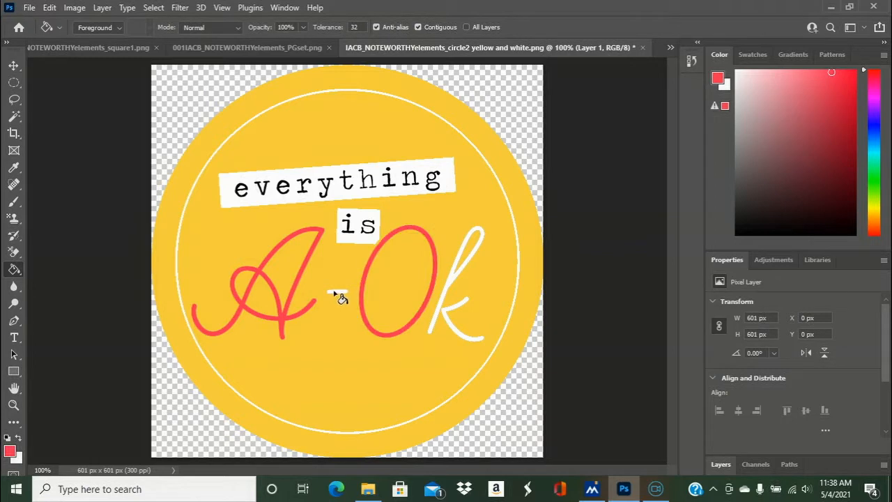
left_click(480, 233)
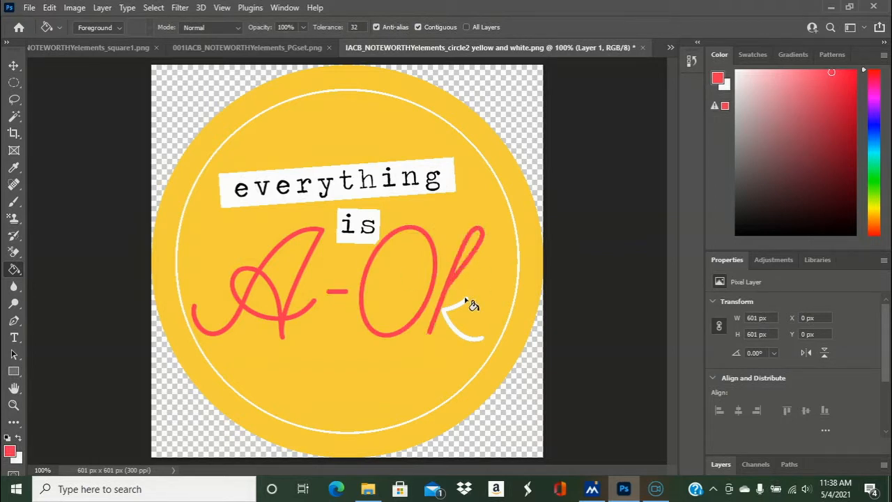
left_click(446, 310)
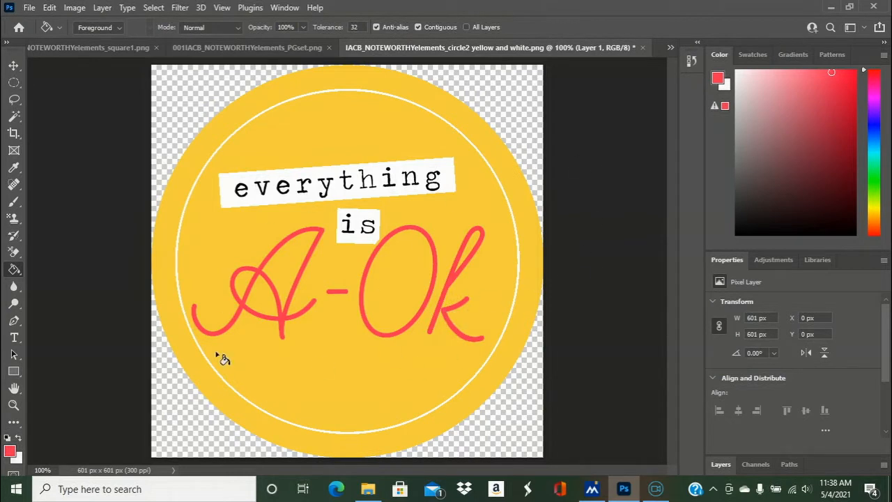
- Save a PNG copy of the badge as "IACB_NOTEWORTHYelements_circle2 yellow, white and pink"
left_click(29, 7)
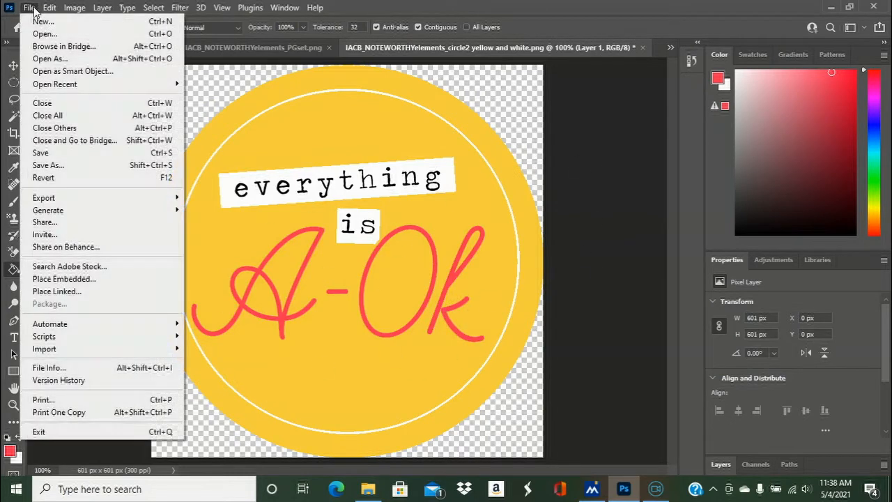
left_click(98, 168)
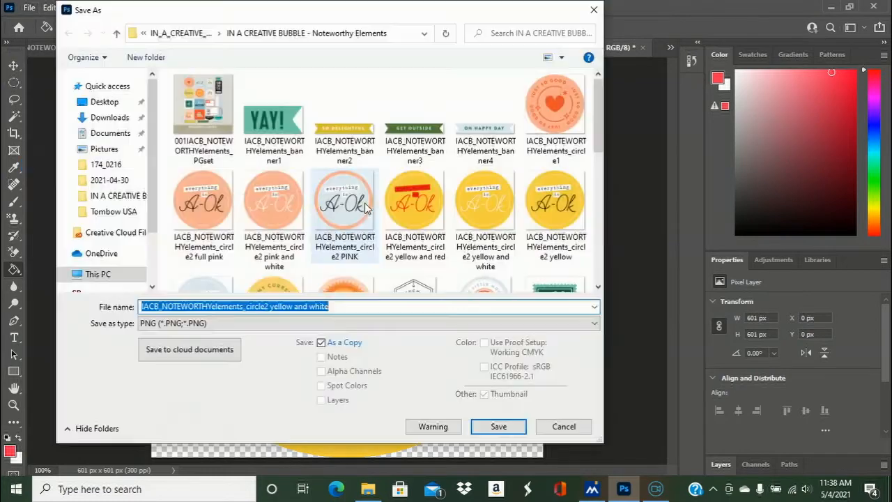
left_click(358, 308)
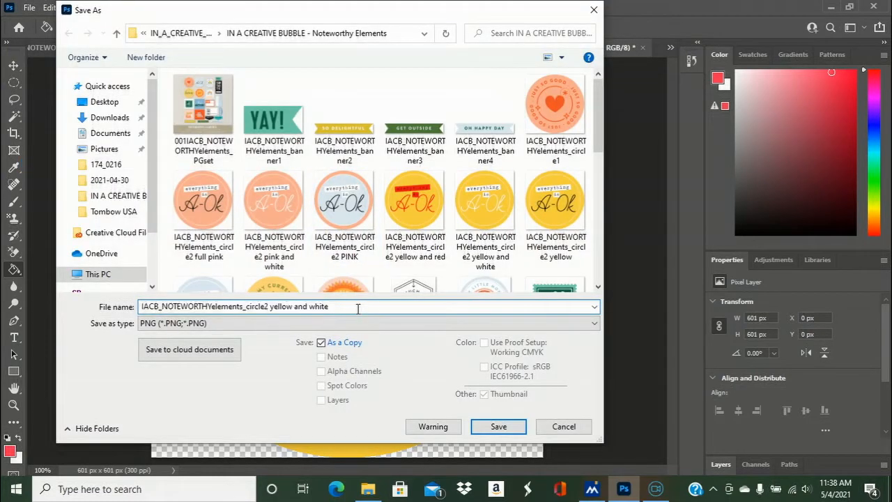
left_click(307, 306)
key("BackSpace")
key("BackSpace")
key("BackSpace")
key("BackSpace")
type(",")
type(" and pink")
left_click(498, 427)
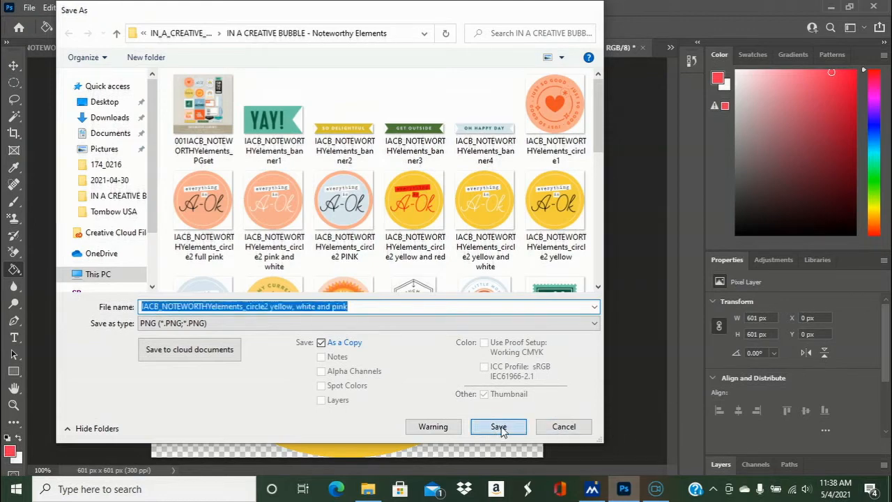
left_click(508, 138)
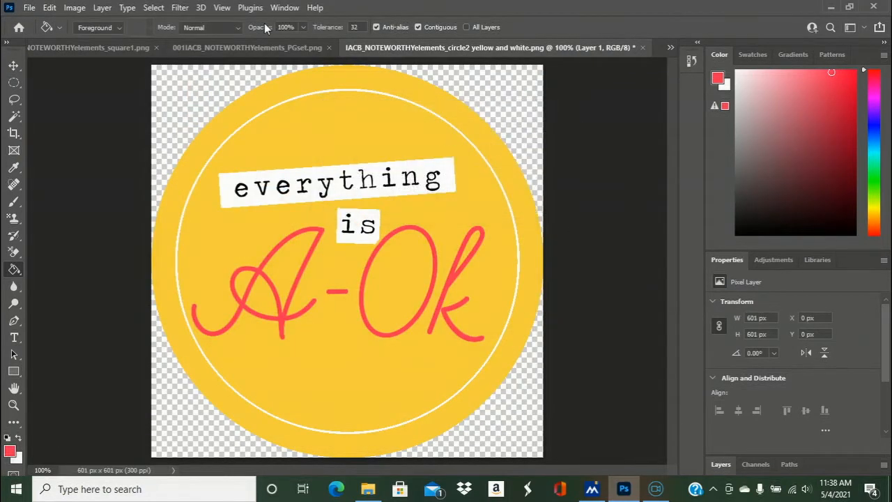
- Close the yellow and white circle2 document without saving changes and switch to "IACB_NOTEWORTHYelements_square1.png"
left_click(642, 48)
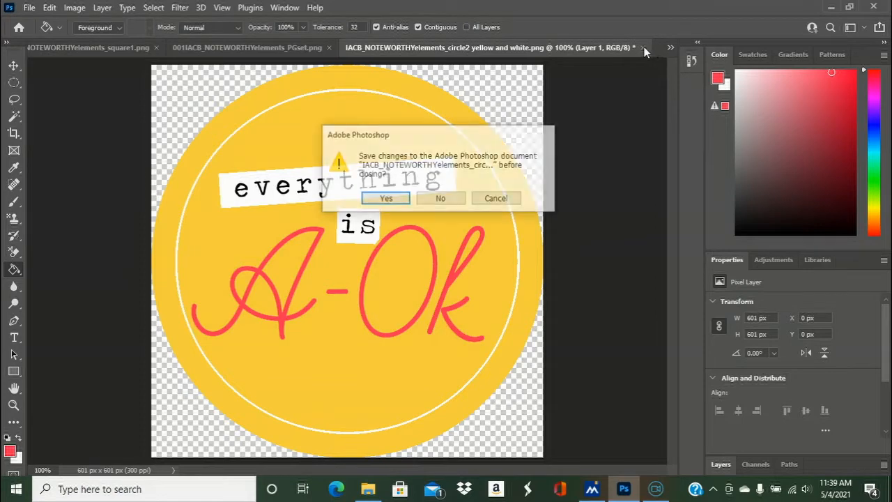
left_click(440, 201)
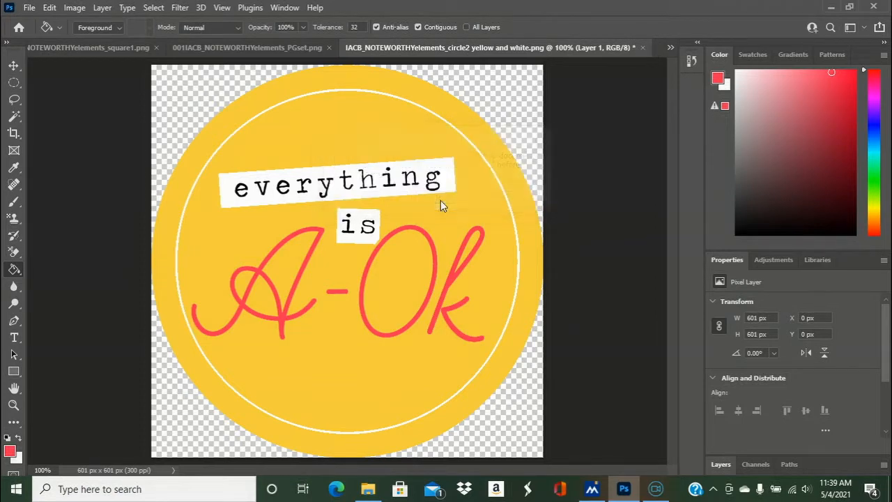
left_click(327, 49)
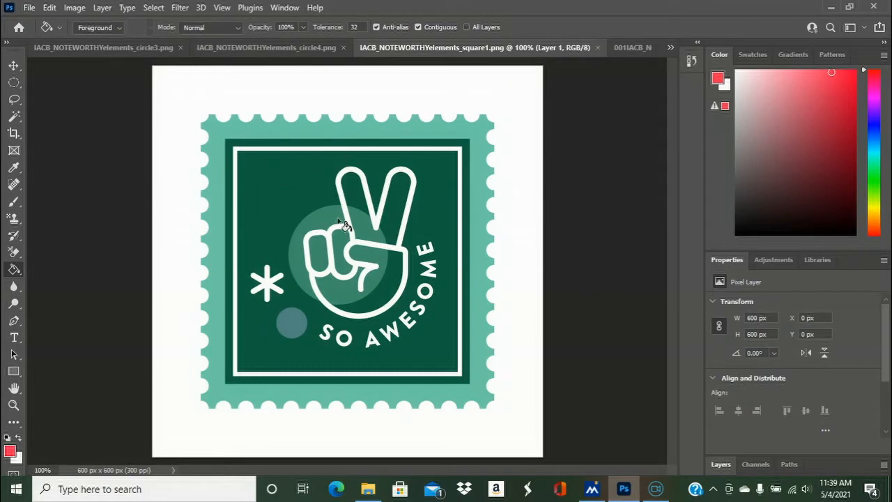
- Fill the stamp's dark green background, its outer frame and the centers of both O's in "SO AWESOME" with coral red
left_click(305, 179)
left_click(291, 143)
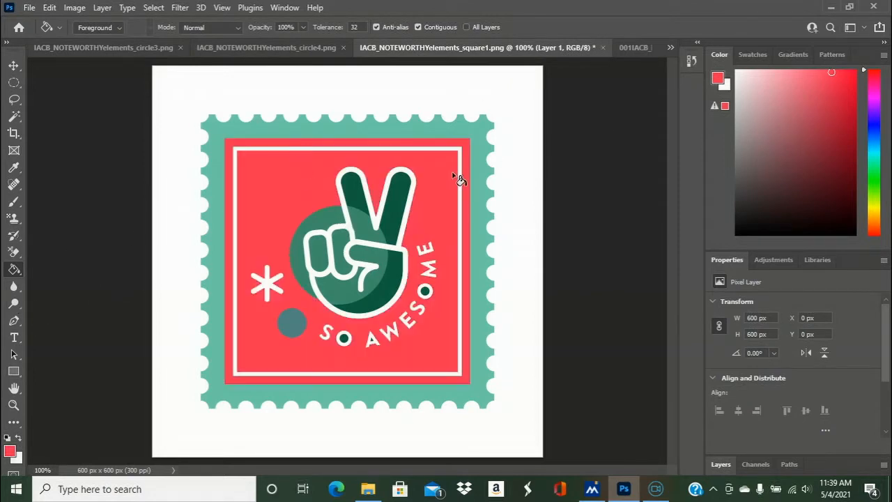
left_click(425, 292)
left_click(344, 339)
left_click(44, 471)
type("150")
key("Return")
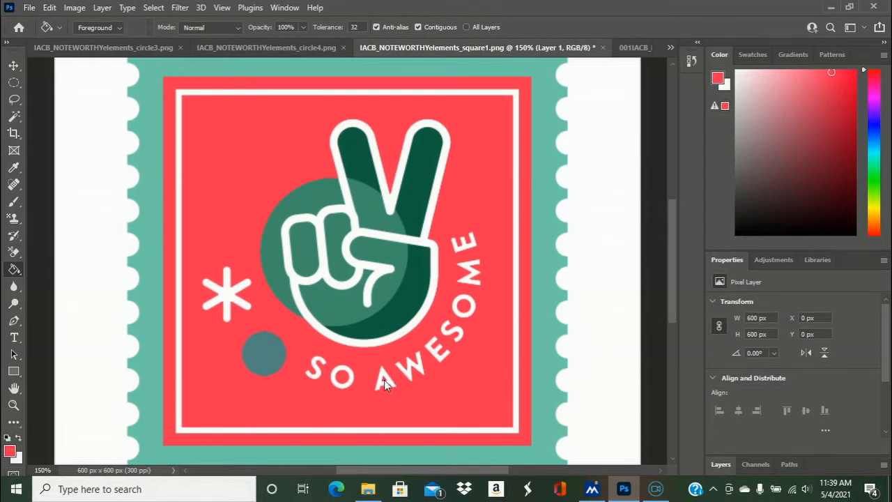
- Save a PNG copy of the stamp as "IACB_NOTEWORTHYelements_square1 pink" with the large file size option
left_click_drag(57, 470, 21, 468)
type("100")
key("Return")
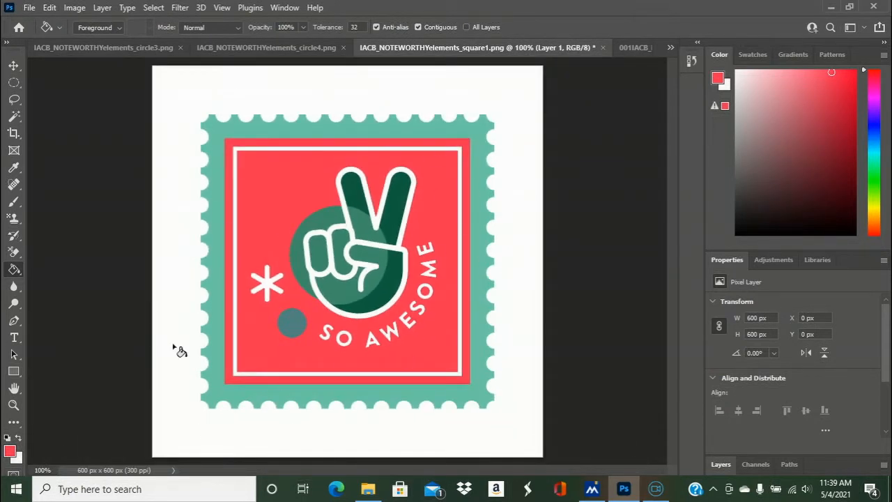
left_click(30, 9)
left_click(47, 165)
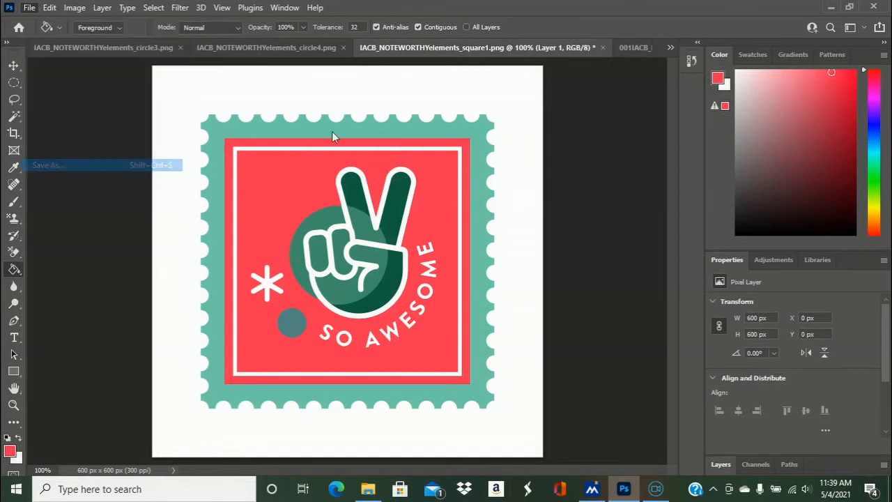
left_click(315, 307)
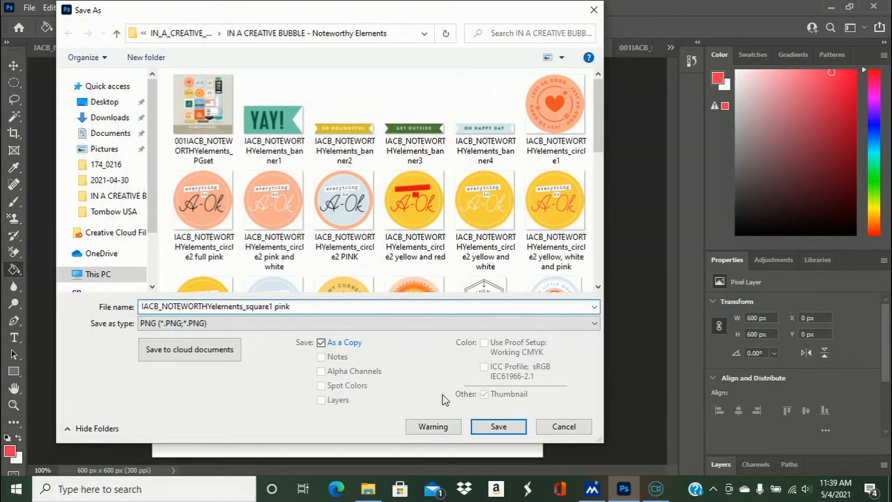
left_click(482, 427)
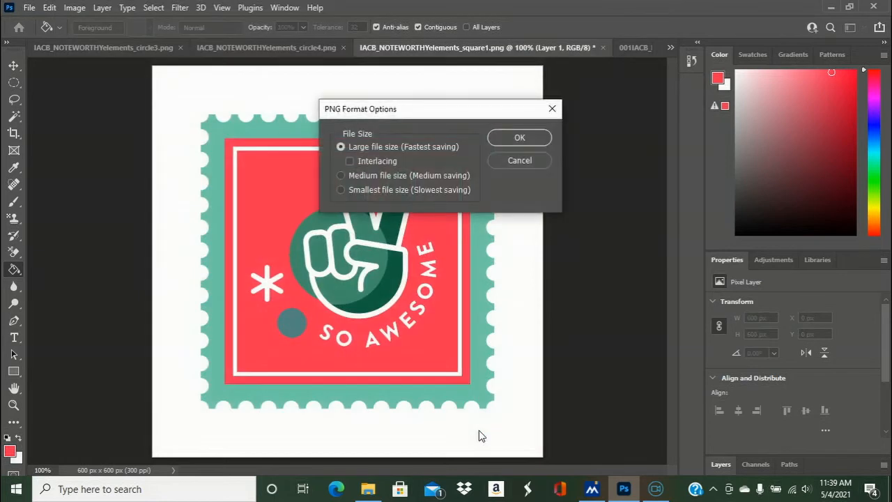
left_click(519, 138)
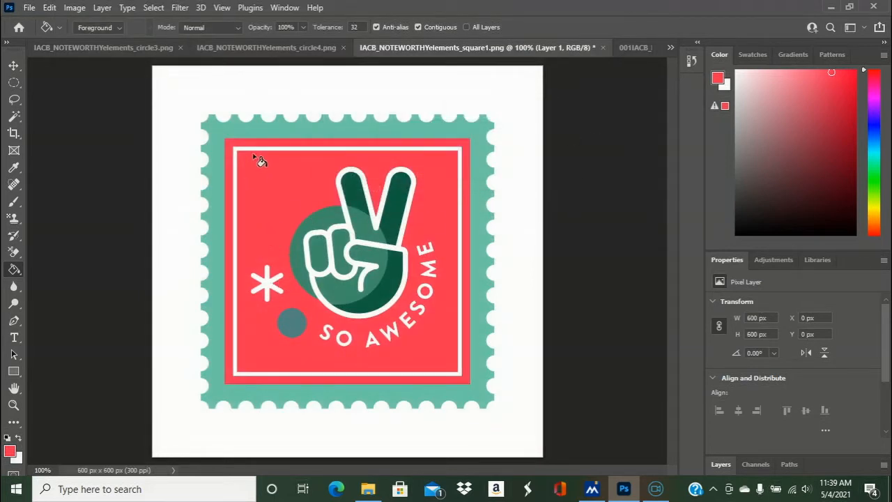
- Sample the "So Delightful" banner's yellow from "001IACB_NOTEWORTHYelements_PGset.png" and adjust it to a more saturated mustard yellow
left_click(628, 49)
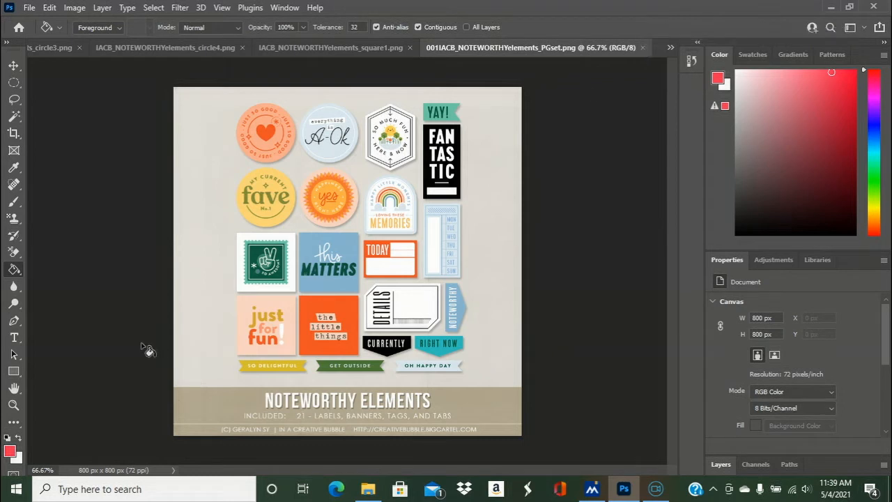
left_click(14, 167)
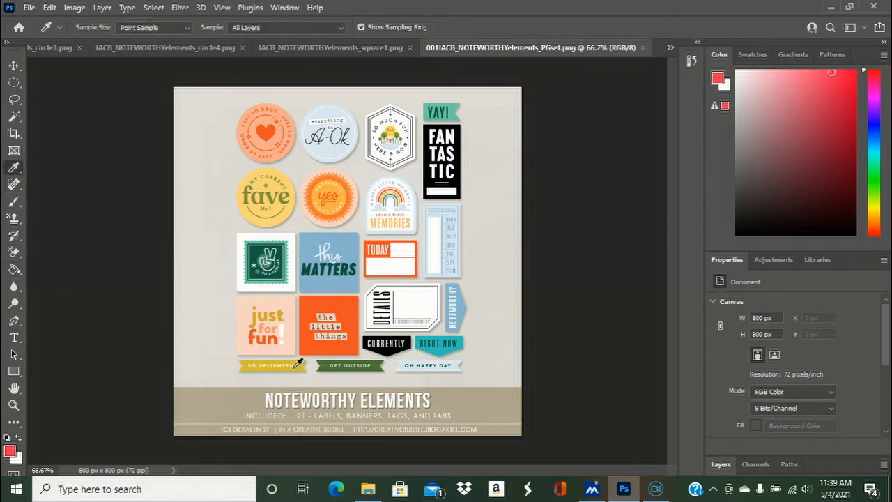
left_click(302, 365)
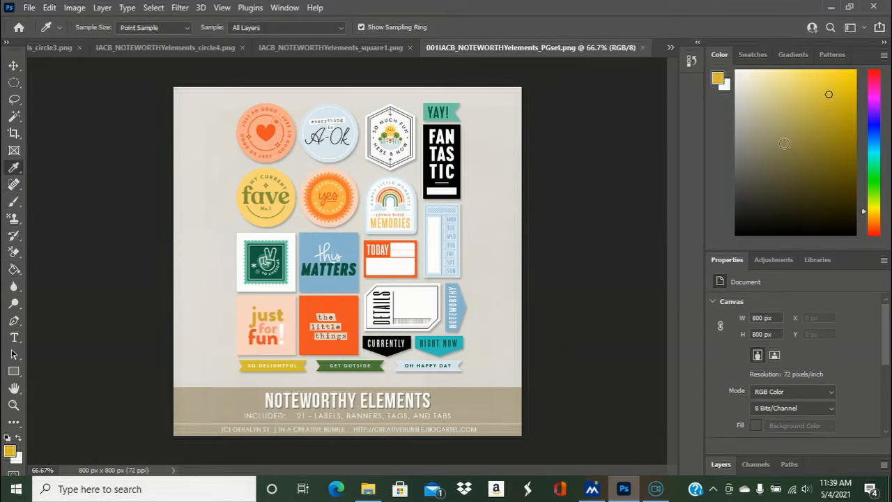
left_click(826, 79)
left_click(833, 85)
left_click(838, 78)
- Return to the square1 document and fill the stamp's scalloped teal border with the mustard yellow
left_click(326, 46)
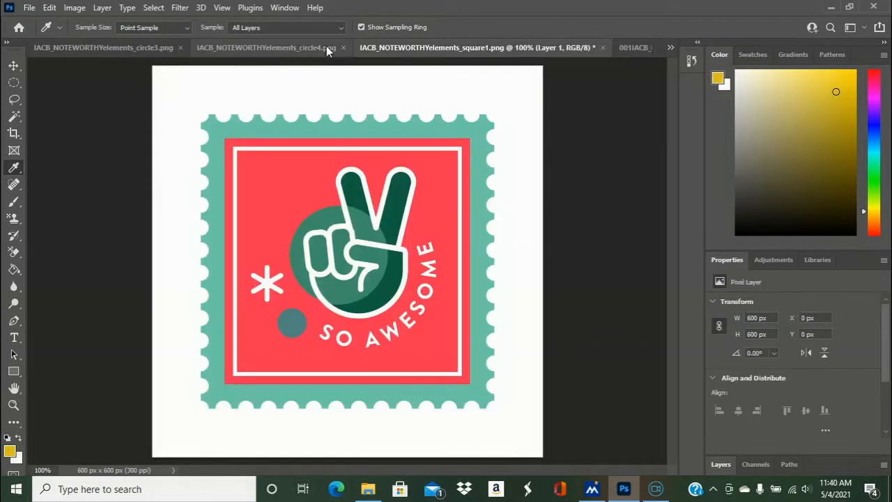
left_click(14, 269)
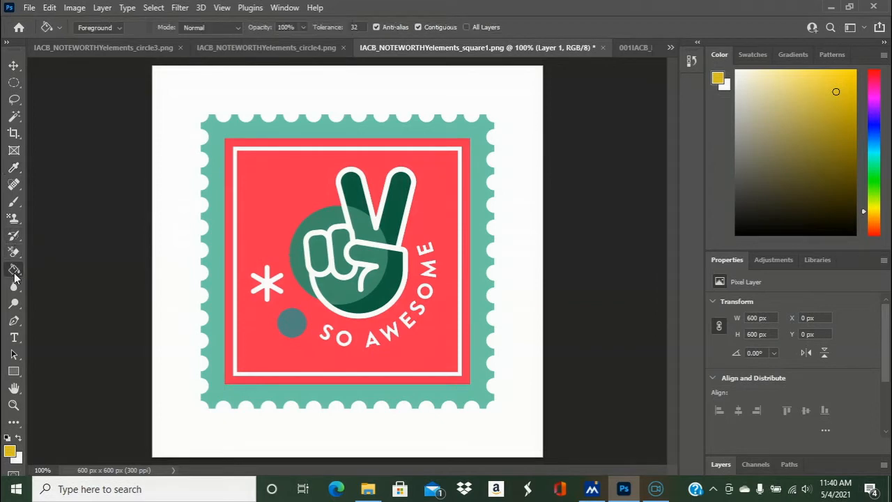
left_click(239, 135)
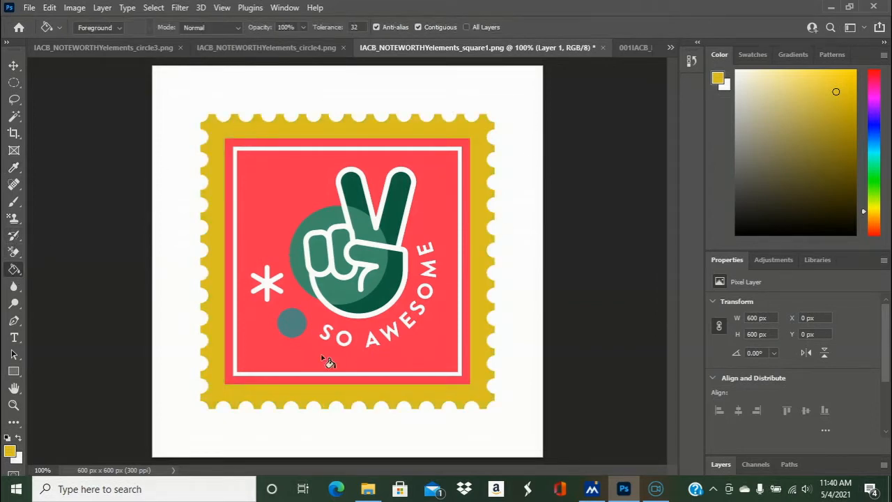
- Save a PNG copy of the stamp as "IACB_NOTEWORTHYelements_square1 pink and yellow" with the large file size option
left_click(29, 7)
left_click(67, 166)
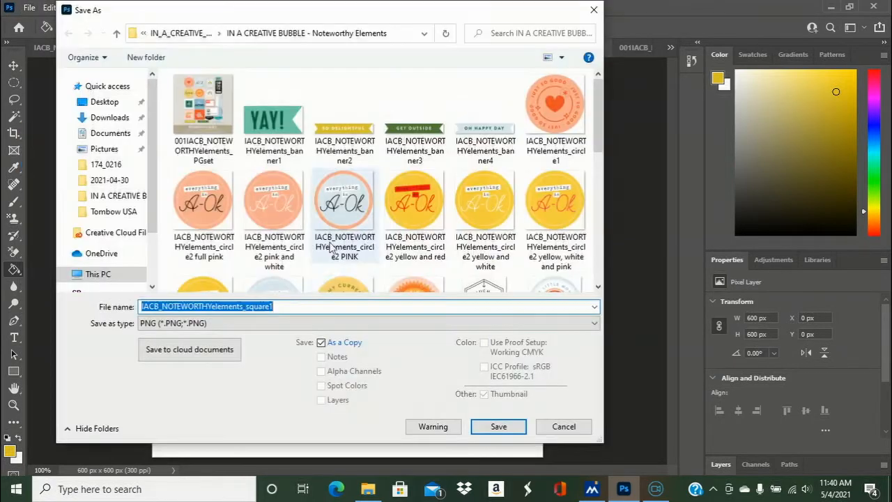
left_click(284, 306)
type("pi")
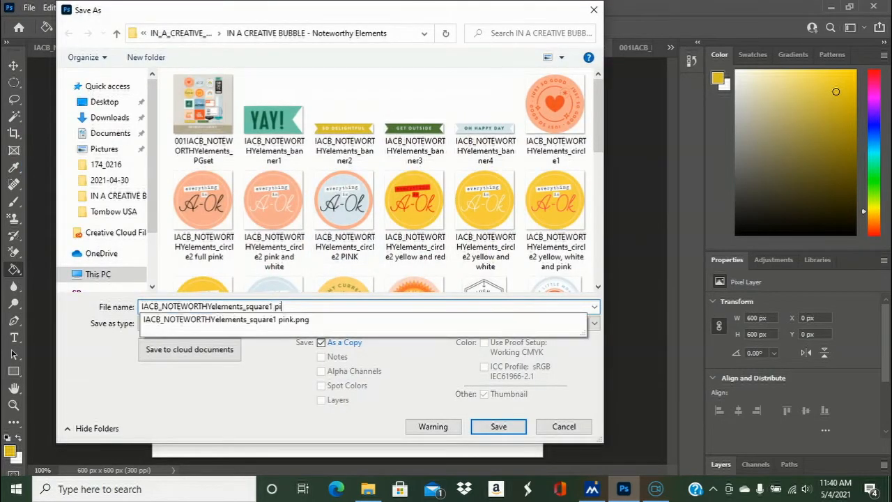
type("nk and yellow")
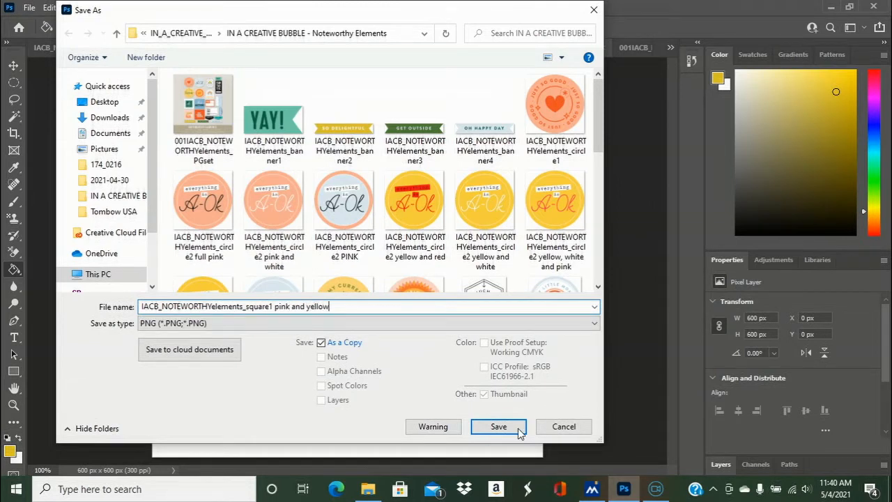
left_click(519, 432)
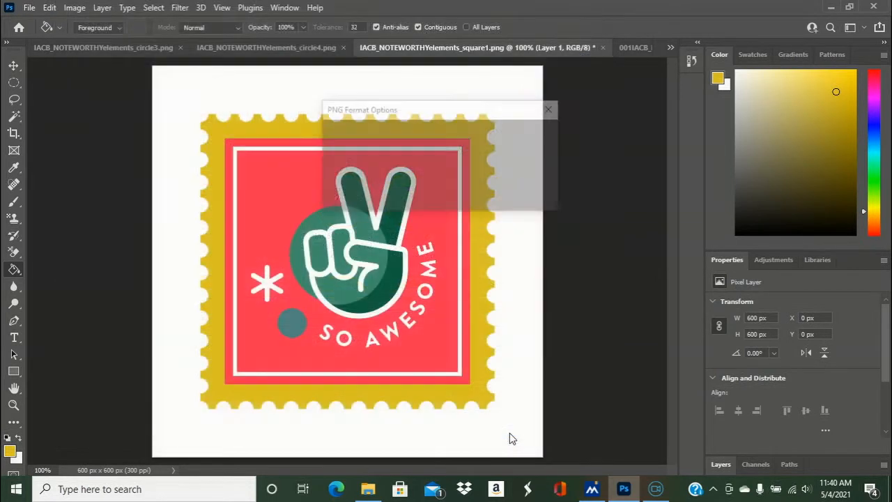
left_click(520, 139)
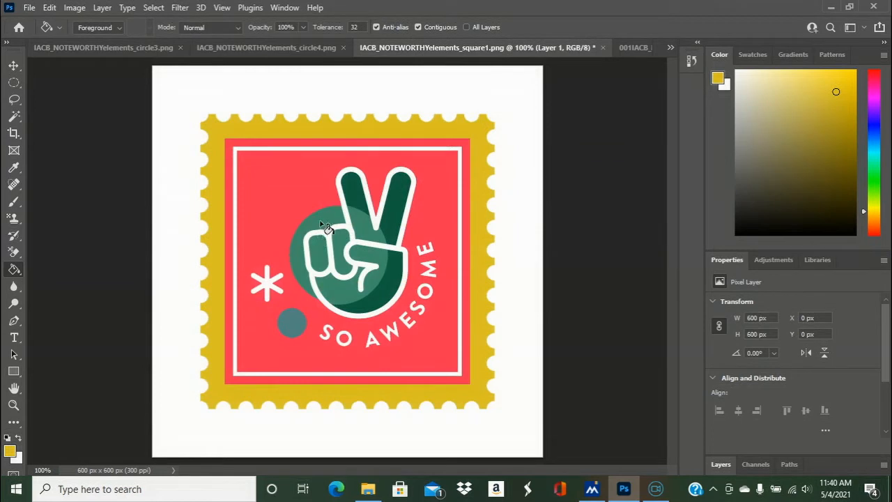
- Sample the teal of the "Right Now" tag from "001IACB_NOTEWORTHYelements_PGset.png"
left_click(265, 44)
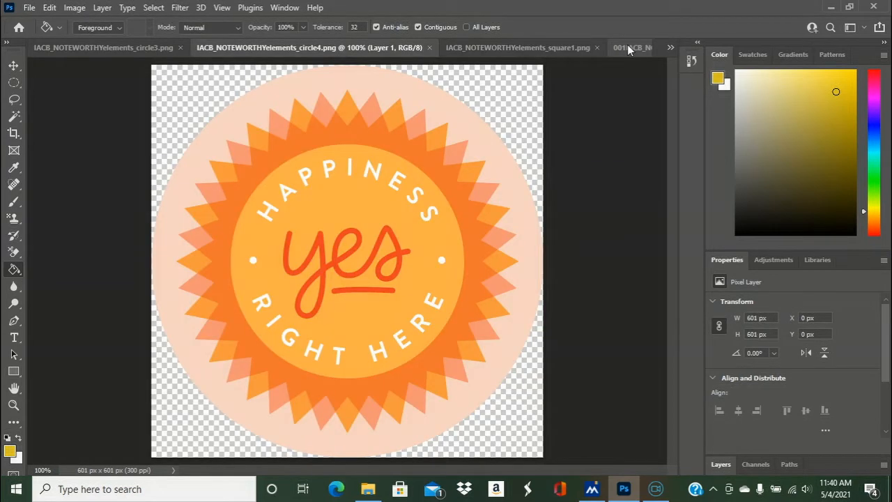
left_click(545, 44)
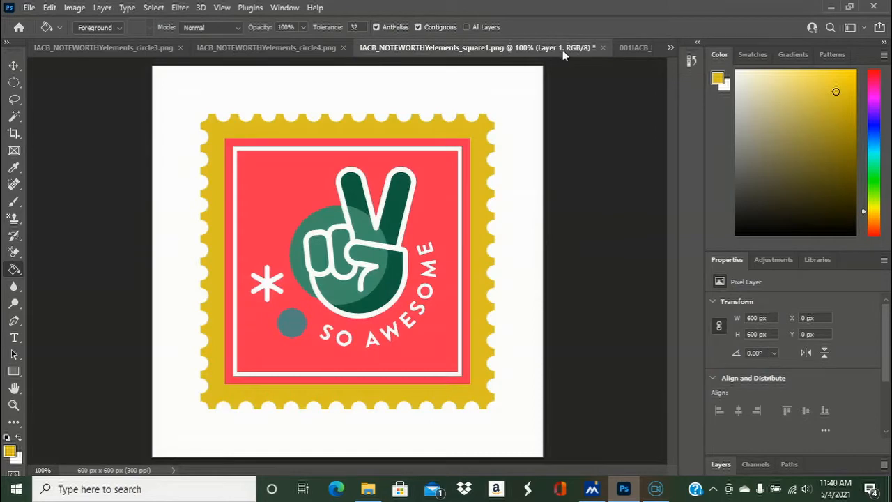
left_click(634, 47)
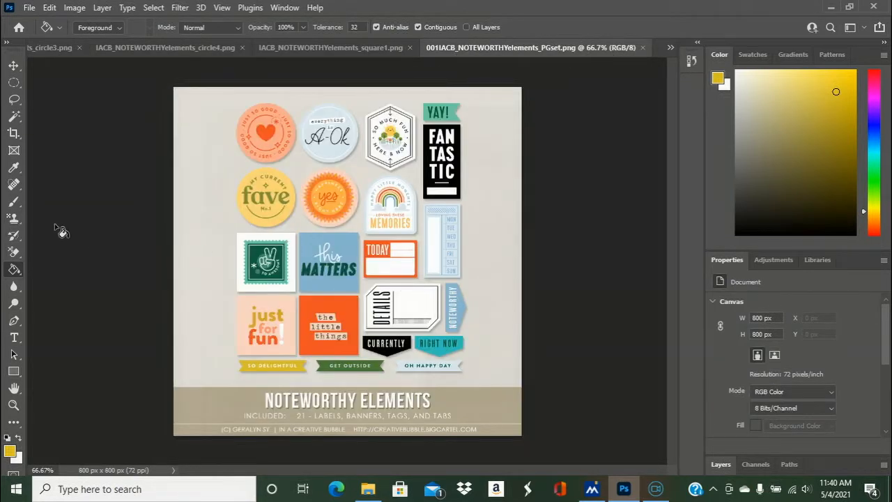
left_click(15, 169)
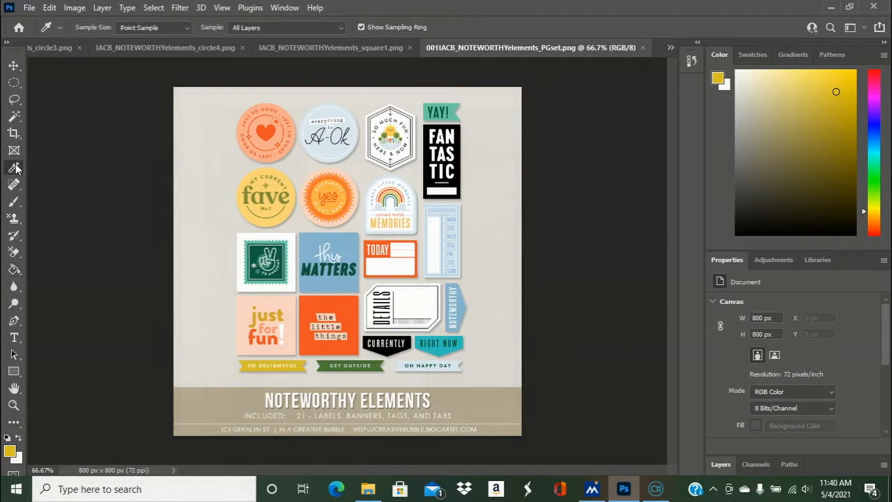
left_click(442, 346)
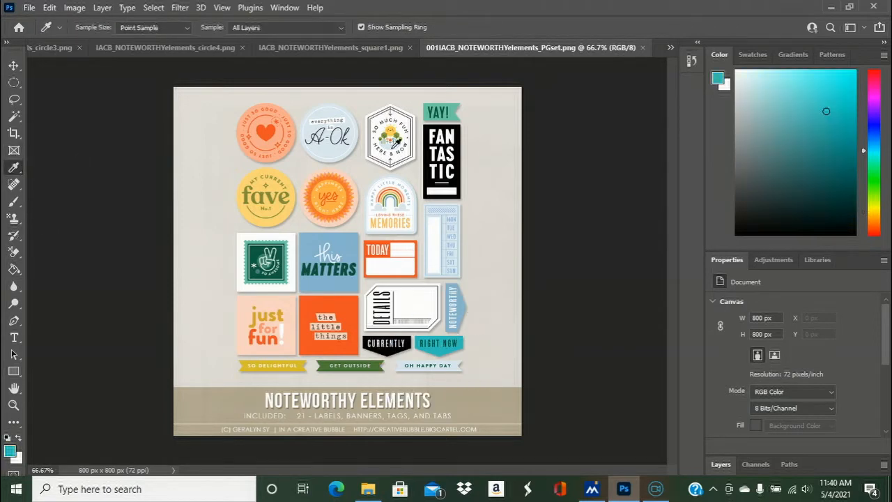
- In the square1 document, fill the circle behind the hand, the hand areas overlapping it and the small dot with the sampled teal
left_click(332, 48)
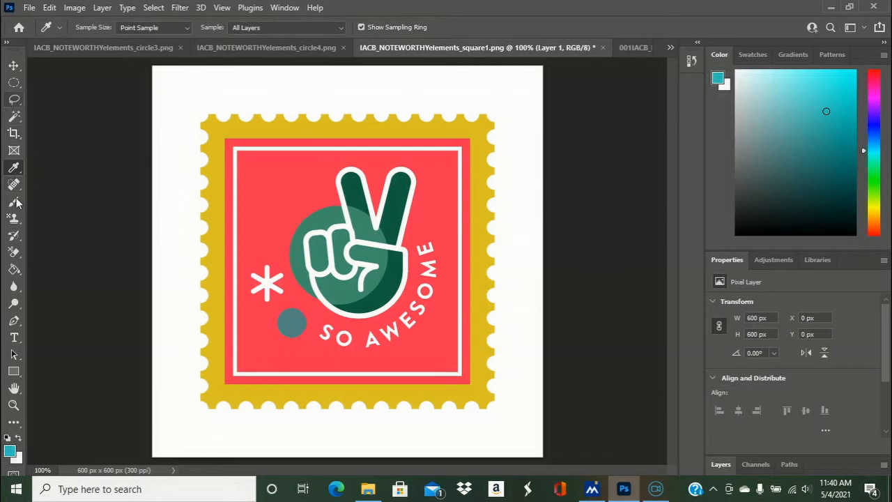
left_click(14, 269)
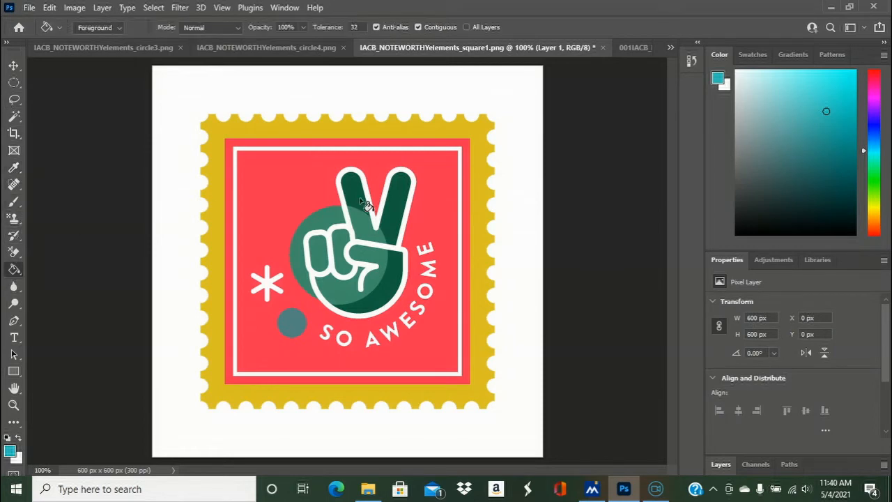
left_click(328, 227)
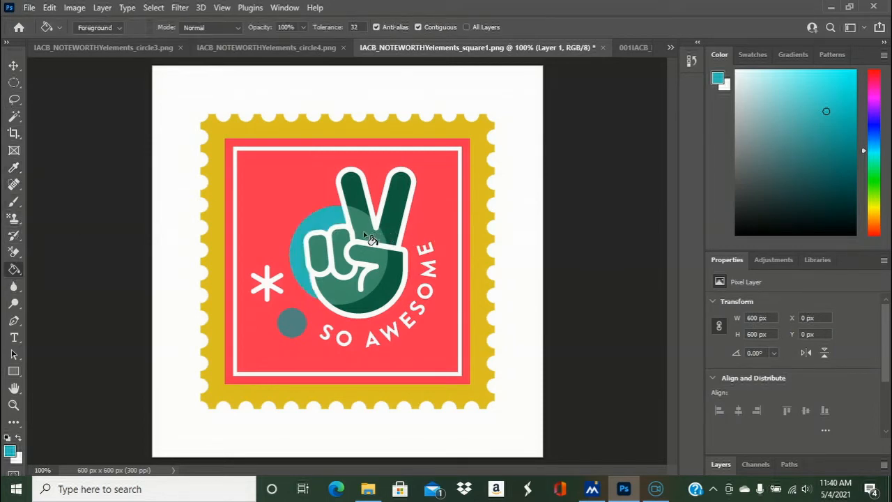
left_click(339, 248)
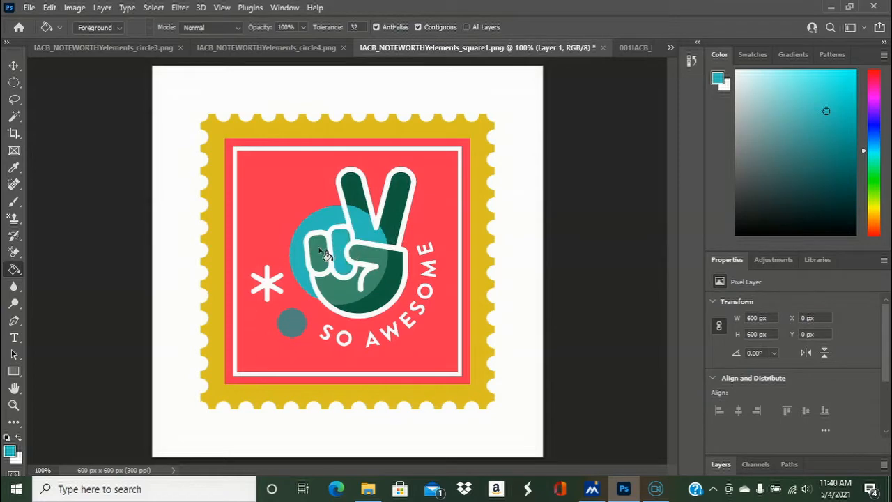
left_click(321, 252)
left_click(378, 256)
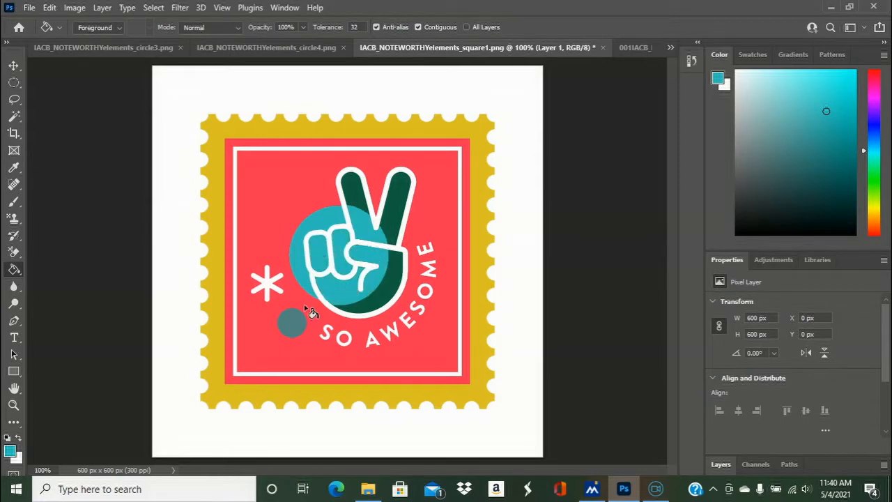
left_click(296, 325)
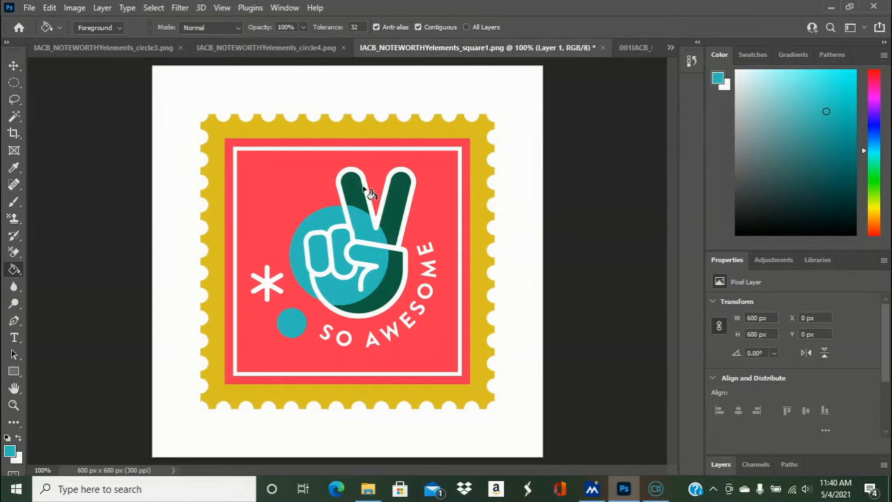
- Save a PNG copy of the stamp with a name beginning "IACB_NOTEWORTHYelements_square1 pink yellow", based on the existing pink and yellow copy, at large file size
left_click(29, 8)
left_click(63, 164)
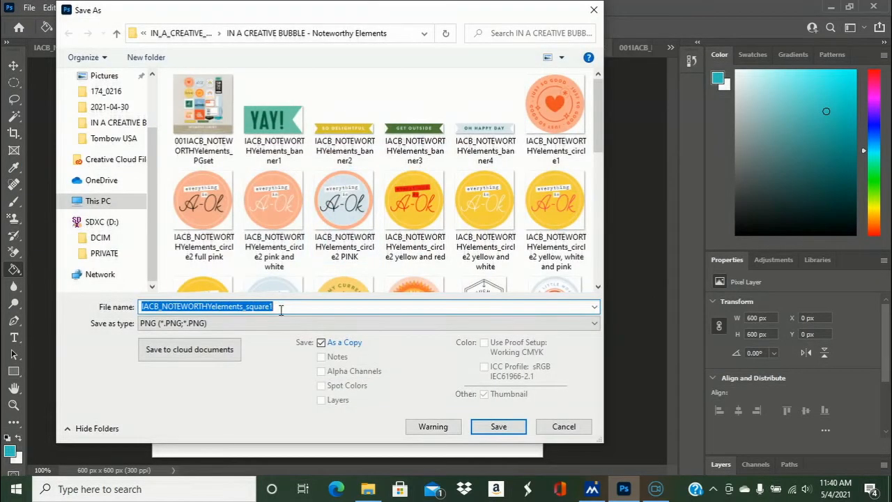
left_click_drag(599, 122, 594, 193)
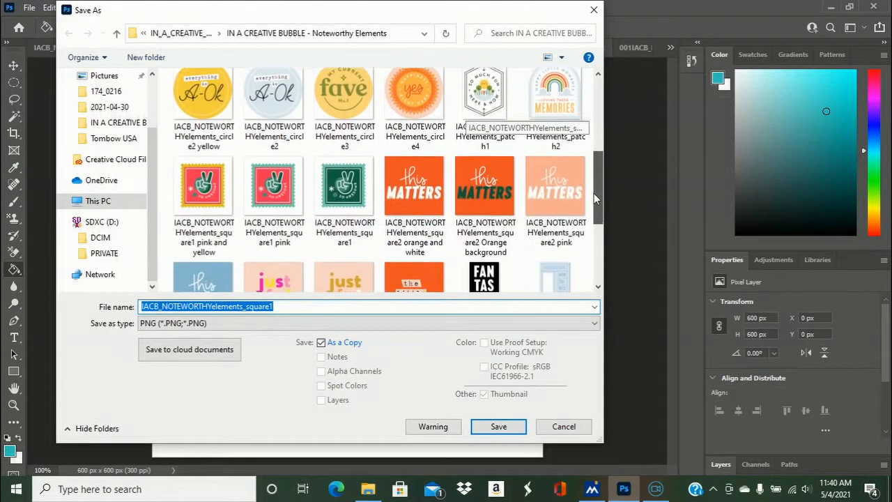
left_click(204, 202)
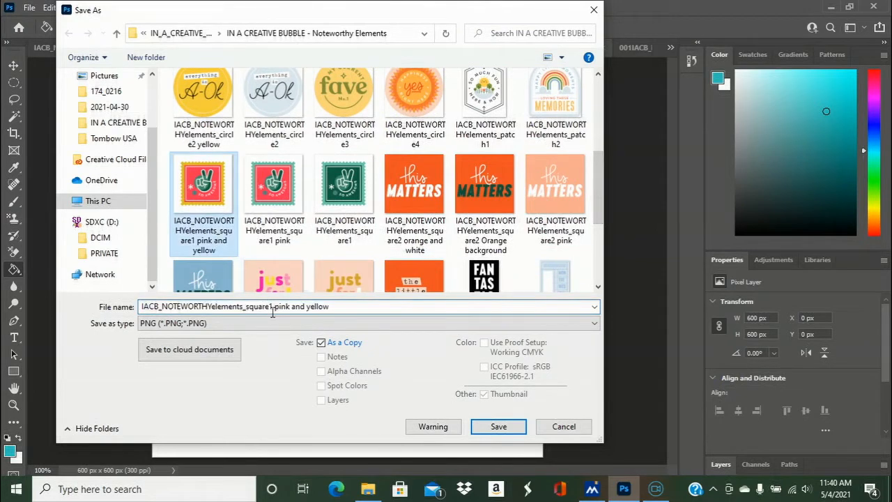
triple_click(301, 307)
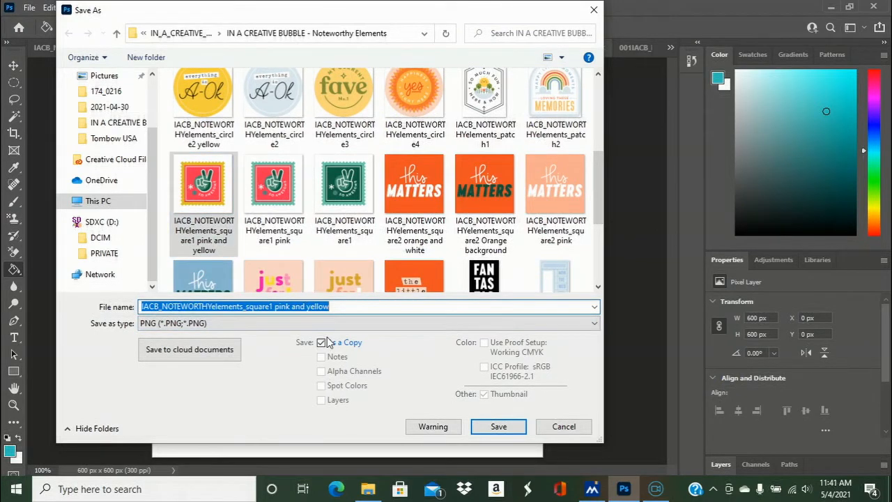
left_click(306, 305)
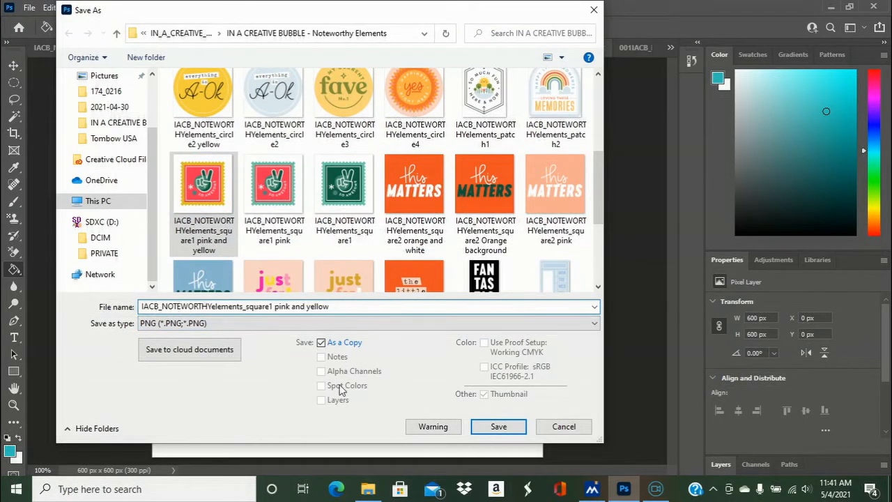
key("BackSpace")
key("BackSpace")
key("BackSpace")
key("BackSpace")
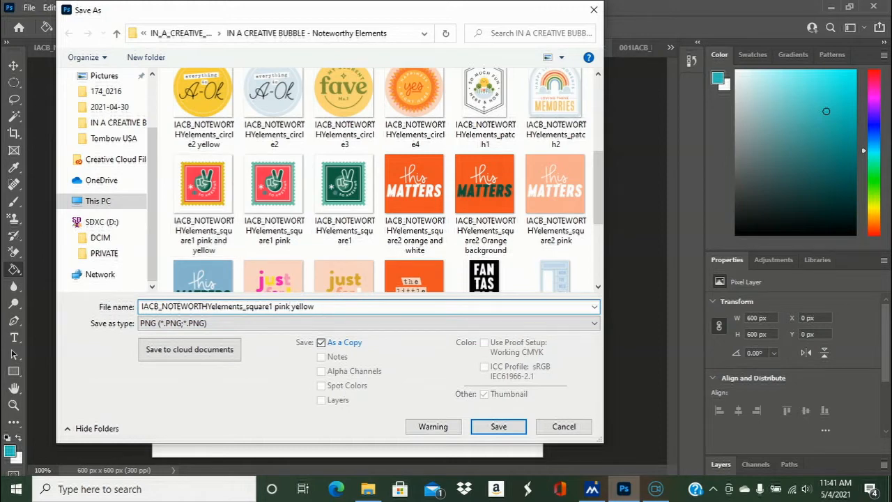
left_click(325, 308)
left_click(499, 426)
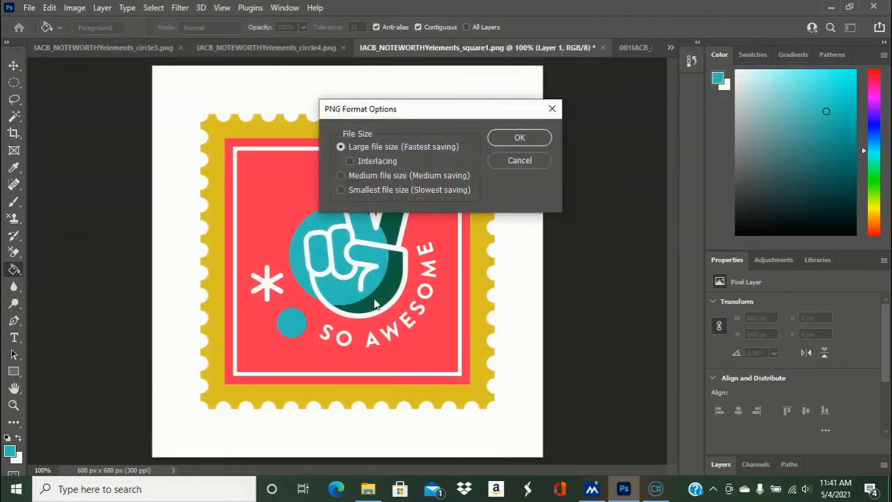
left_click(520, 138)
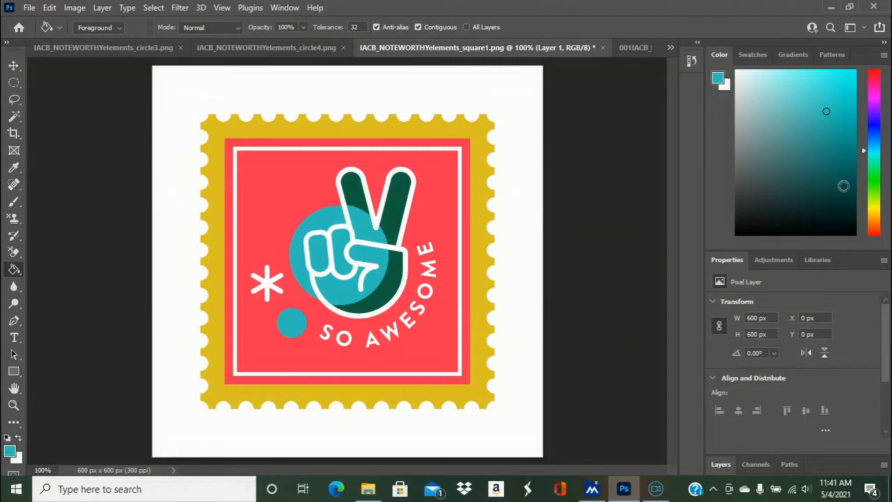
- Try dark teal, medium teal and bright turquoise fills on the hand's right raised finger, undoing each one
left_click(840, 183)
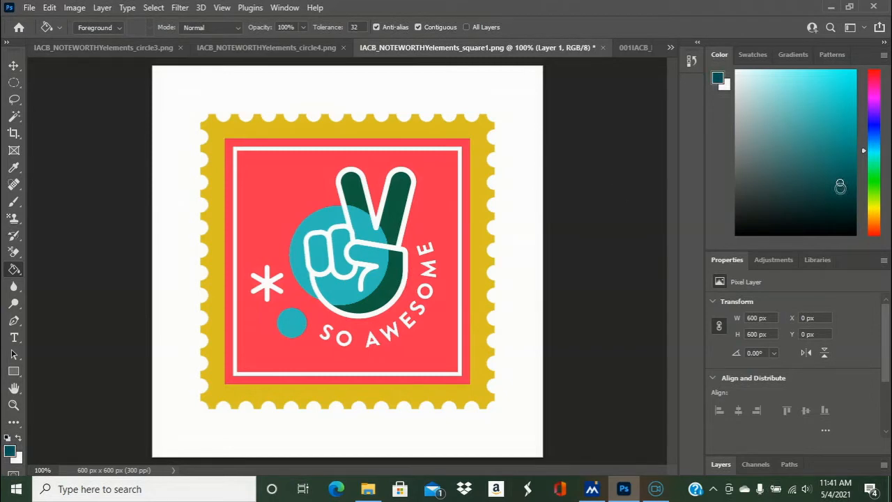
left_click(399, 195)
key("ctrl+z")
left_click(850, 155)
left_click(398, 194)
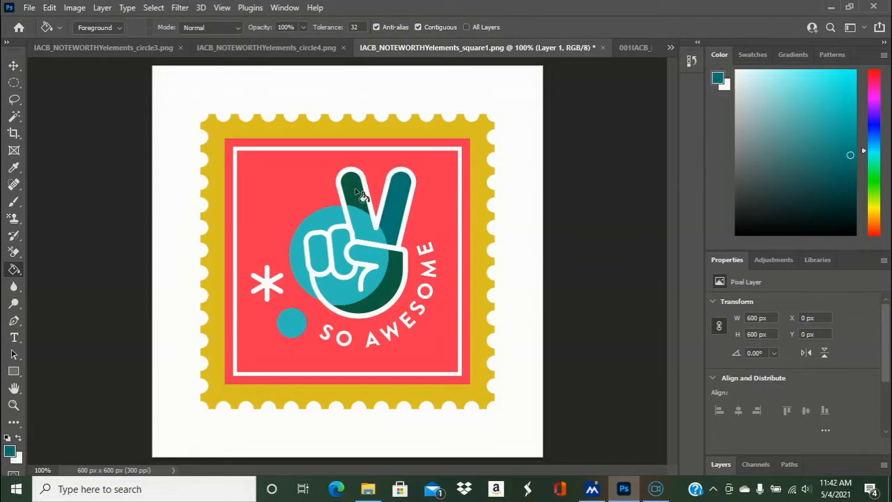
left_click(849, 134)
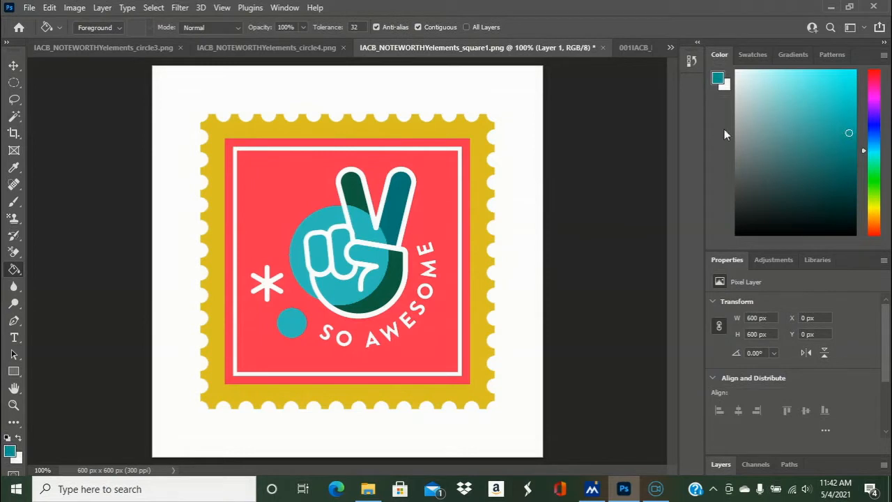
key("ctrl+z")
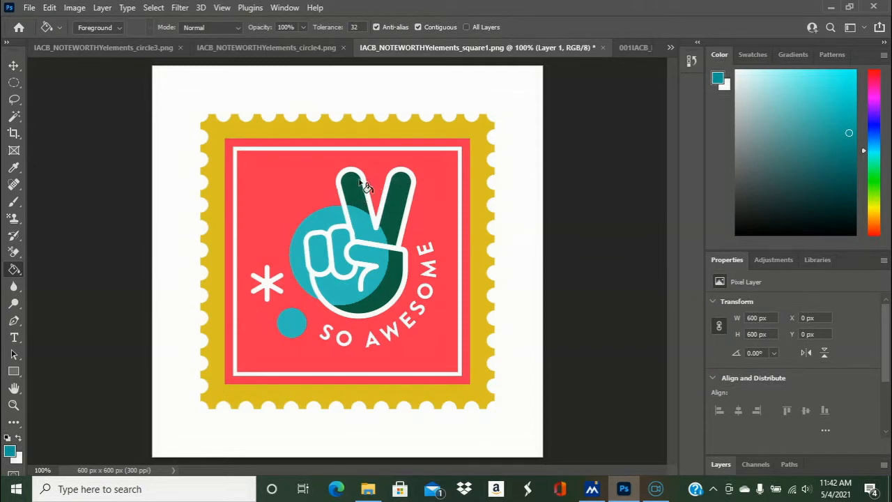
left_click(399, 184)
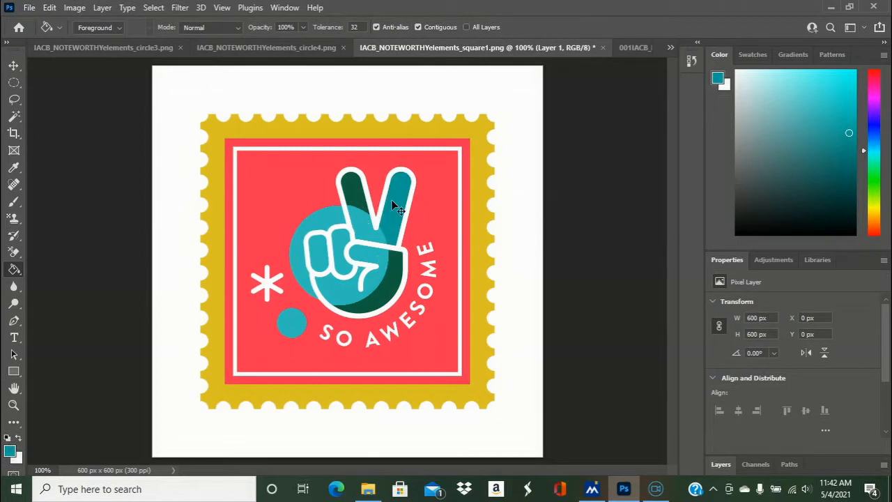
key("ctrl+z")
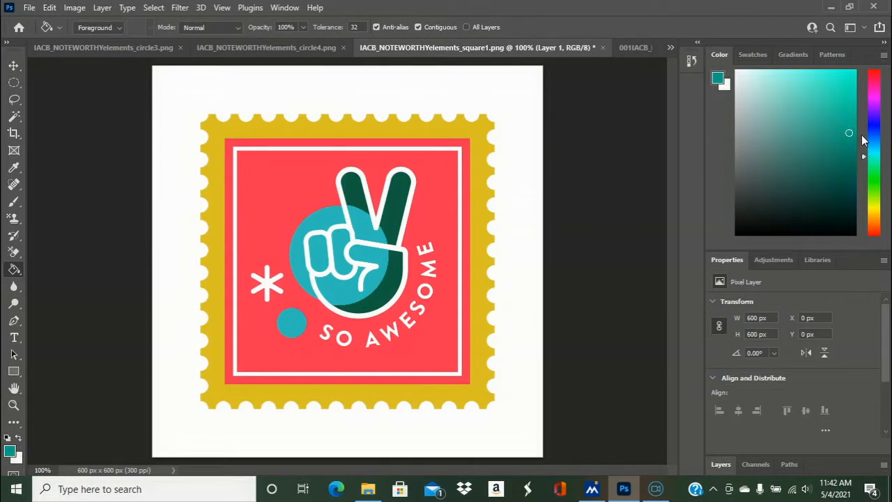
left_click(833, 77)
left_click(416, 193)
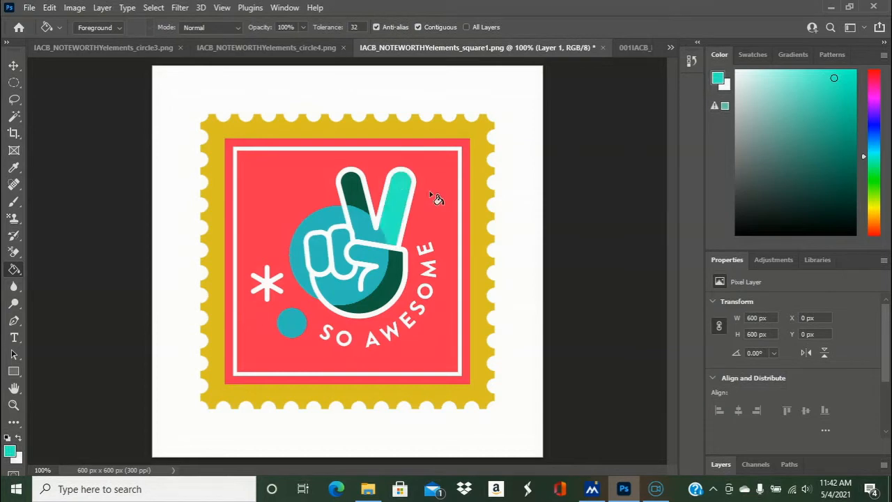
key("ctrl+z")
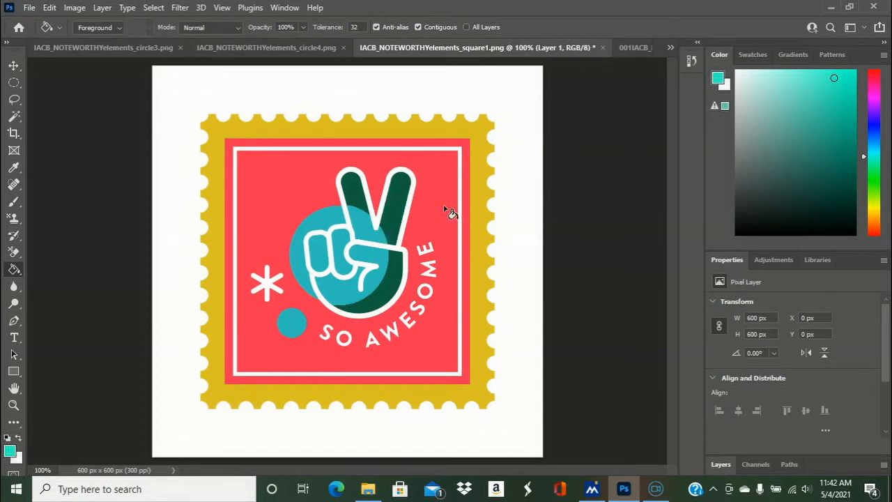
- Choose a medium green-teal and fill the dark green areas of both raised fingers and the palm with it
left_click(845, 133)
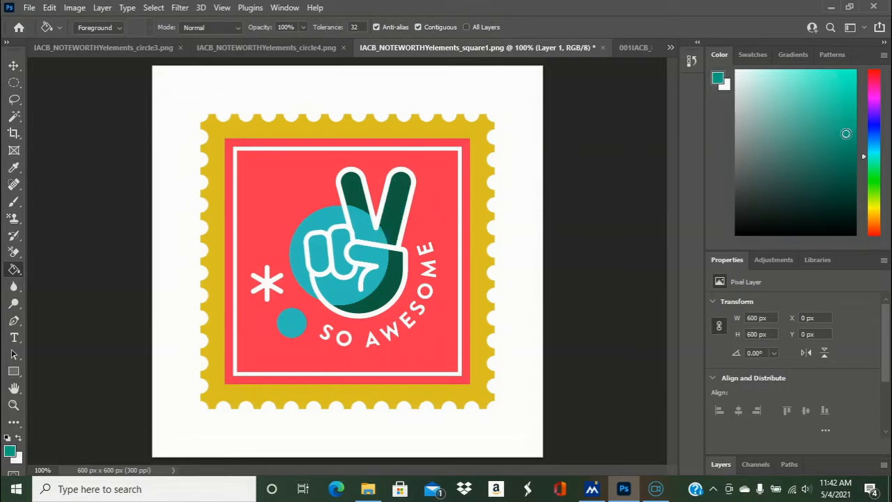
left_click(401, 198)
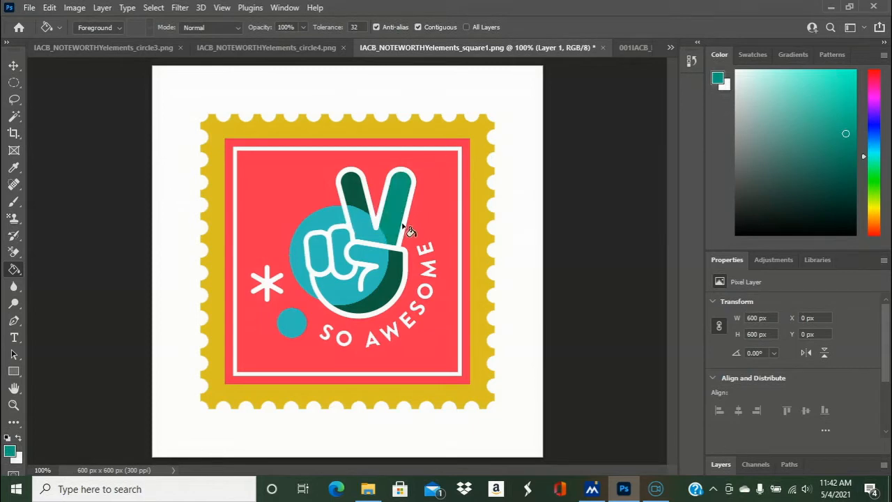
left_click(395, 291)
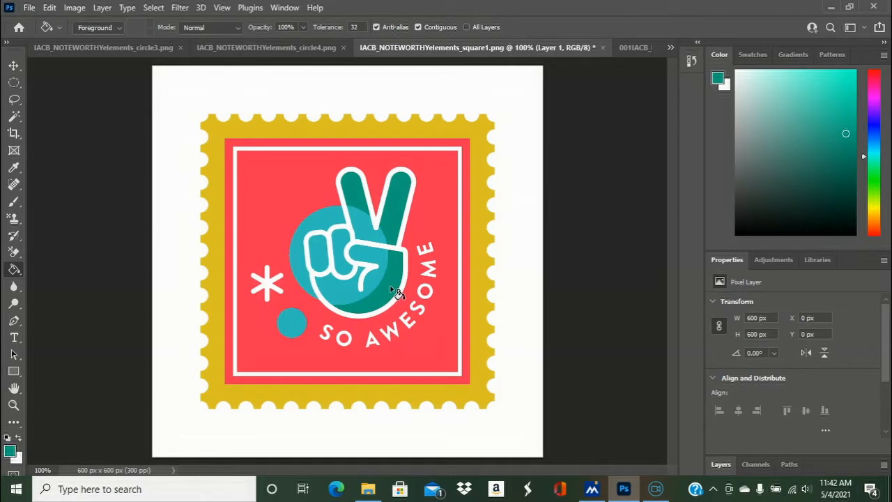
- Save a PNG copy of the recolored stamp as "IACB_NOTEWORTHYelements_square1 multicolor", accepting the PNG format options
left_click(30, 7)
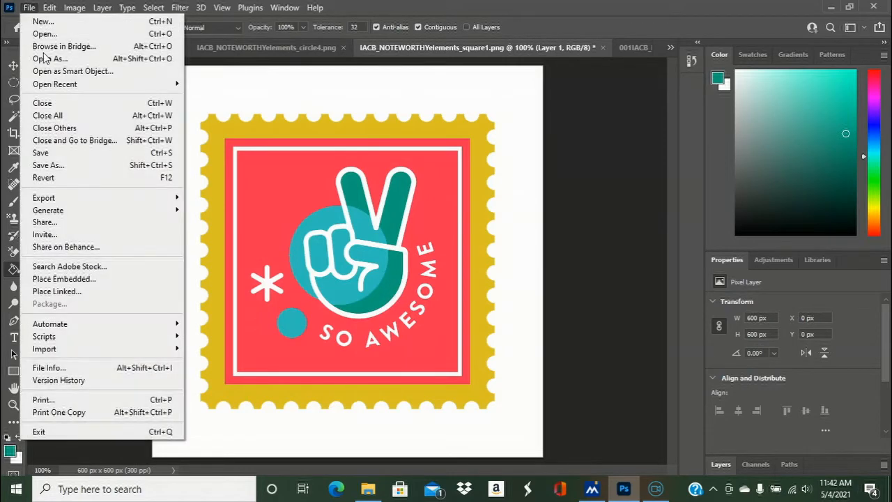
left_click(49, 165)
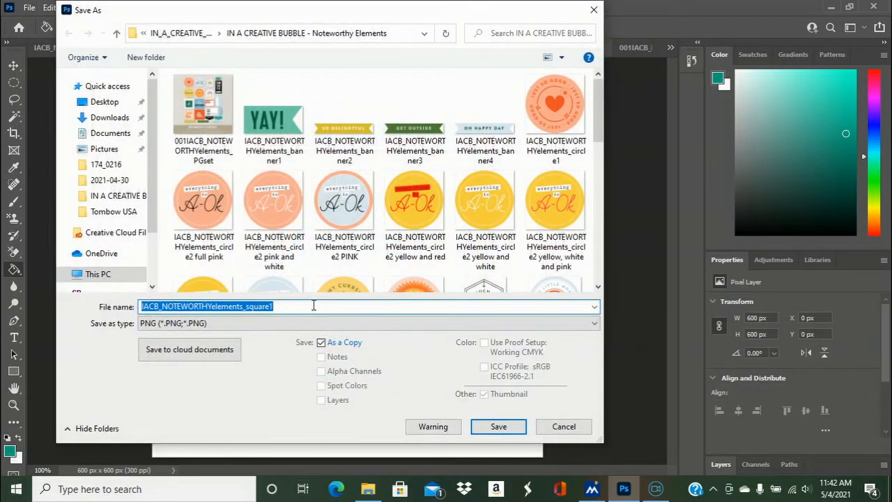
left_click(309, 309)
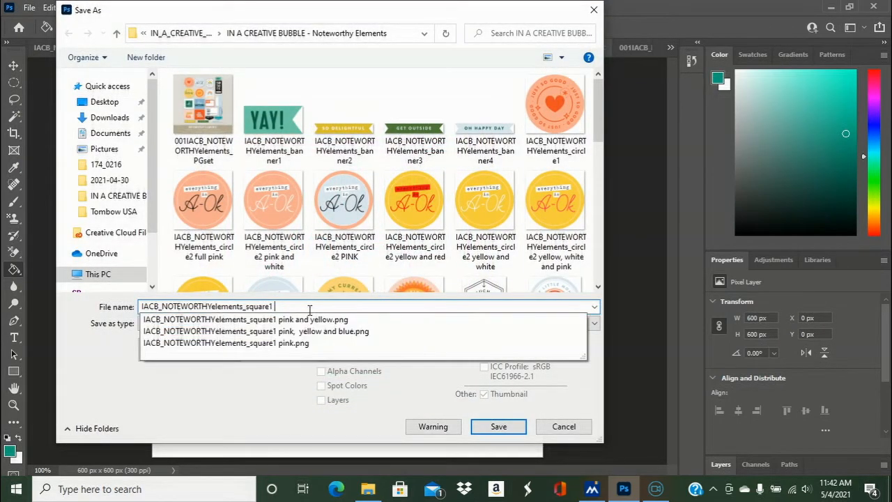
type("multicolor")
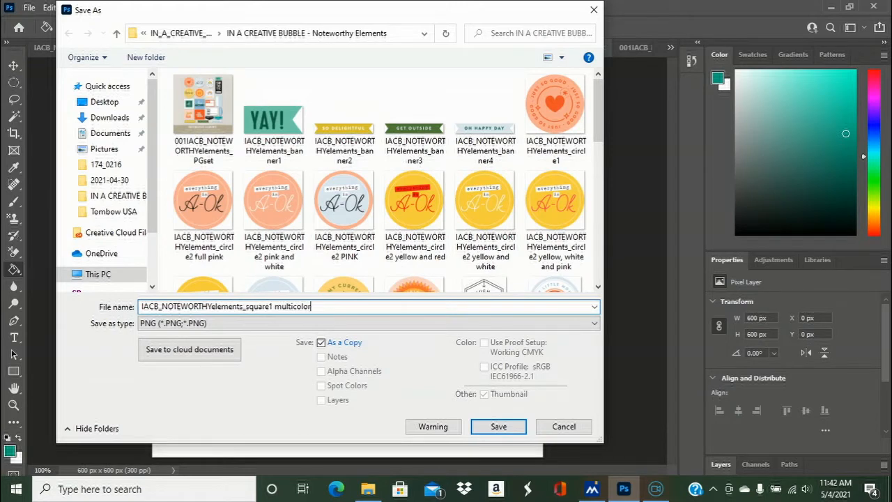
left_click(498, 426)
left_click(538, 143)
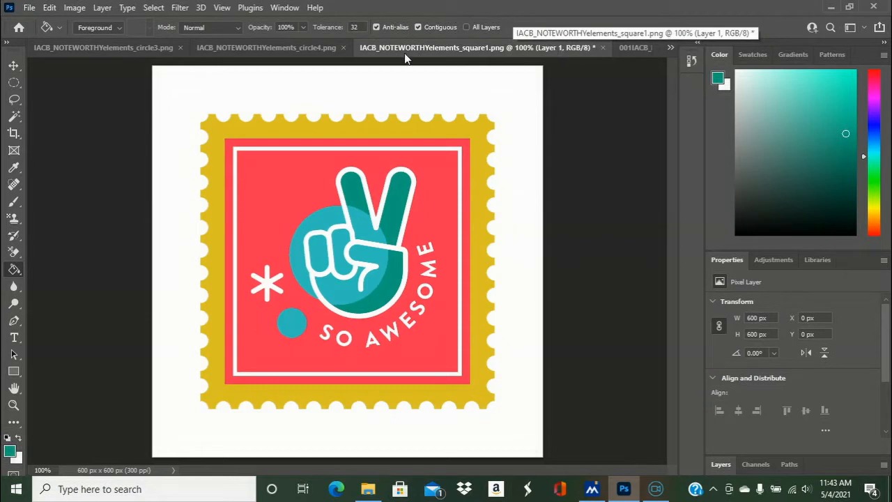
- Close the circle4, square1 and circle3 documents, discarding the changes to square1 and keeping the PGset overview open
left_click(283, 47)
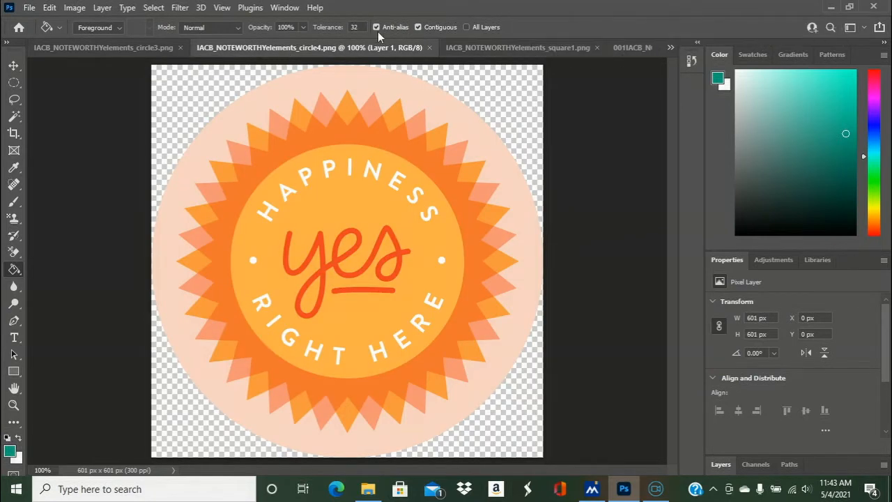
left_click(136, 49)
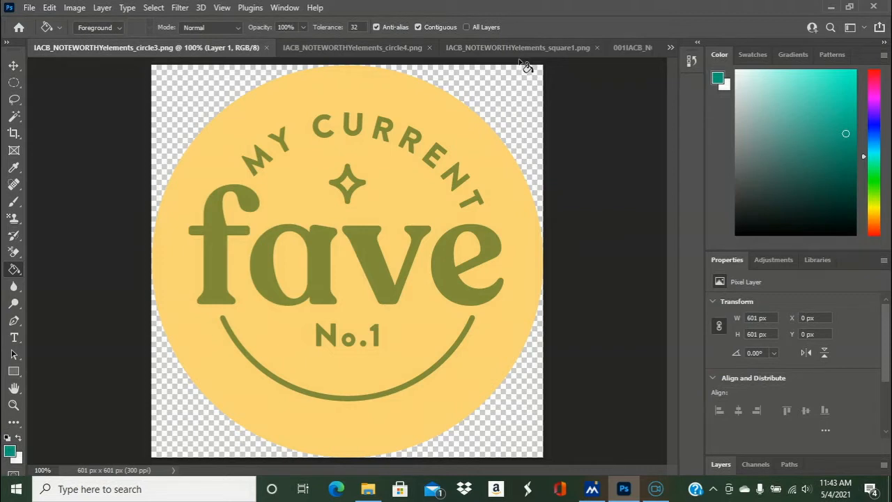
left_click(671, 49)
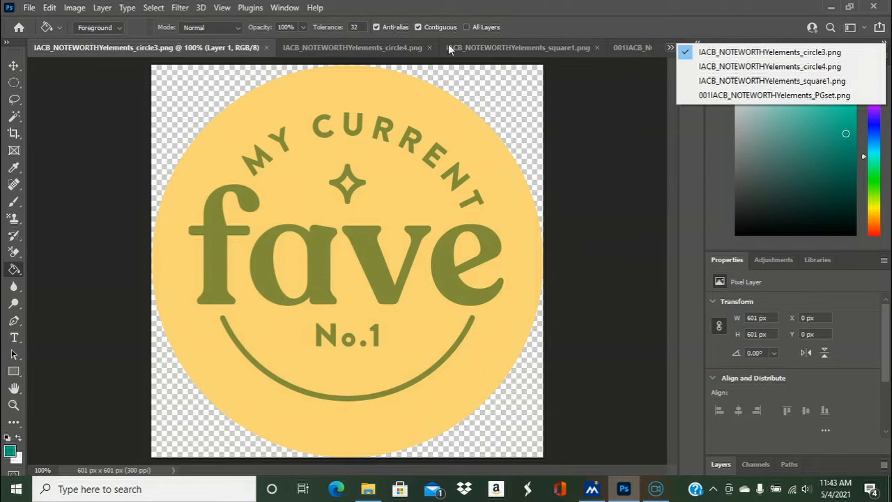
left_click(372, 42)
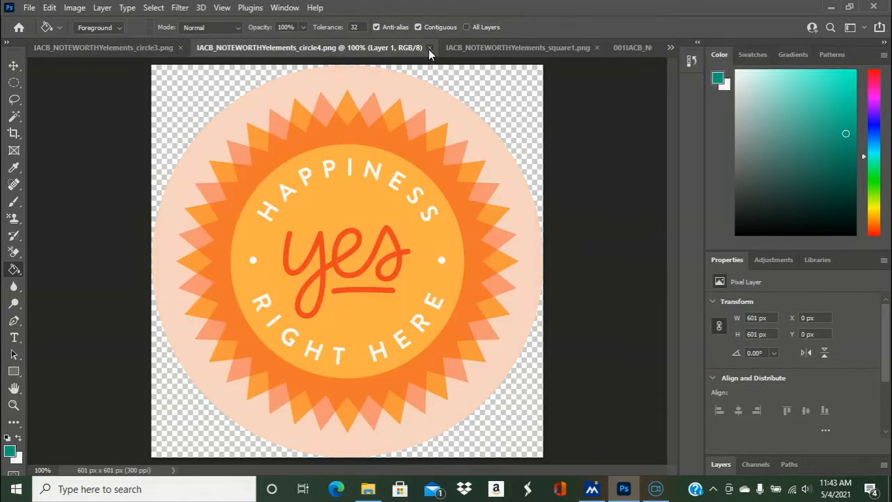
left_click(430, 48)
left_click(455, 48)
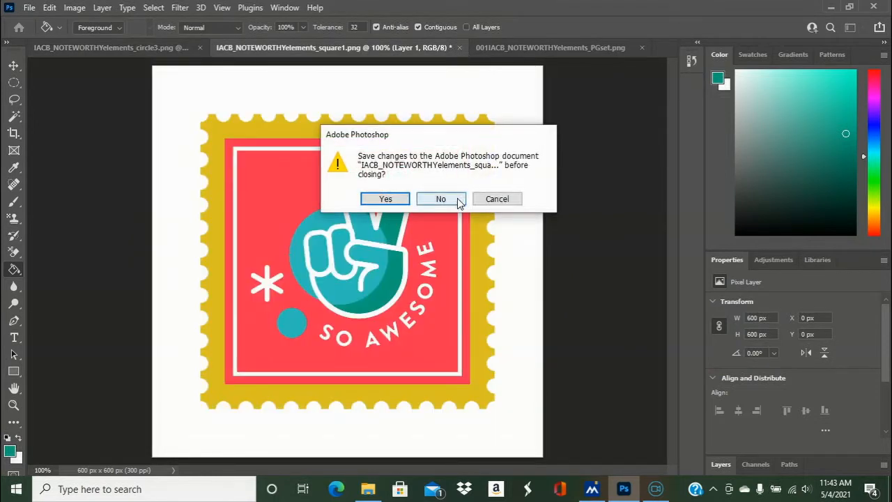
left_click(458, 201)
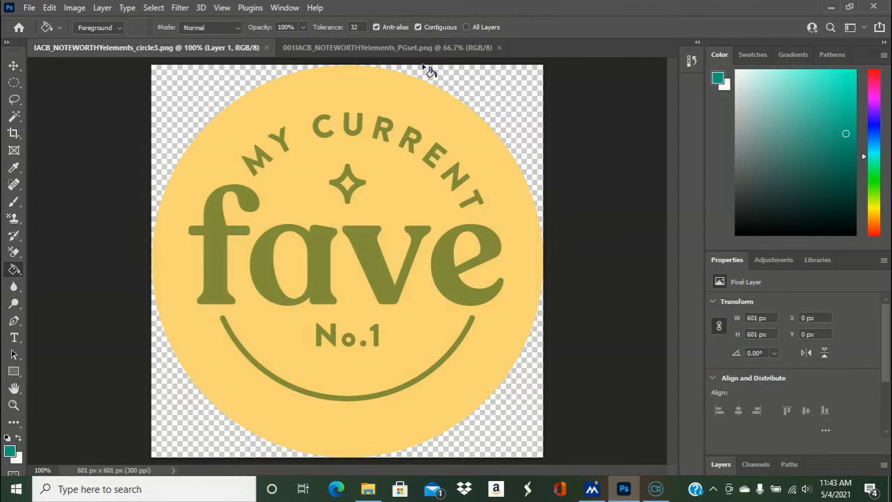
left_click(422, 51)
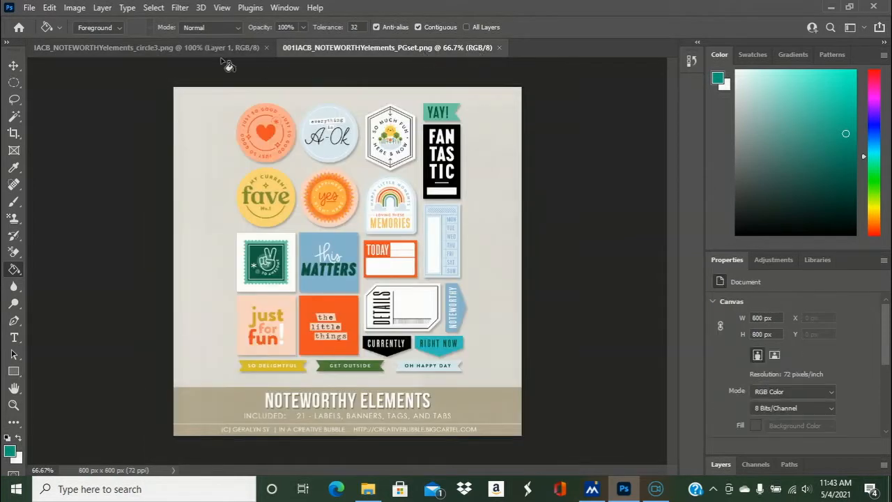
left_click(266, 48)
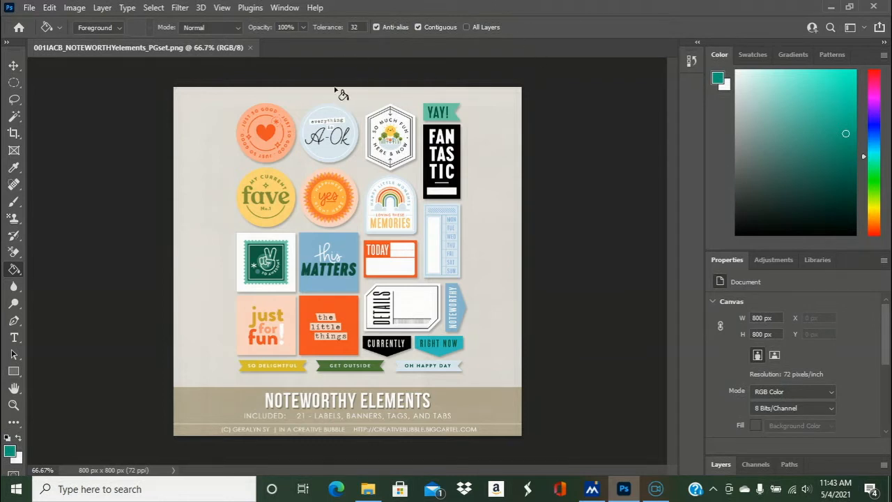
- Start opening a file and browse via In A Creative Bubble Printables to the images in the Recorded Journaling Cards No.11 folder
left_click(29, 7)
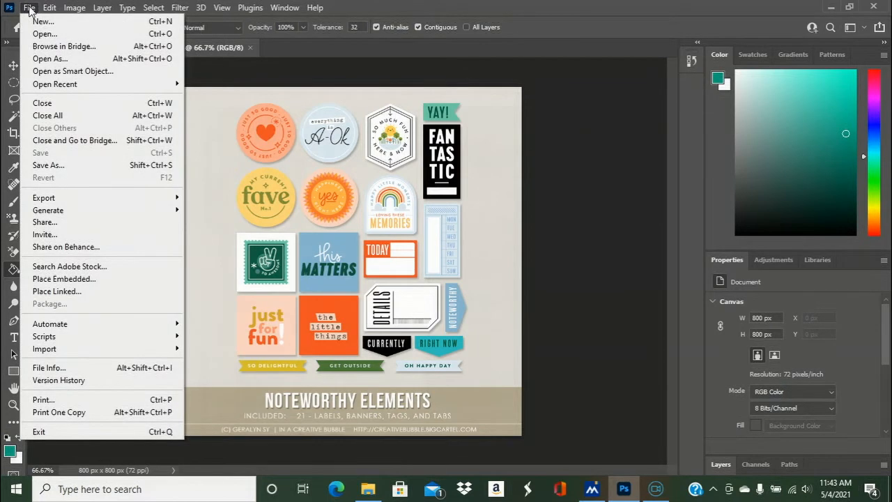
left_click(42, 34)
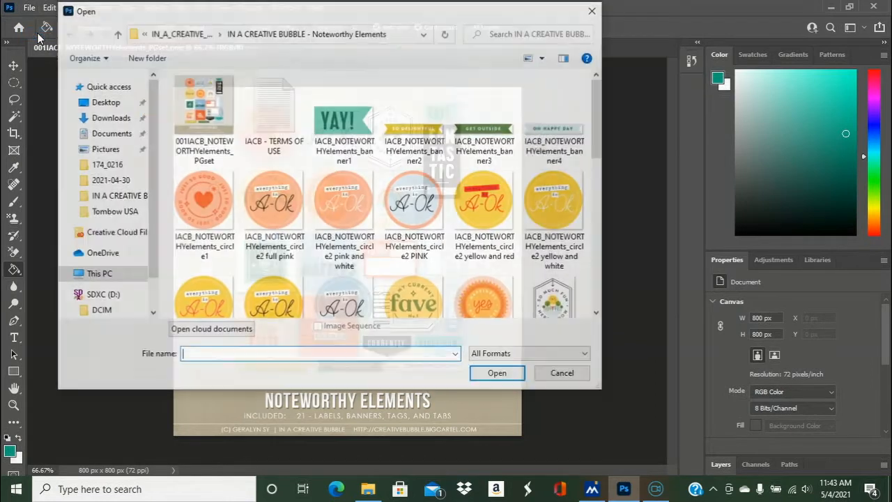
left_click(178, 34)
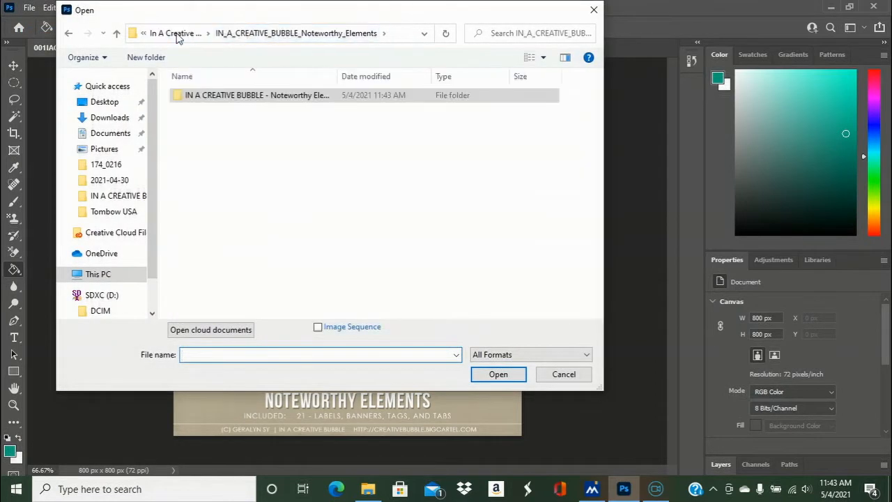
left_click(171, 34)
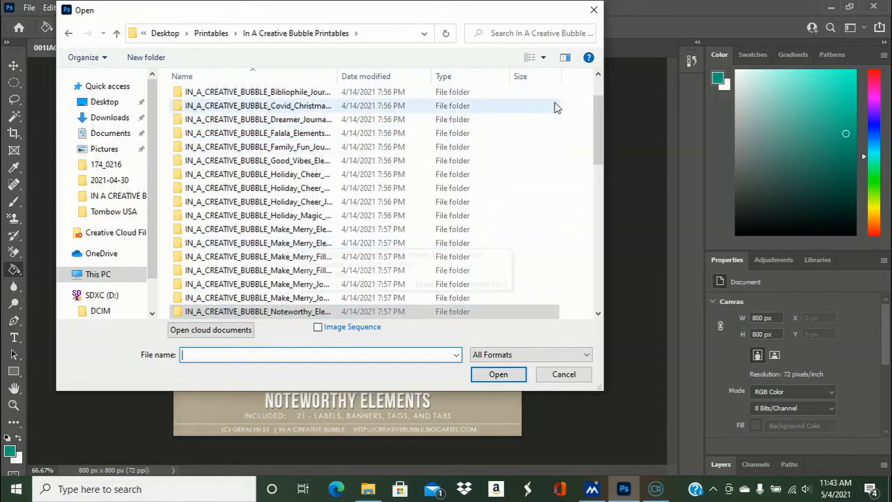
left_click_drag(599, 117, 595, 175)
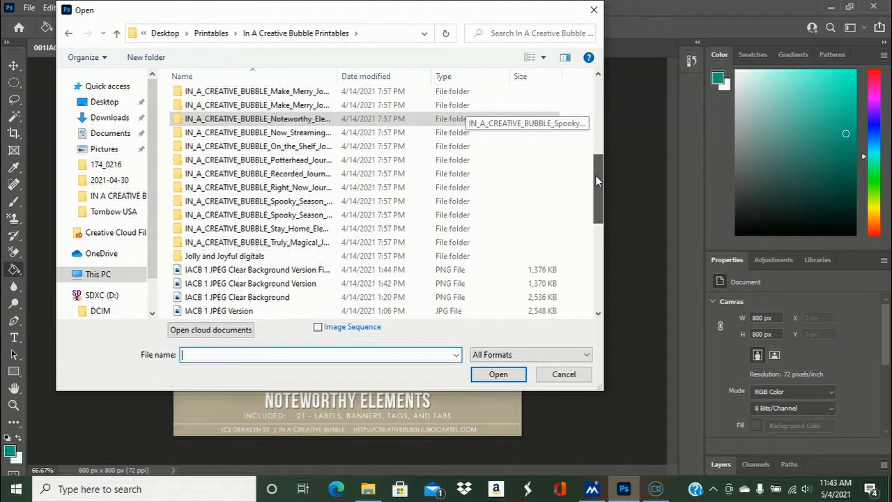
double_click(300, 174)
left_click(314, 102)
double_click(314, 103)
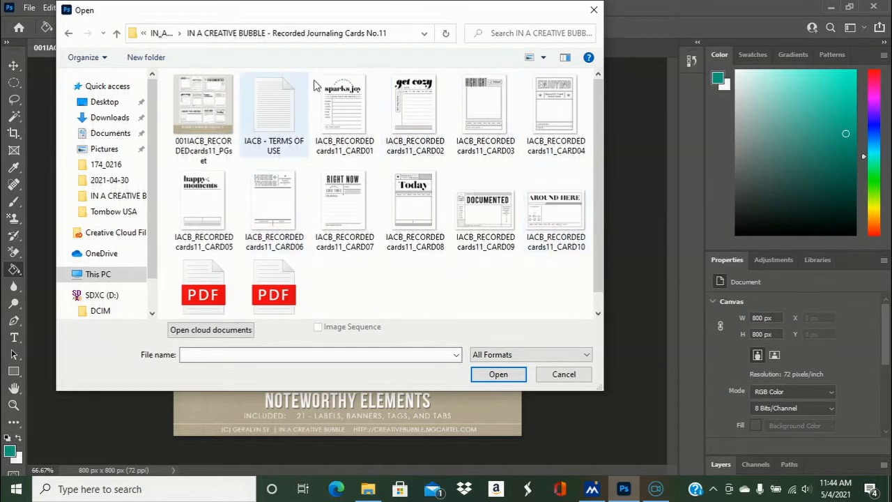
- Return to the In A Creative Bubble Printables folder and look through the cards in its On the Shelf Journaling Cards subfolder
left_click(165, 34)
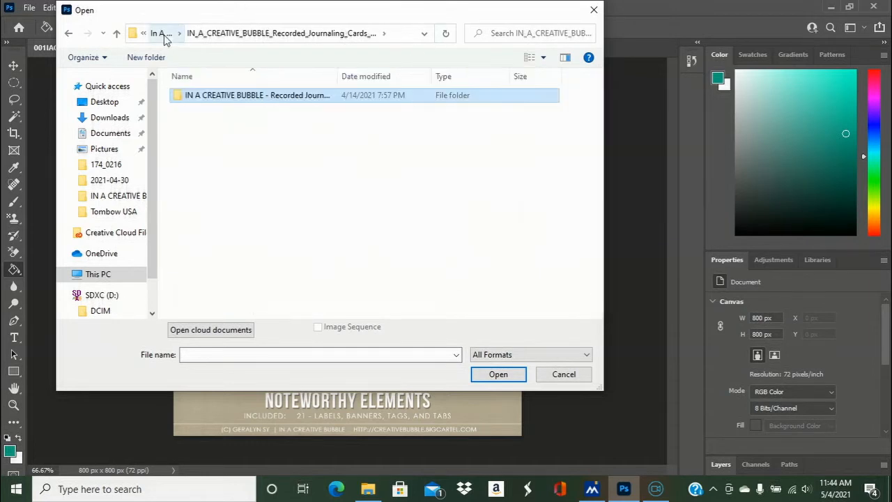
left_click(165, 35)
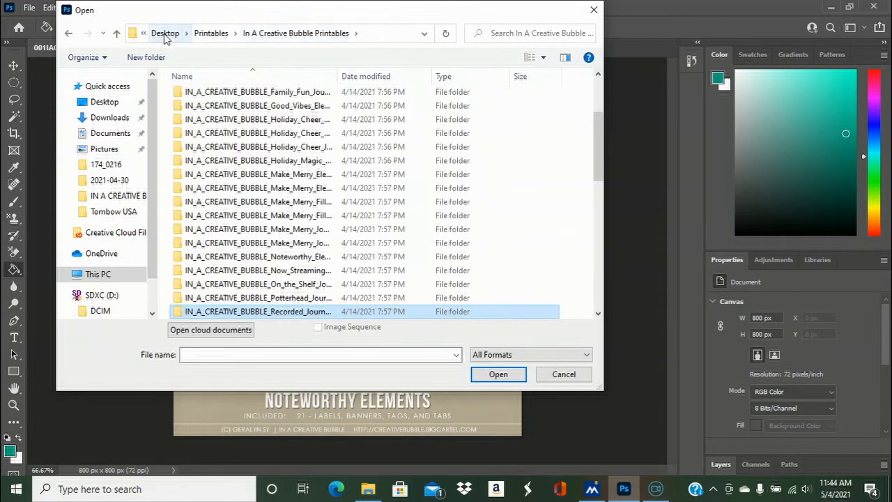
double_click(287, 284)
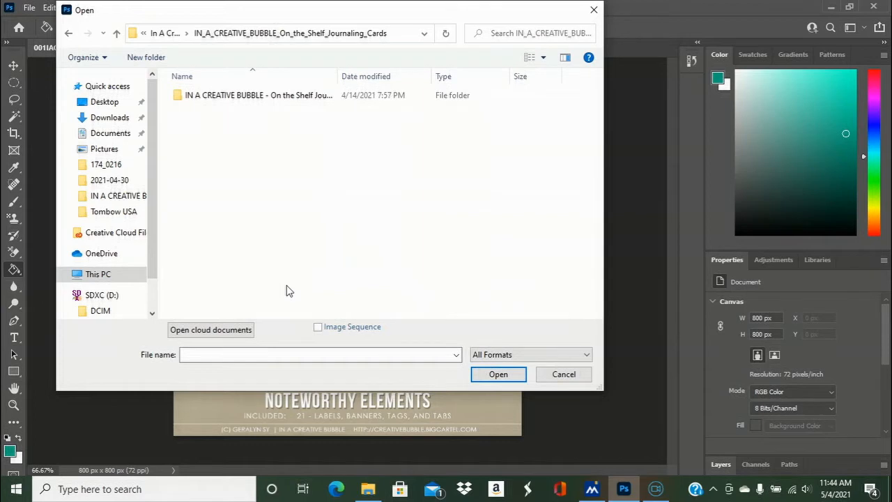
double_click(306, 97)
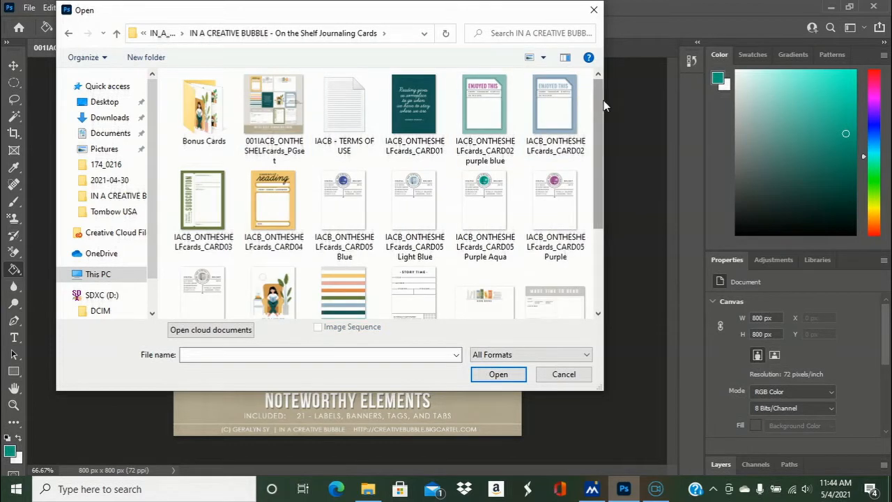
left_click_drag(598, 105, 603, 134)
mouse_move(602, 151)
left_mouse_down()
mouse_move(604, 202)
mouse_move(600, 136)
left_mouse_up()
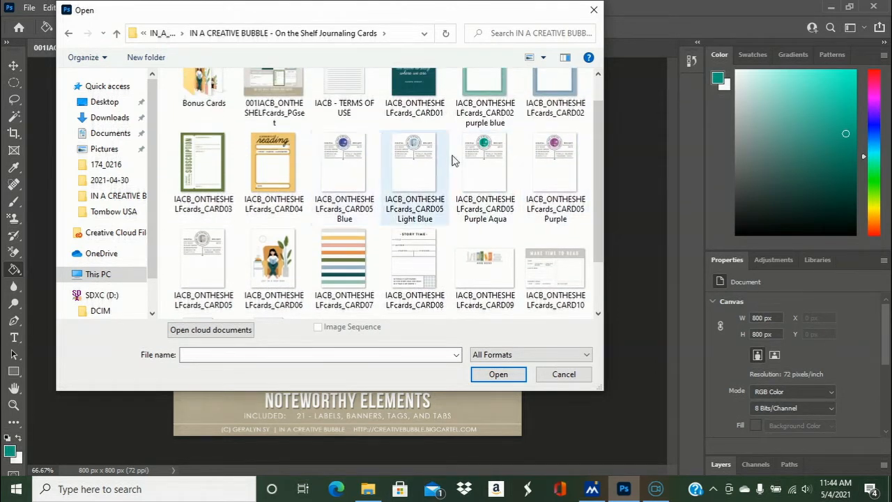
- Enlarge the folder's thumbnails and examine the On the Shelf cards from the CARD02 and CARD05 color variations down to CARD08
right_click(456, 313)
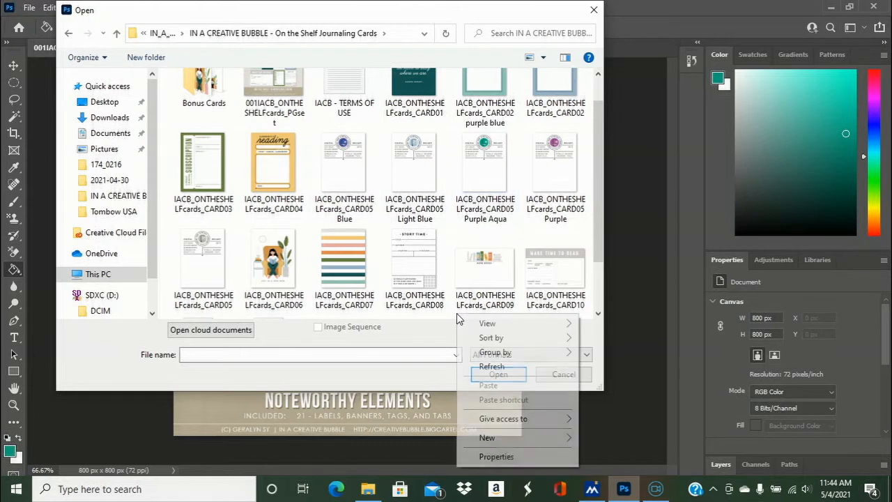
mouse_move(524, 326)
left_click(593, 330)
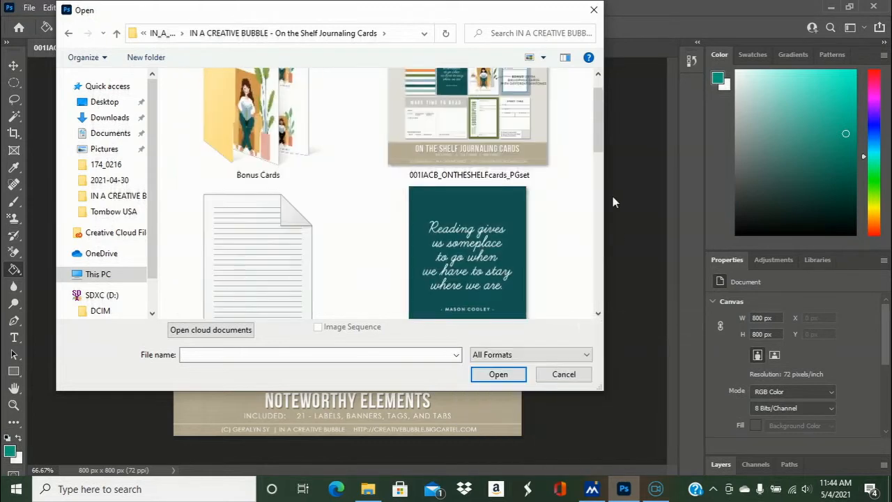
scroll(603, 202, "down", 5)
scroll(603, 202, "up", 3)
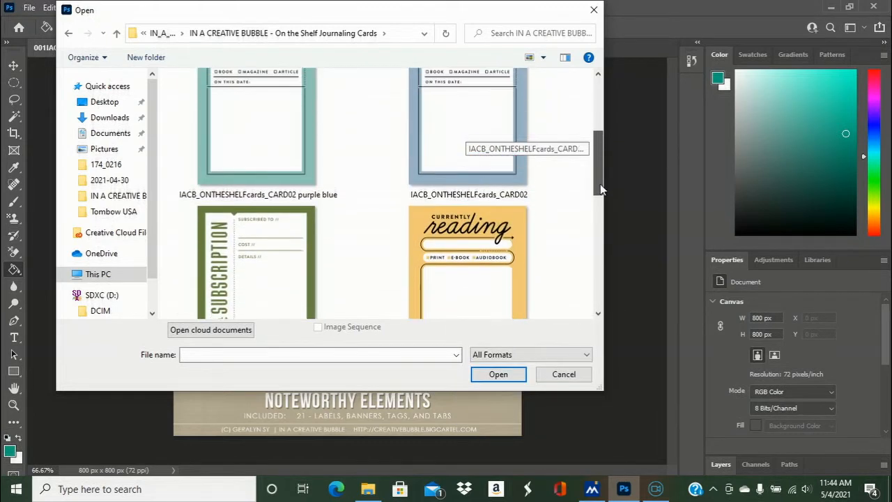
left_click_drag(598, 180, 599, 233)
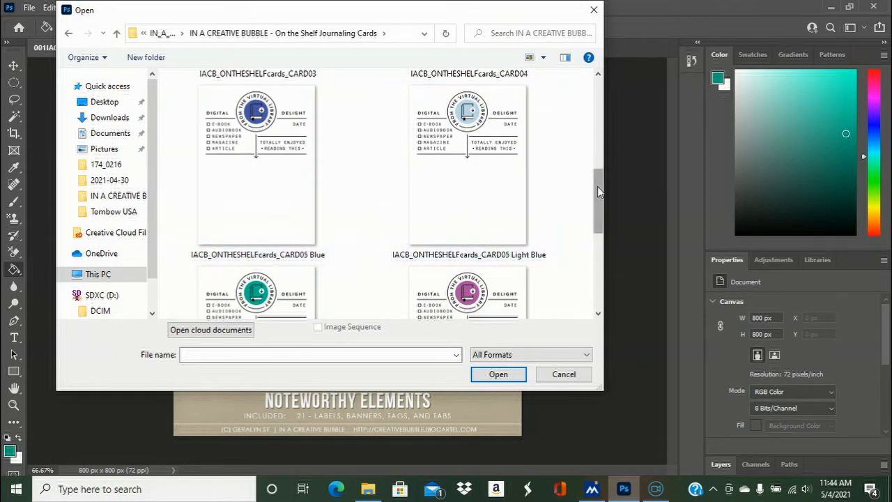
left_click_drag(598, 187, 604, 234)
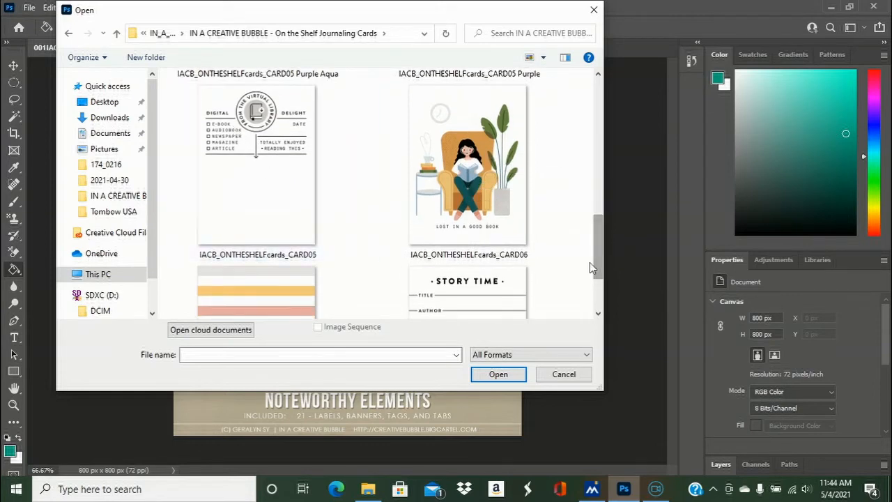
left_click_drag(600, 265, 604, 289)
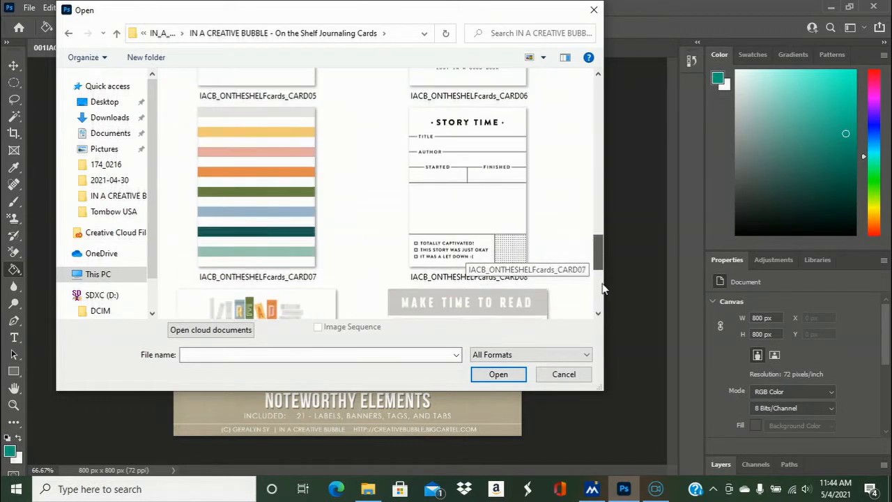
- Open IACB_STREAMINGcards_CARD07.png from the Now Streaming Journaling Cards folder
left_click(163, 32)
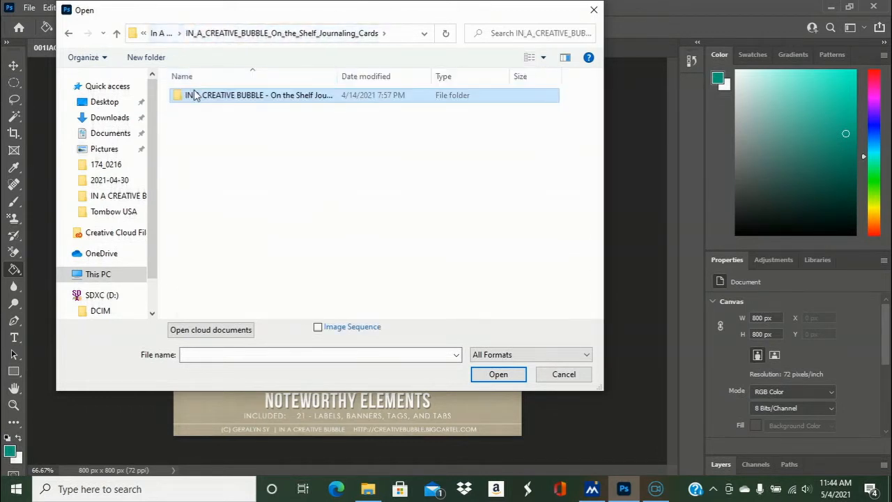
left_click(164, 34)
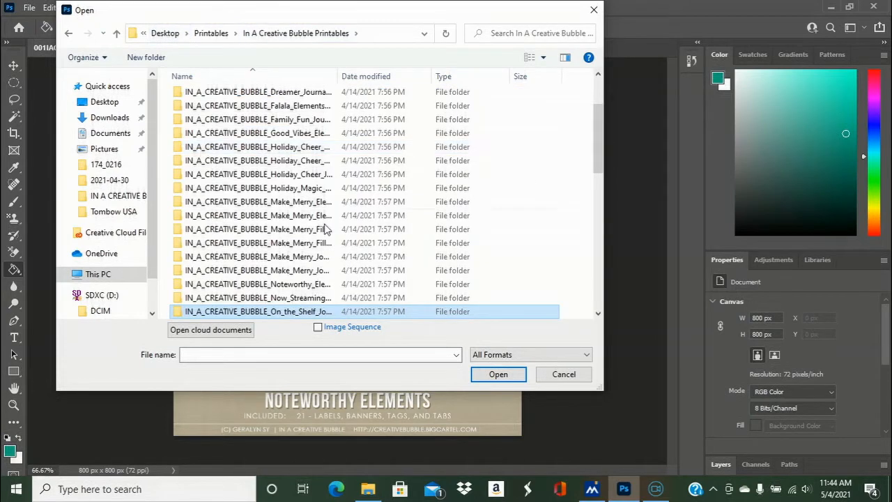
double_click(332, 298)
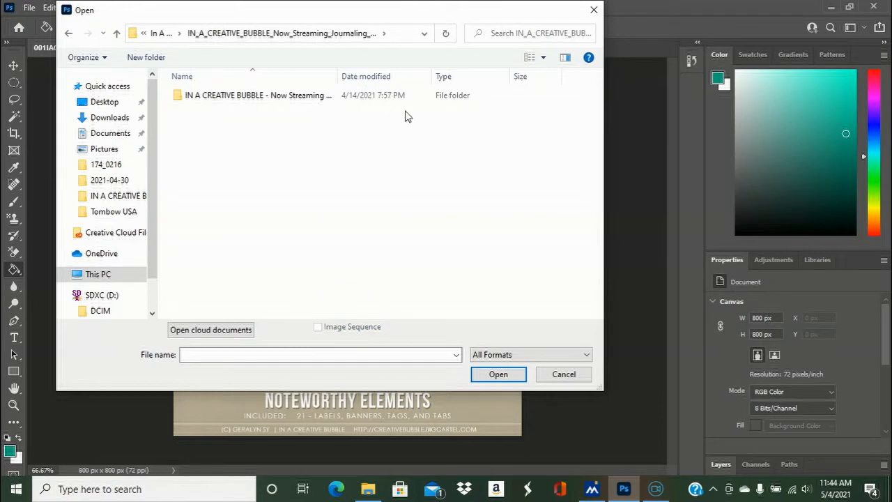
double_click(358, 99)
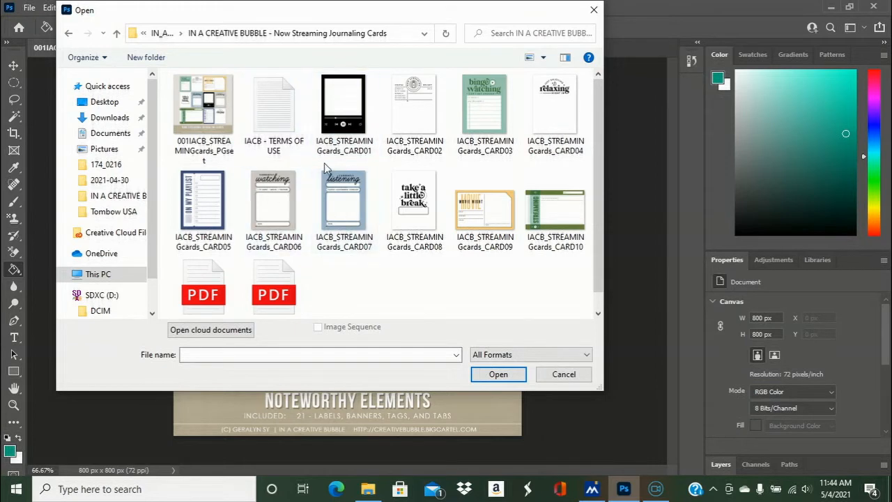
double_click(331, 207)
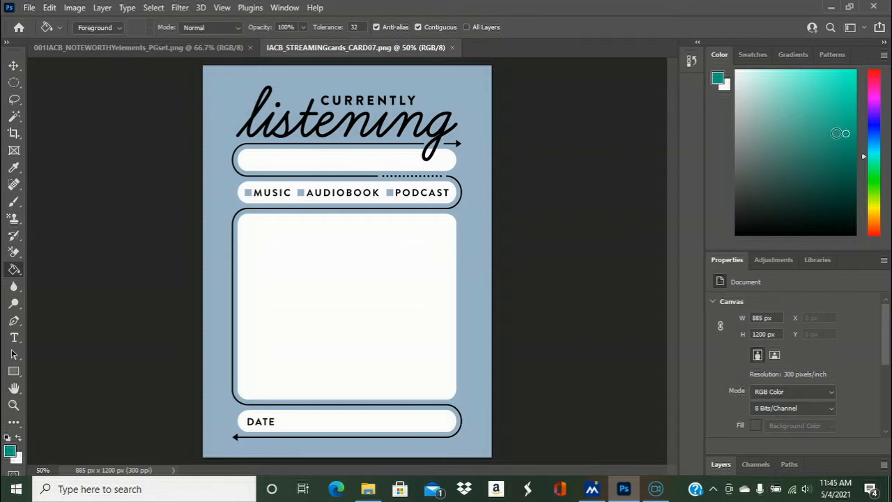
- Fill the card's blue background and the enclosed gaps inside the "listening" lettering with the teal foreground color
left_click(241, 99)
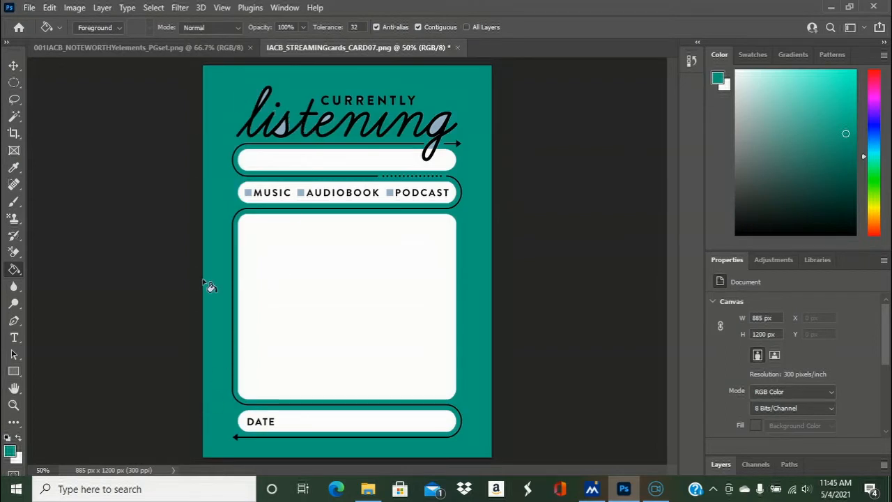
left_click(39, 471)
type("10")
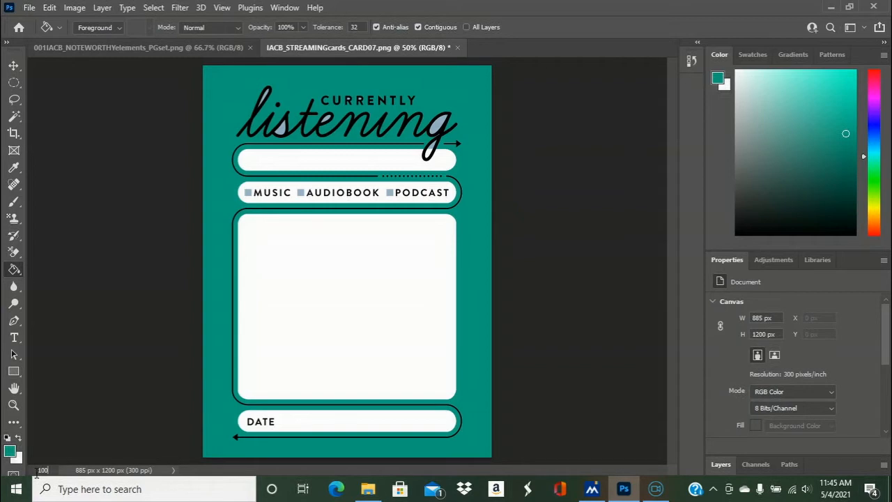
key("Return")
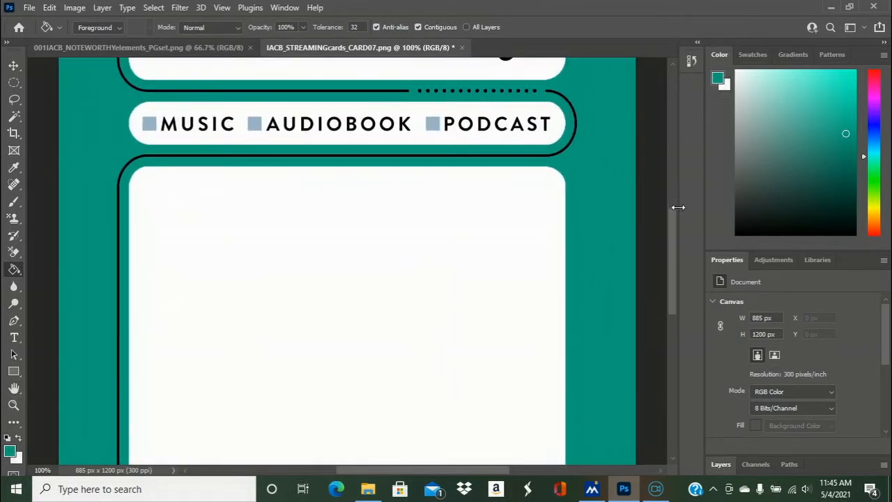
scroll(671, 173, "up", 5)
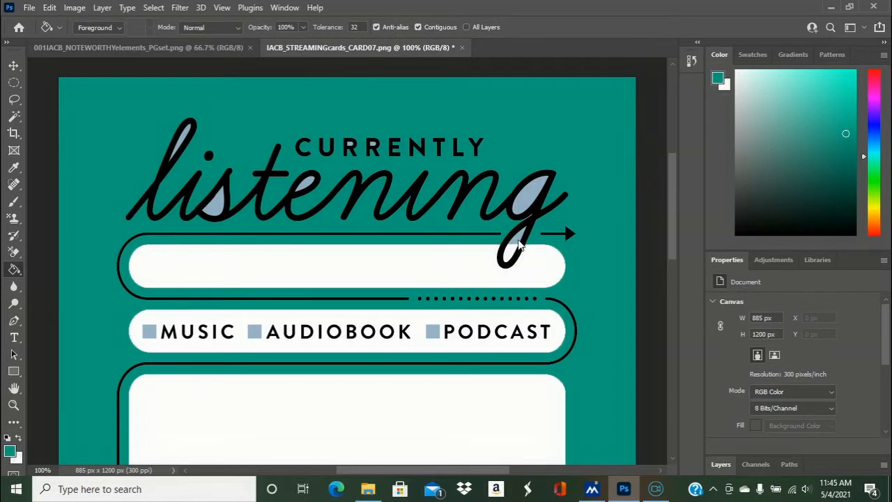
left_click(538, 197)
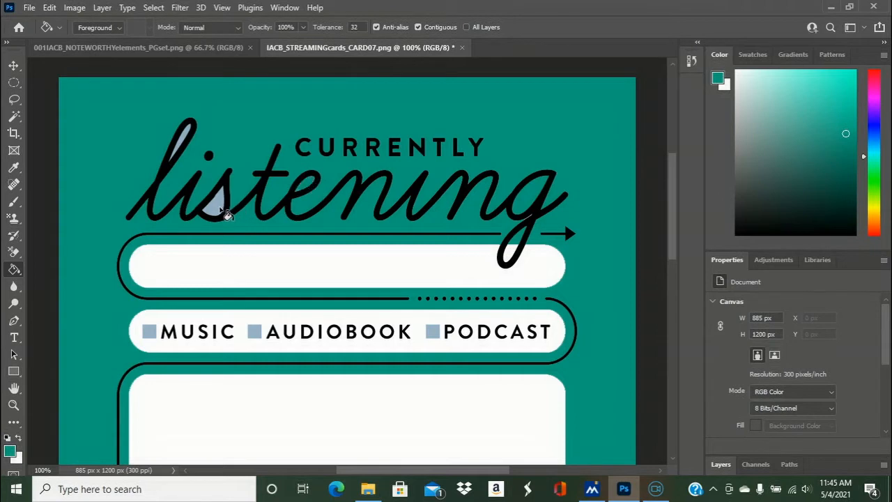
left_click(213, 205)
left_click(188, 137)
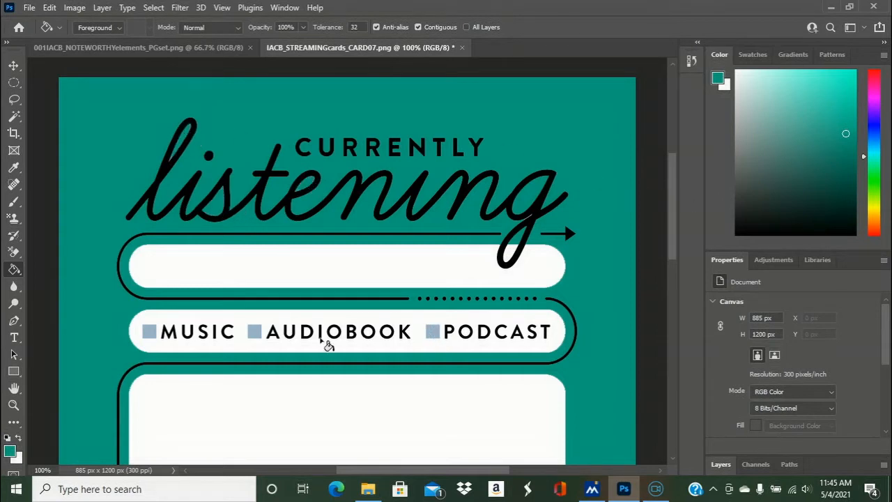
- Browse the files to open in the Good Vibes Elements folder, look through its badge images, and cancel without opening any
left_click(30, 8)
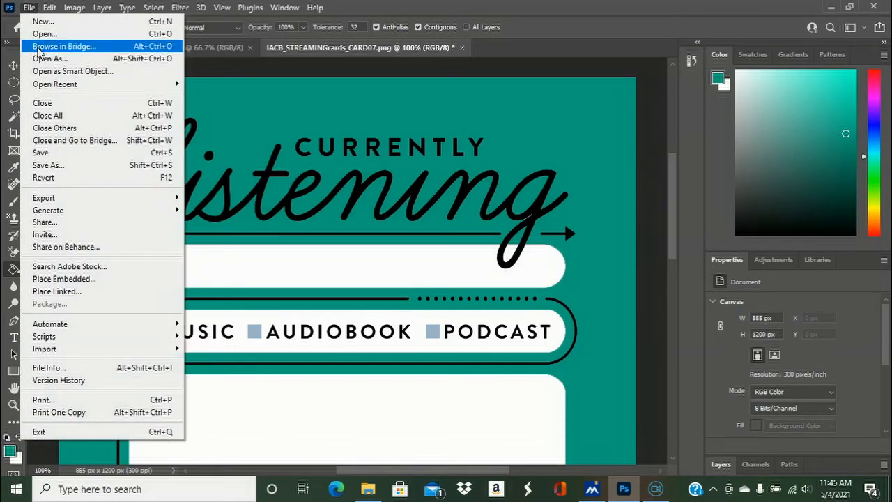
left_click(43, 34)
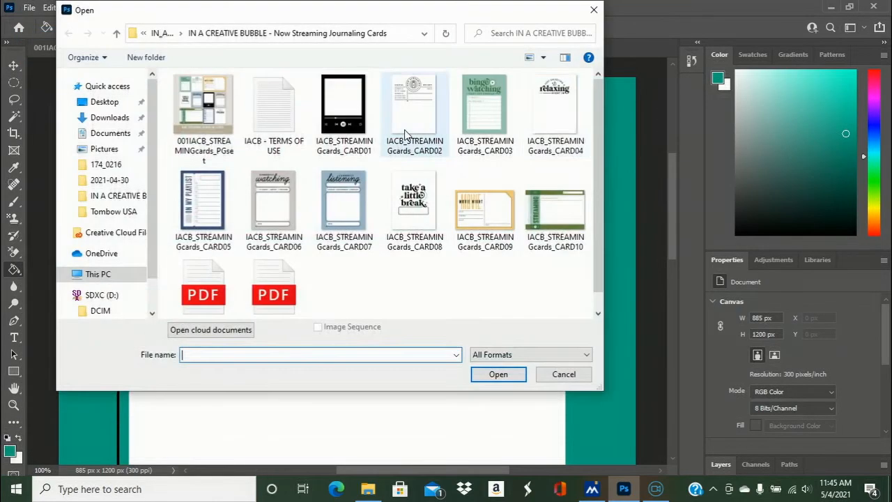
left_click(143, 33)
left_click(159, 33)
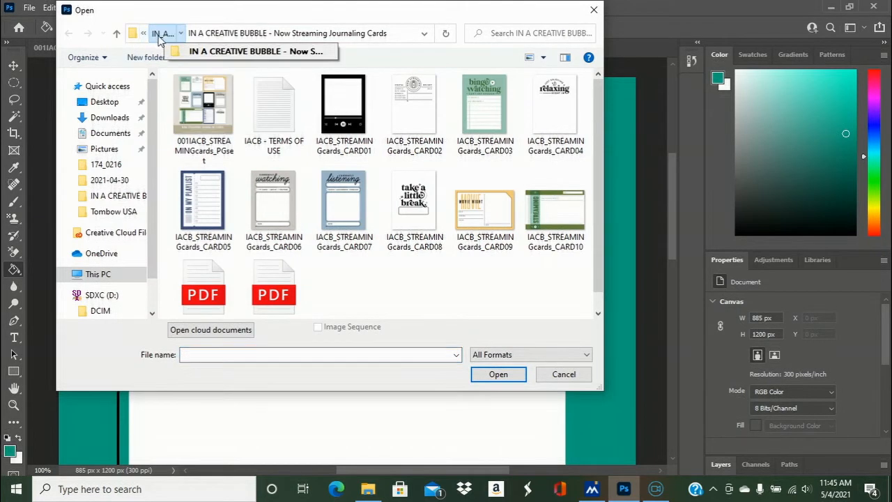
left_click(161, 34)
left_click(161, 33)
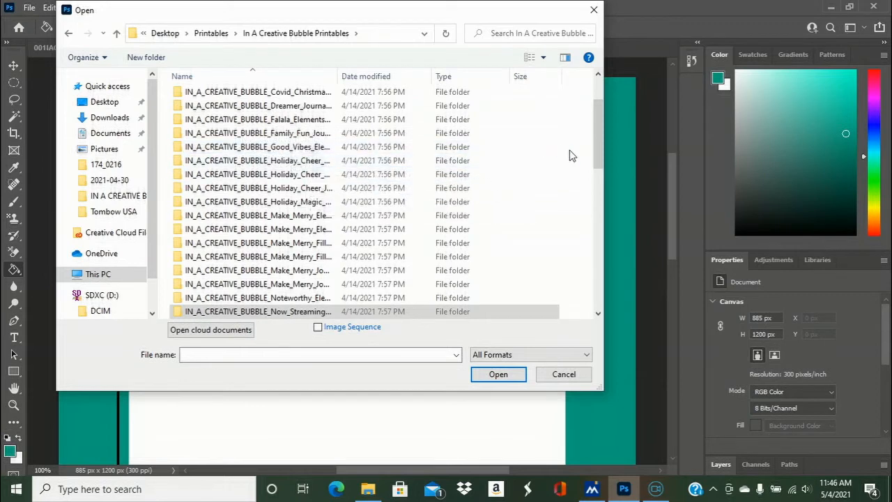
left_click_drag(599, 145, 598, 127)
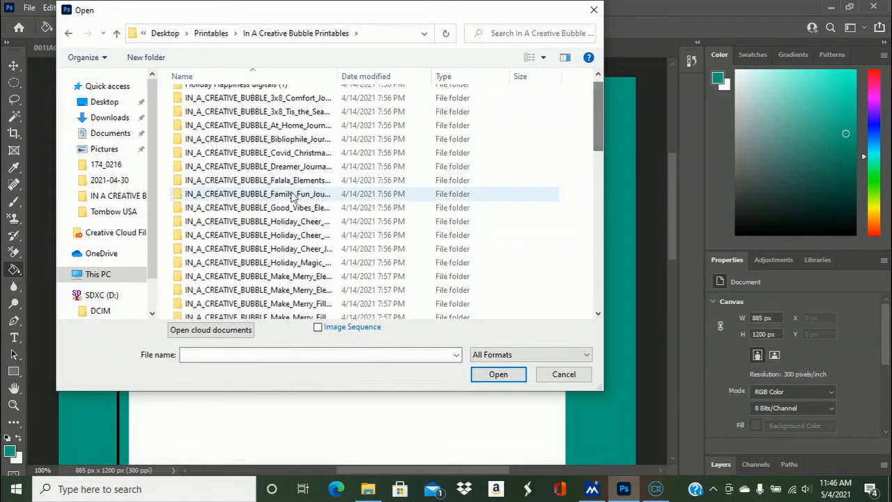
double_click(281, 209)
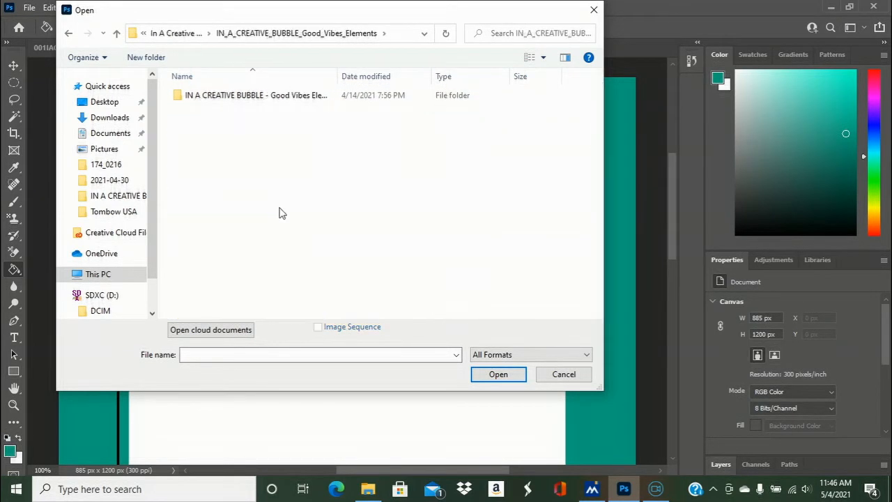
left_click(296, 97)
double_click(293, 98)
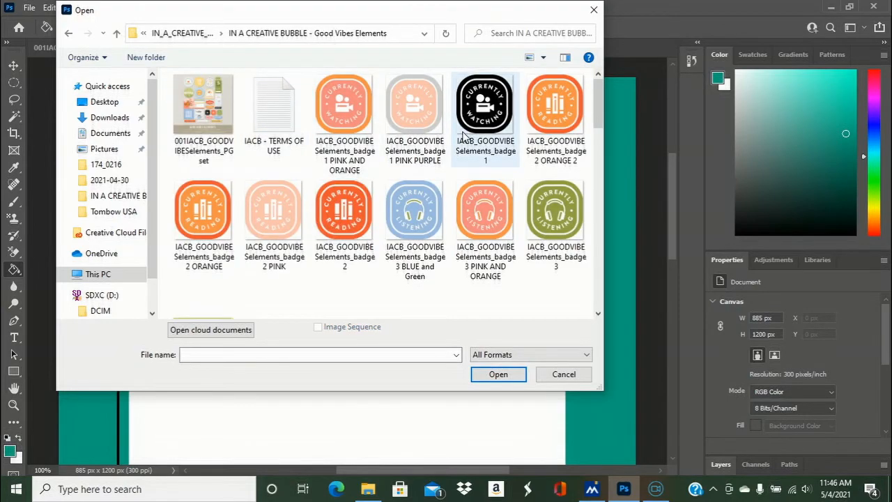
mouse_move(598, 118)
left_mouse_down()
mouse_move(593, 316)
mouse_move(594, 106)
left_mouse_up()
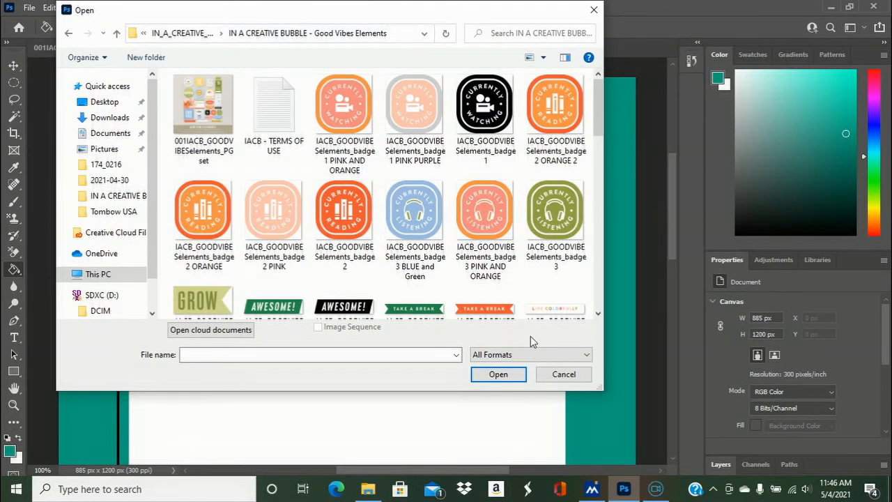
left_click(564, 374)
left_click(28, 8)
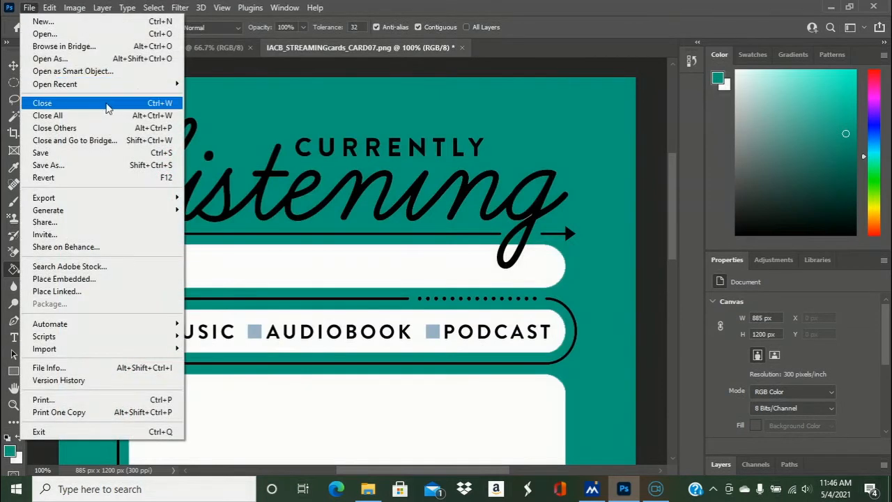
mouse_move(161, 89)
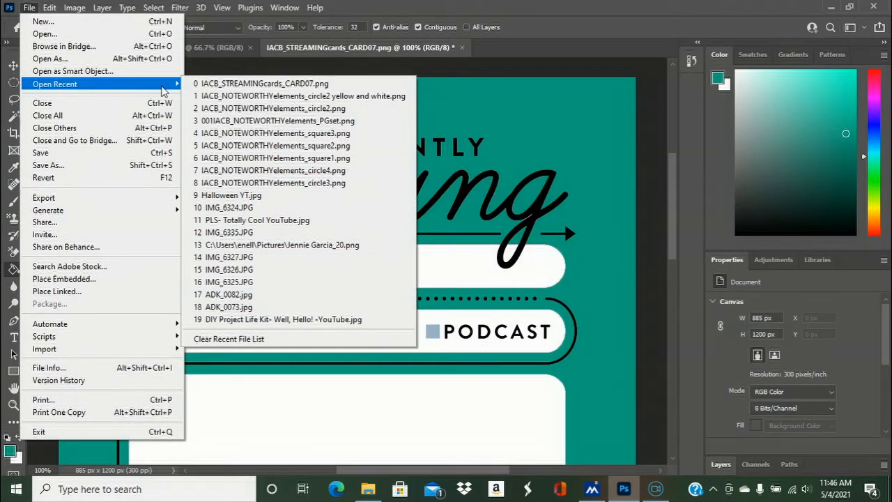
left_click(48, 44)
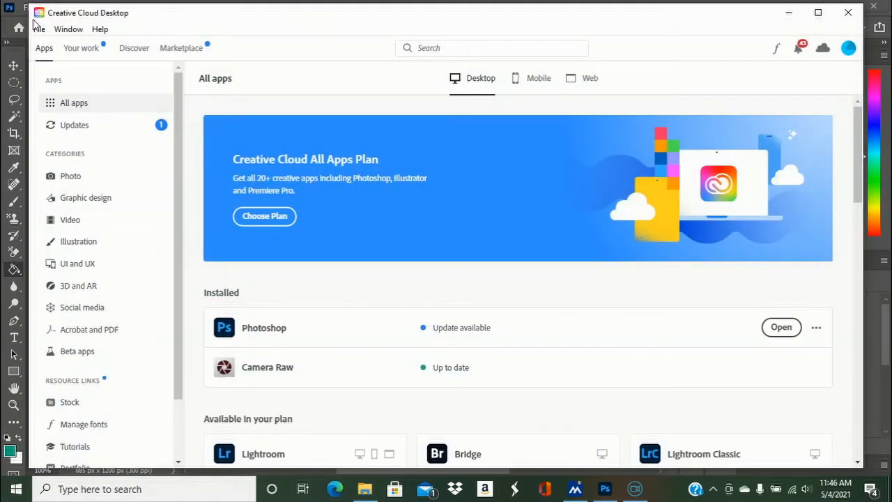
left_click(848, 12)
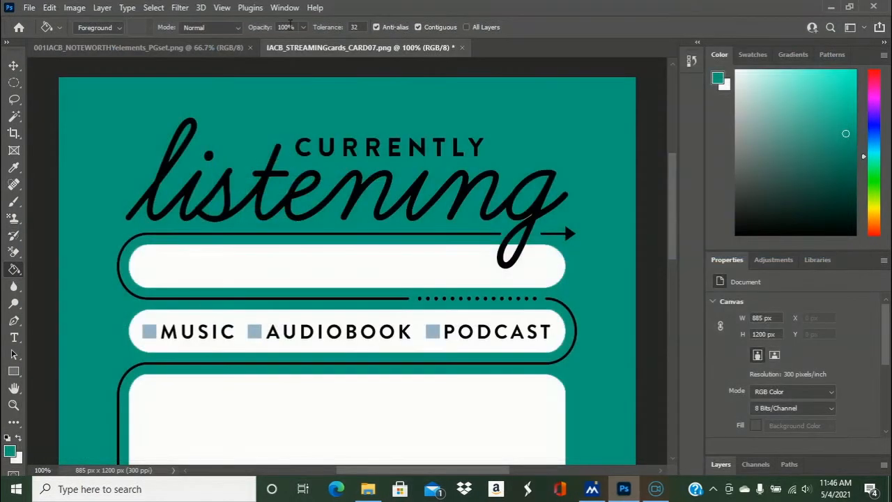
- Open IACB_NOTEWORTHYelements_square1 multicolor.png from the Noteworthy Elements folder
left_click(29, 7)
left_click(41, 34)
left_click(160, 34)
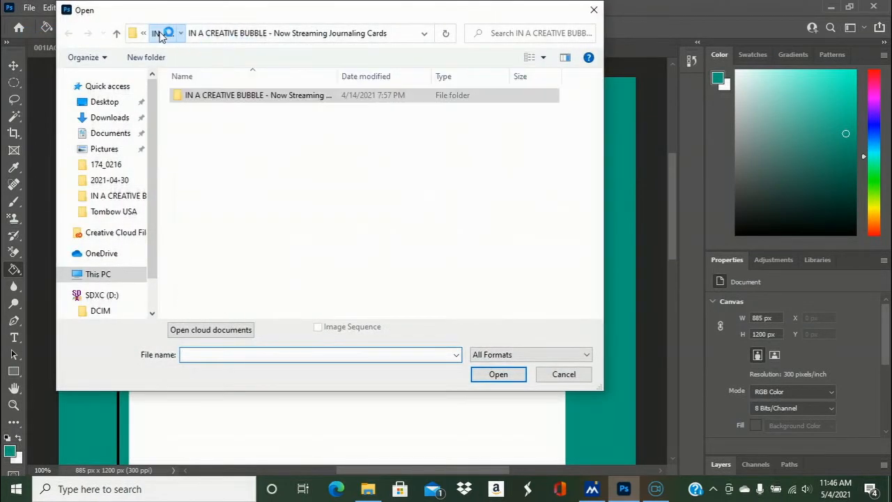
left_click(160, 34)
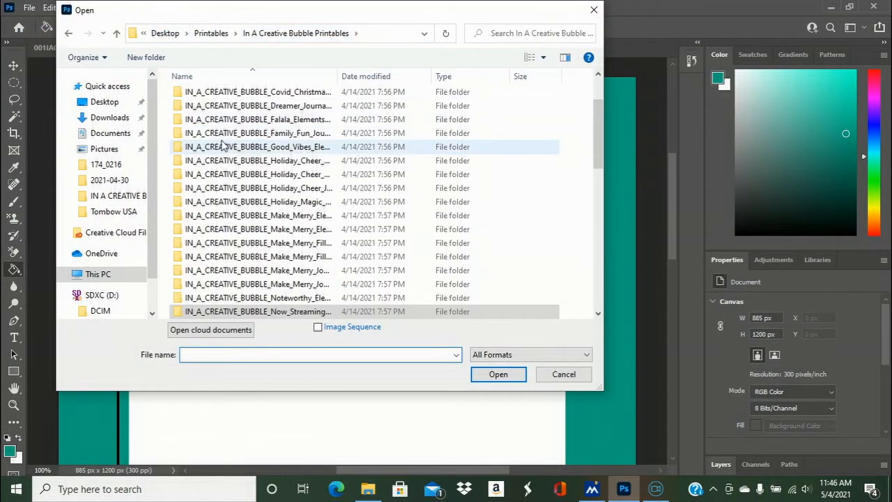
double_click(307, 298)
double_click(255, 95)
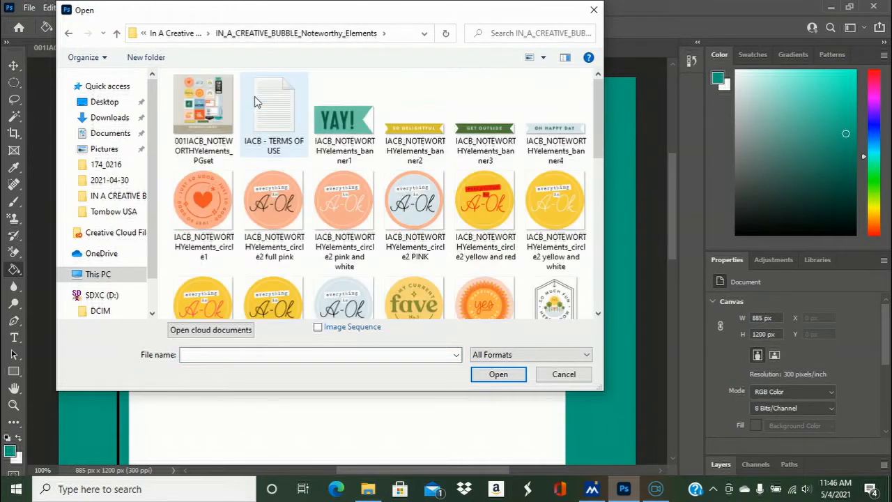
left_click_drag(597, 108, 598, 191)
double_click(342, 181)
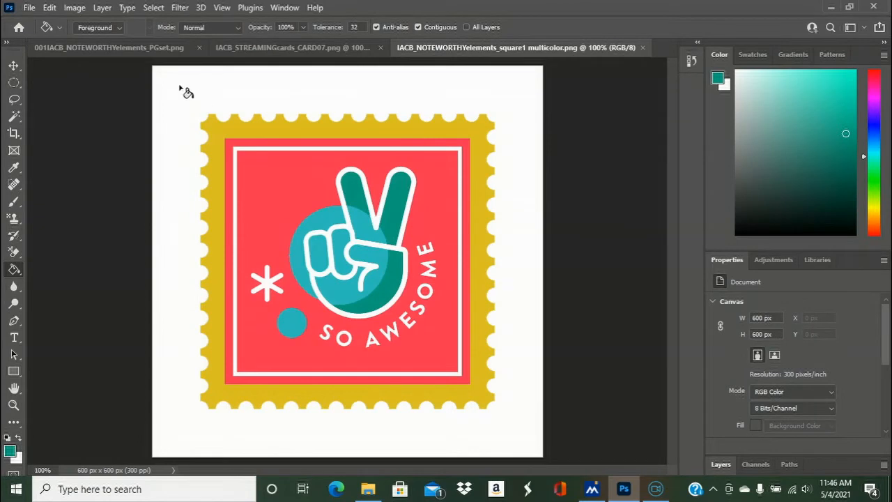
- Sample the stamp border's golden yellow and fill the card's Music, Audiobook and Podcast checkboxes with it
left_click(14, 168)
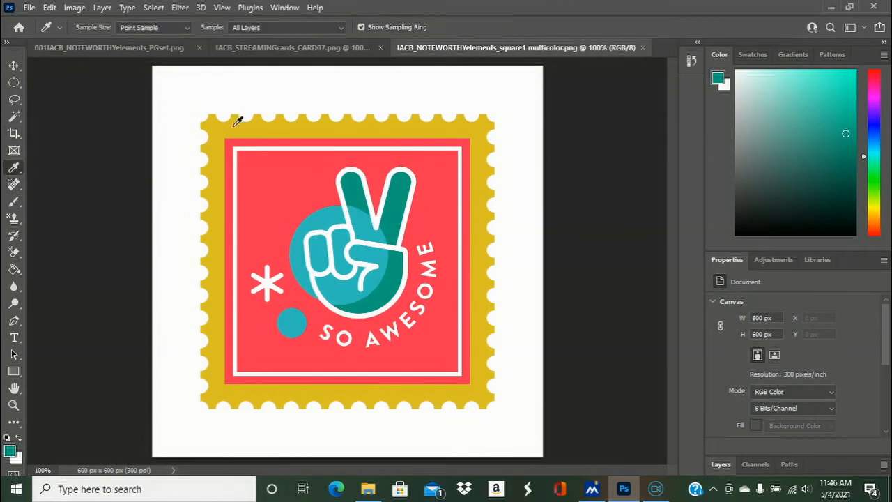
left_click(236, 124)
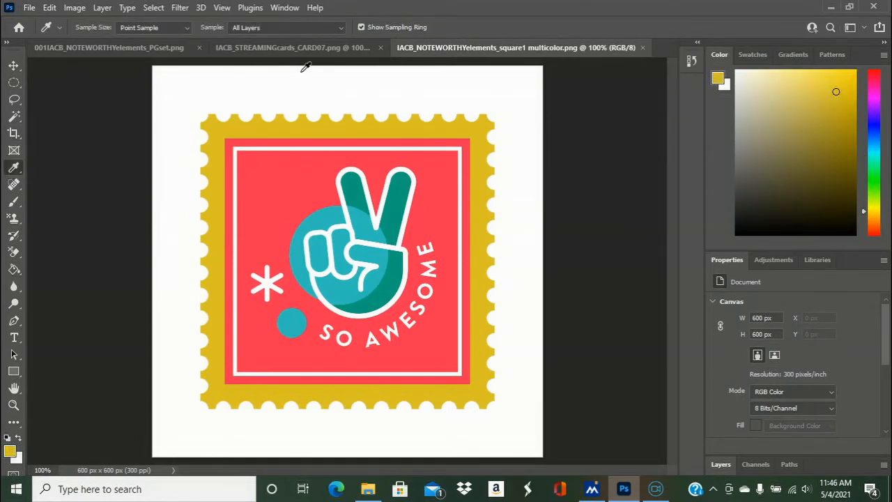
left_click(277, 50)
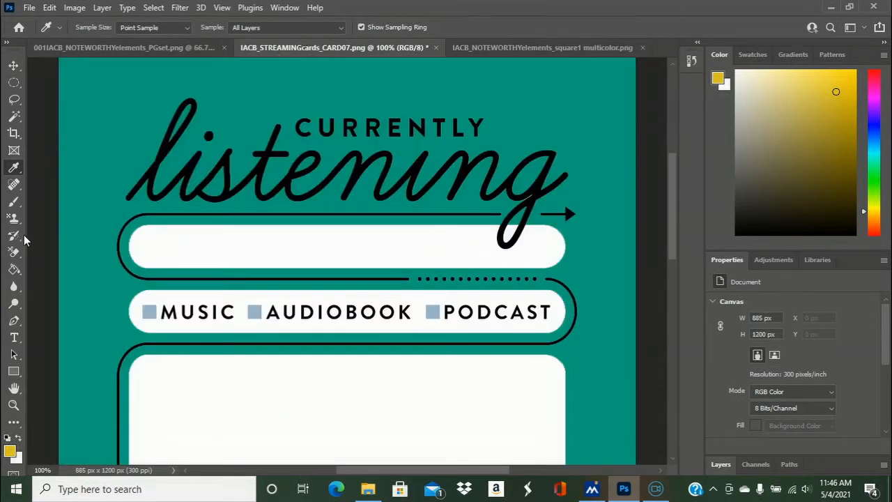
left_click(14, 270)
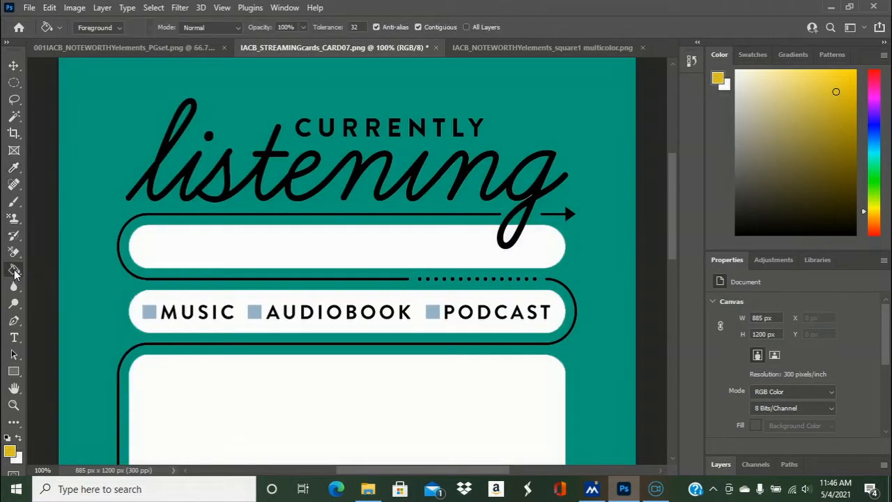
left_click(150, 314)
left_click(255, 313)
left_click(434, 312)
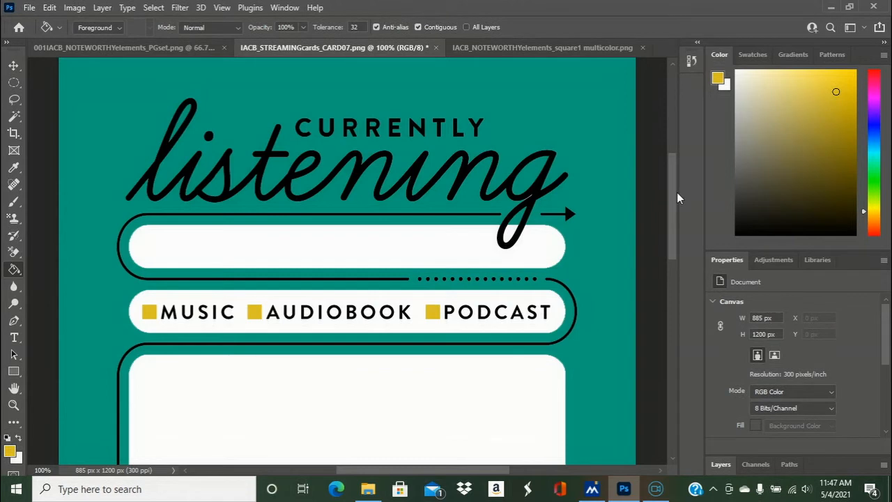
- Start saving the recolored listening card under a new PNG file name based on IACB_STREAMINGcards_CARD07
left_click_drag(673, 198, 672, 243)
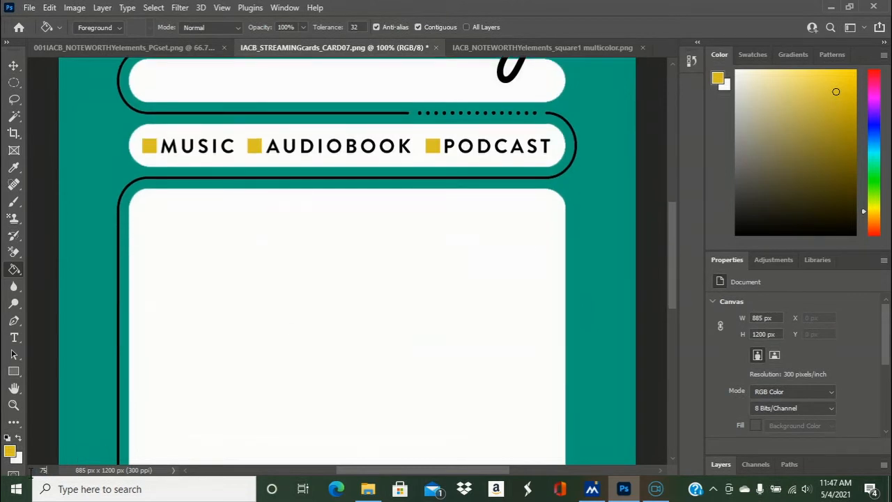
key("Return")
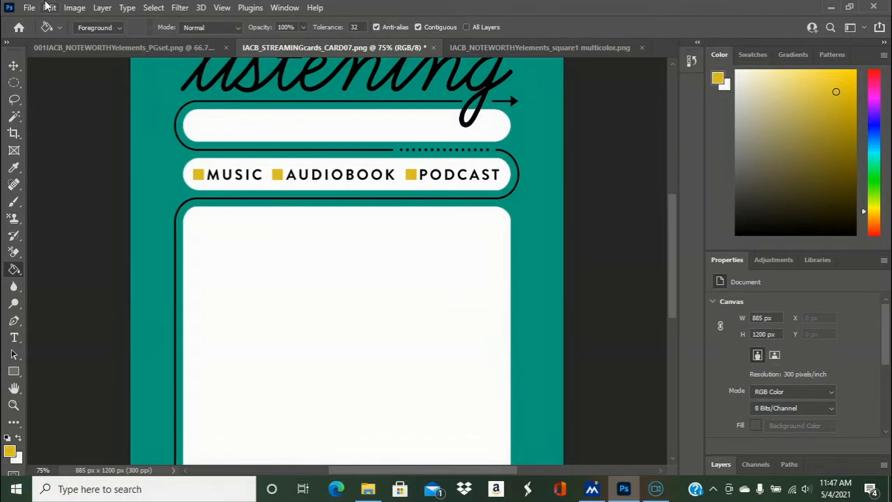
left_click(29, 7)
left_click(55, 168)
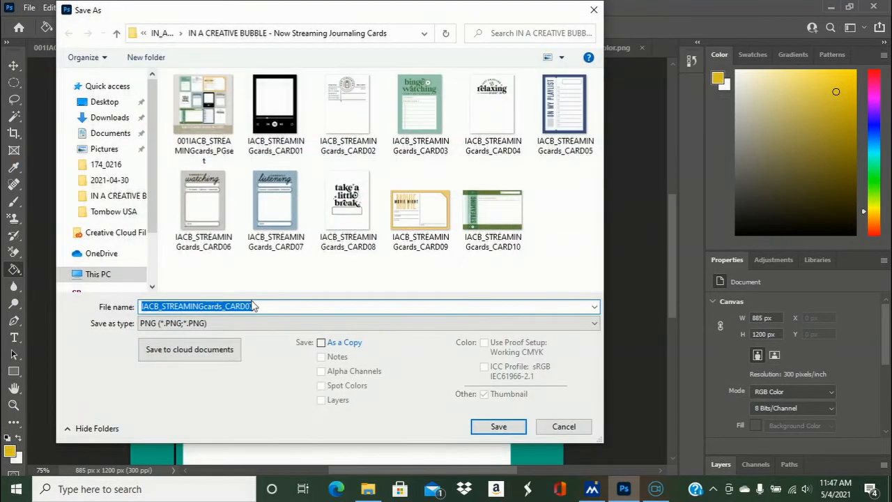
left_click(264, 306)
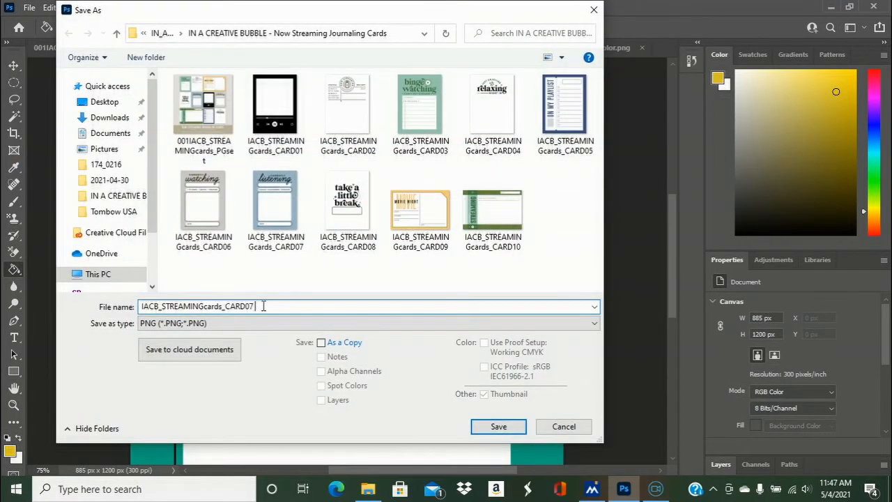
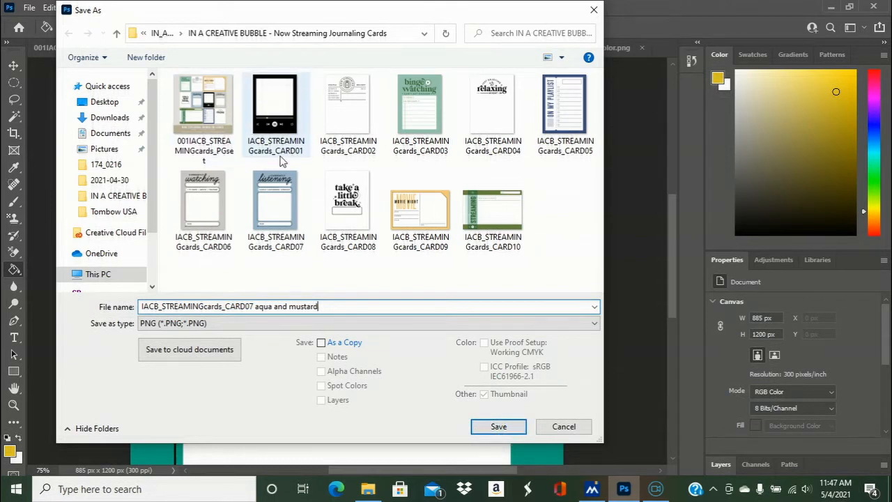
- Save the recolored listening card as the PNG "IACB_STREAMINGcards_CARD07 aqua and mustard" and close it
left_click(499, 428)
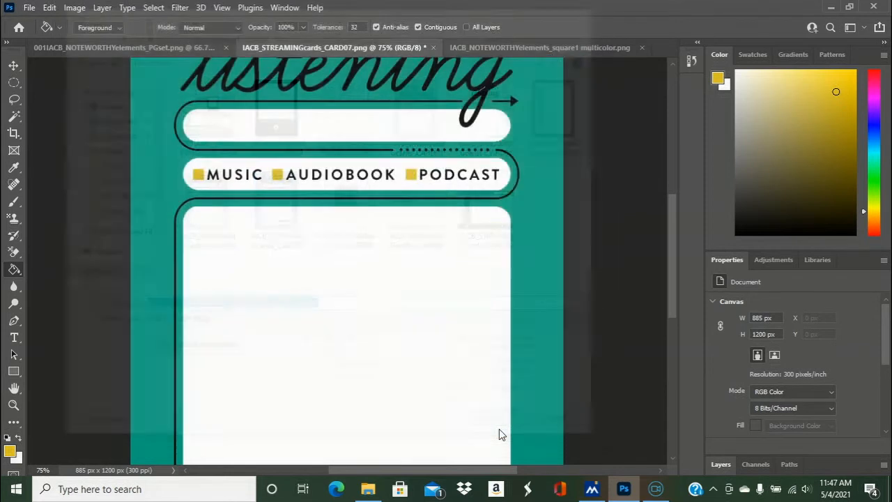
left_click(523, 138)
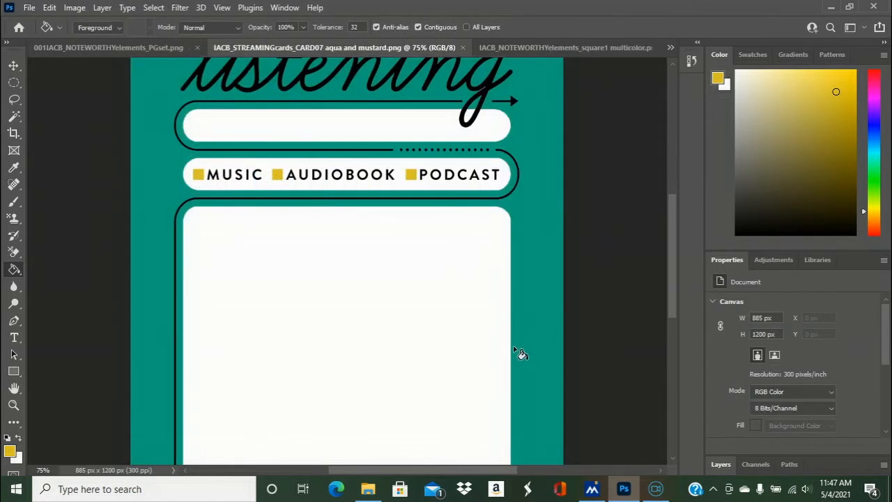
left_click_drag(671, 214, 669, 183)
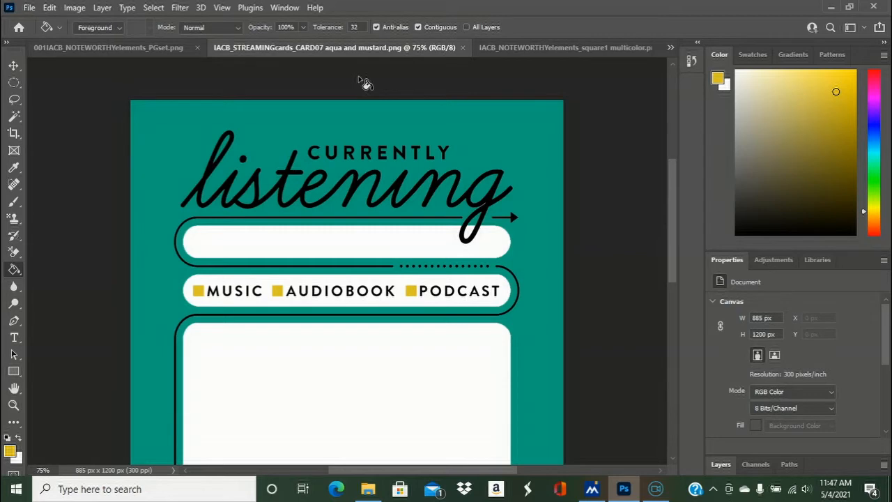
left_click(463, 48)
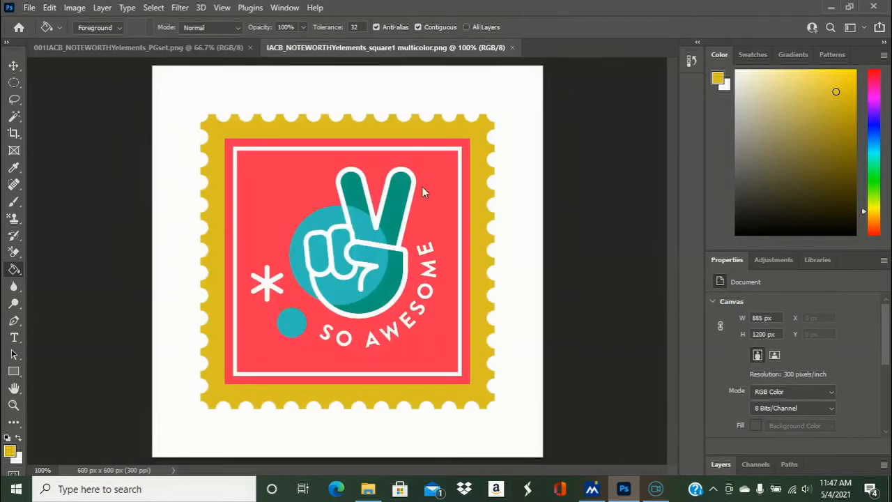
- Open IACB_STREAMINGcards_CARD01.png, the black music player card, from the Now Streaming Journaling Cards folder
left_click(203, 50)
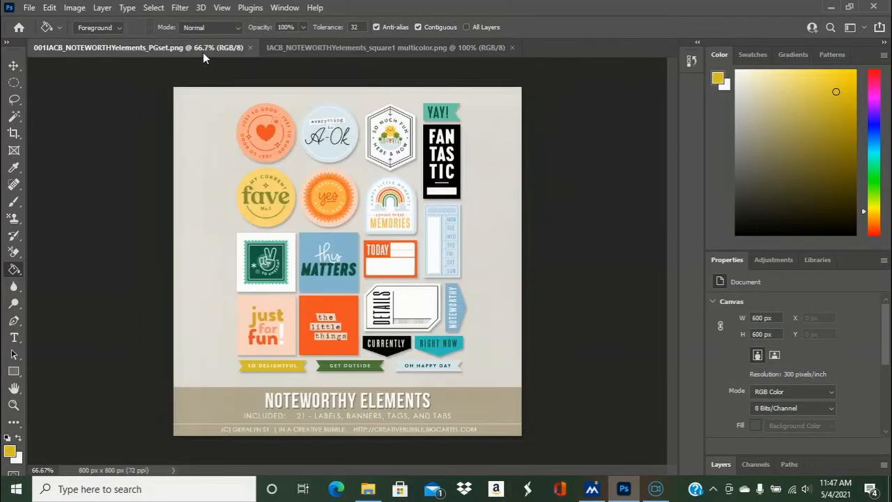
left_click(29, 6)
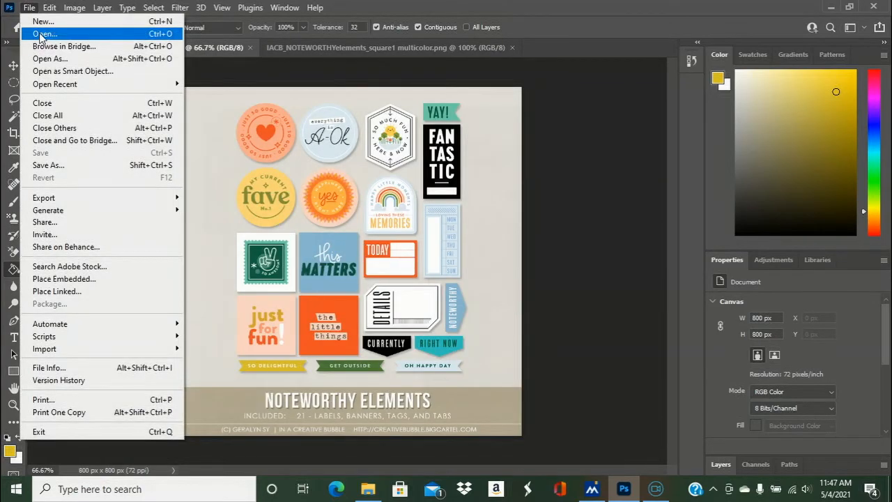
left_click(39, 34)
double_click(349, 108)
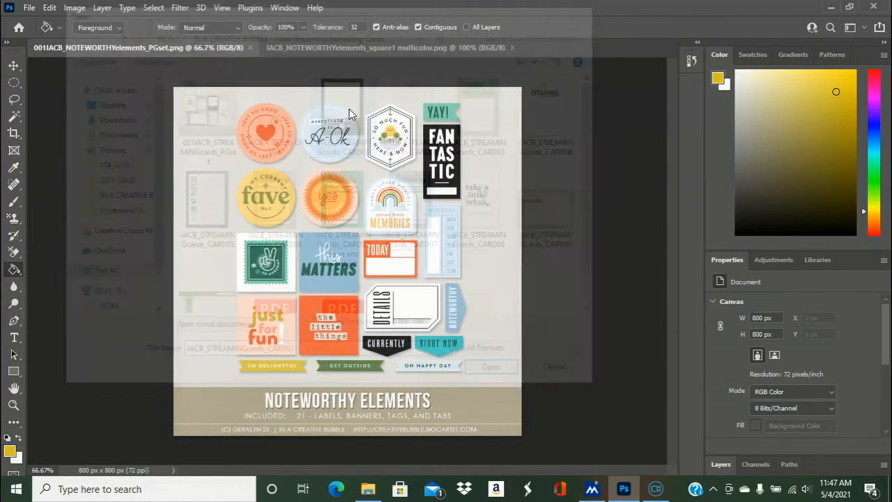
- Sample the stamp border's golden yellow and fill the music player card's black background with it
left_click(387, 47)
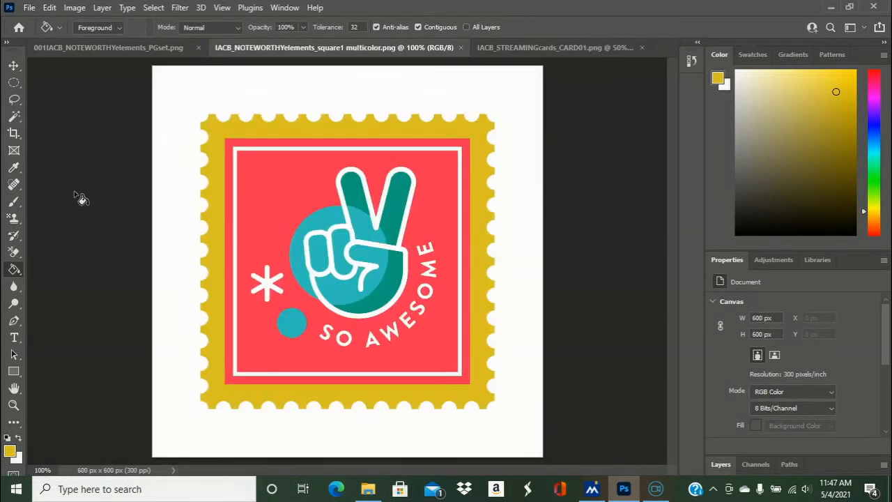
left_click(14, 170)
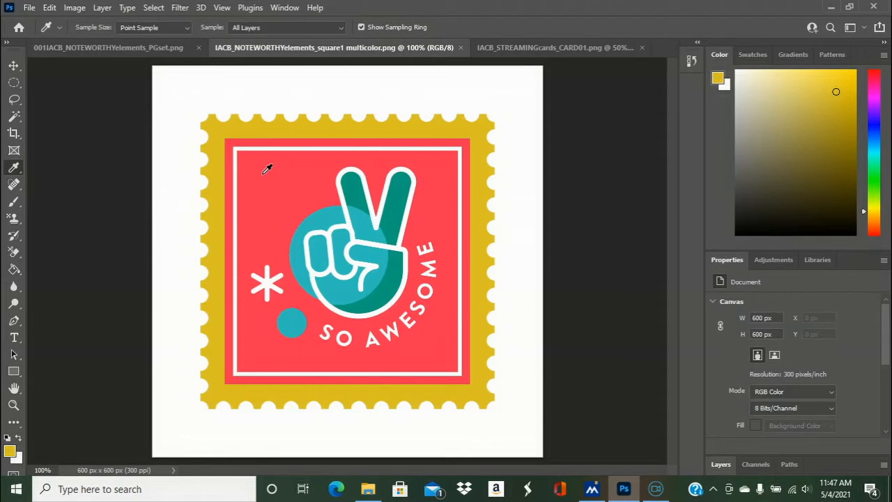
left_click(271, 129)
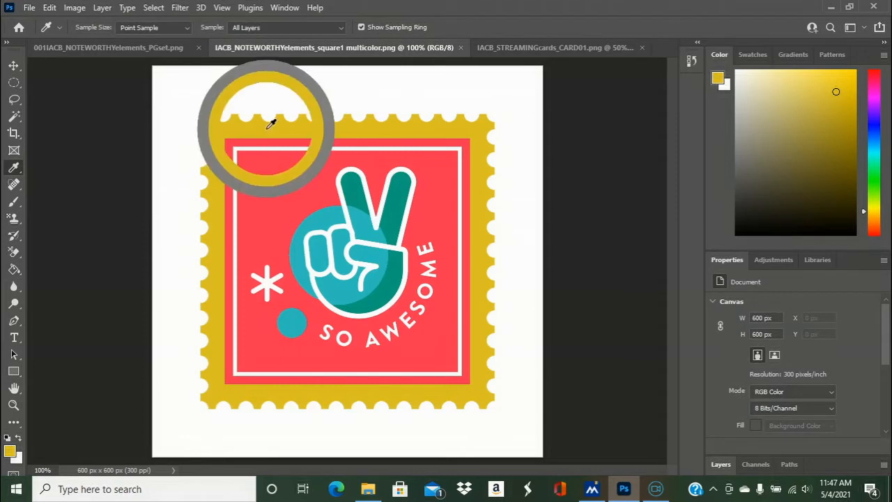
left_click(524, 48)
left_click(14, 270)
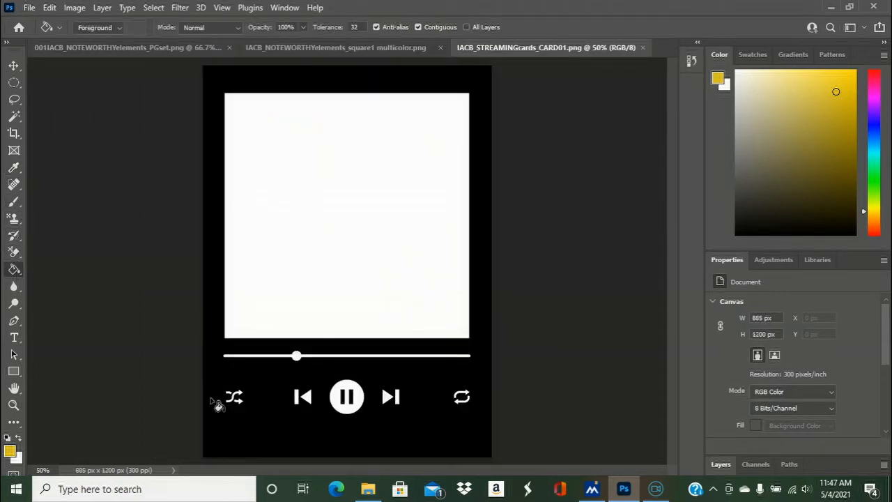
left_click(265, 392)
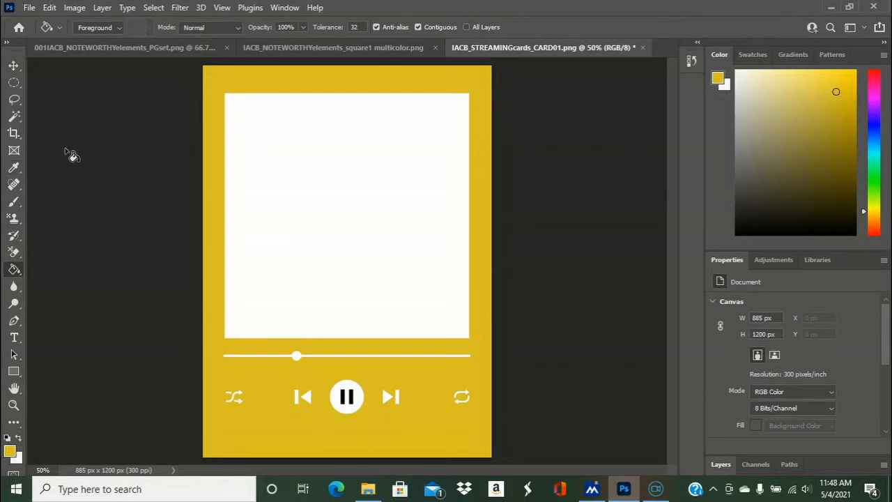
- Save the golden yellow player card as a PNG named "IACB_STREAMINGcards_CARD01 mustard"
left_click(31, 10)
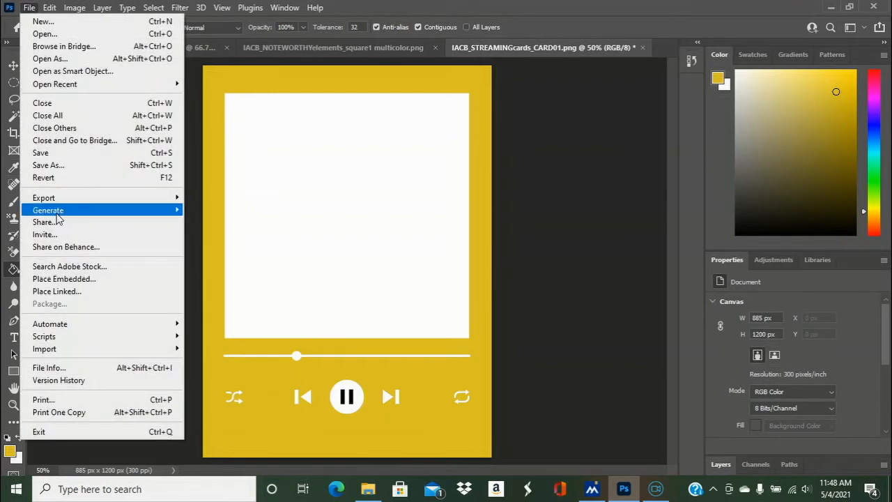
left_click(54, 165)
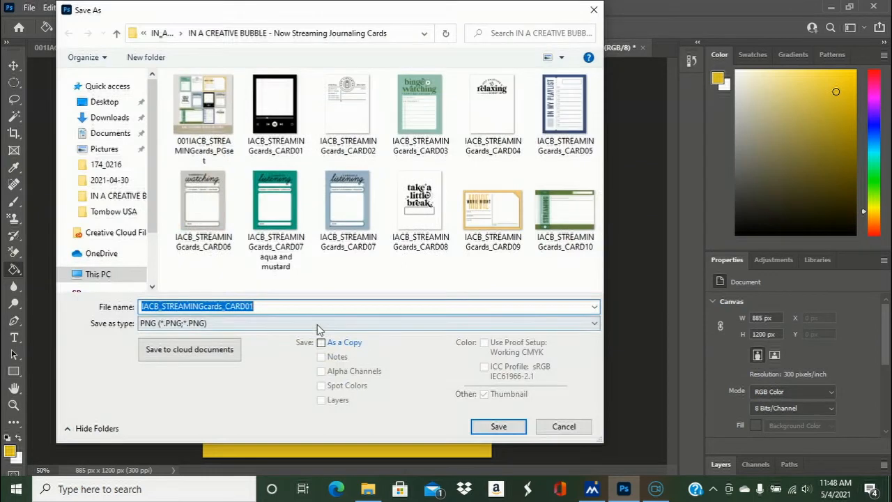
left_click(305, 306)
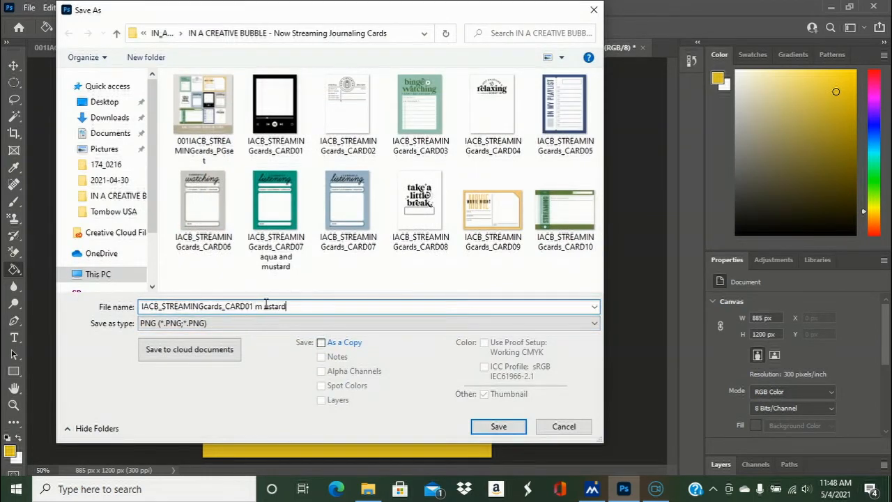
left_click(516, 424)
left_click(519, 138)
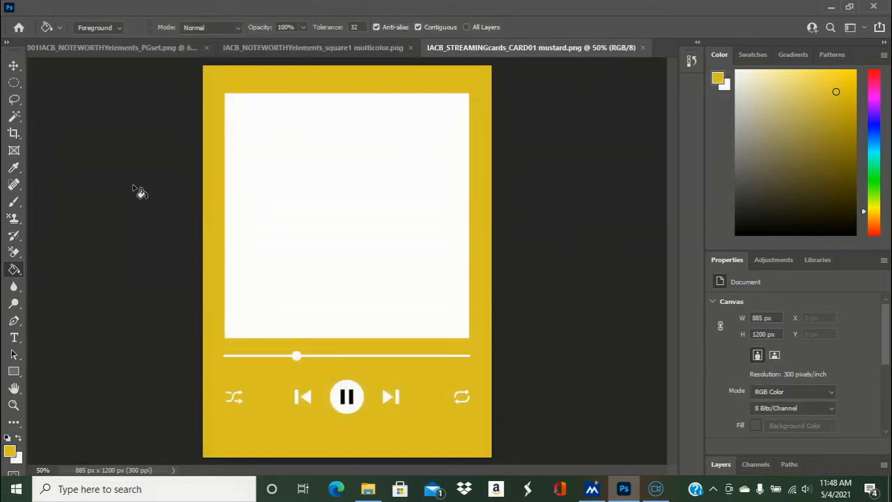
- Undo the golden yellow fill on the player card and invert the card's original black and white colors
key("ctrl+z")
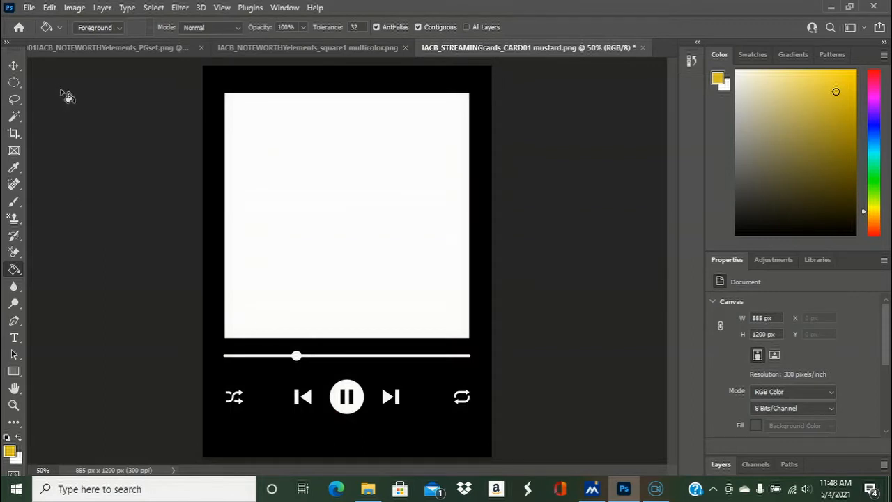
left_click(74, 8)
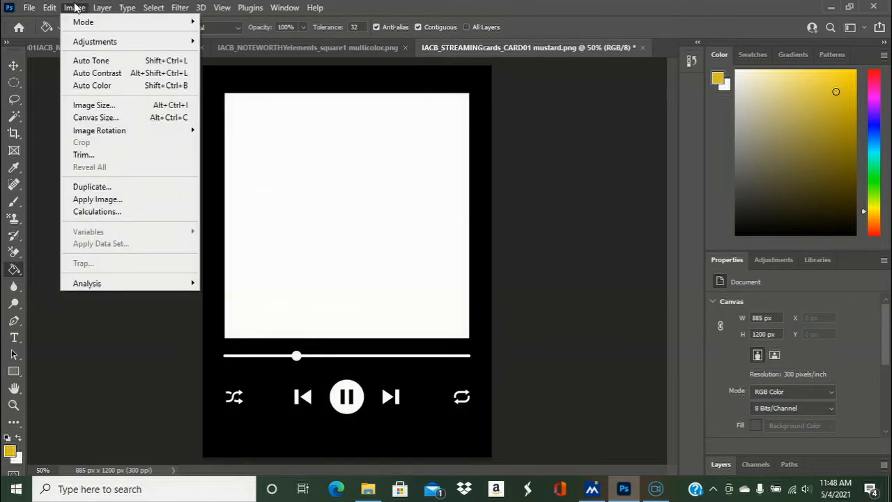
mouse_move(88, 45)
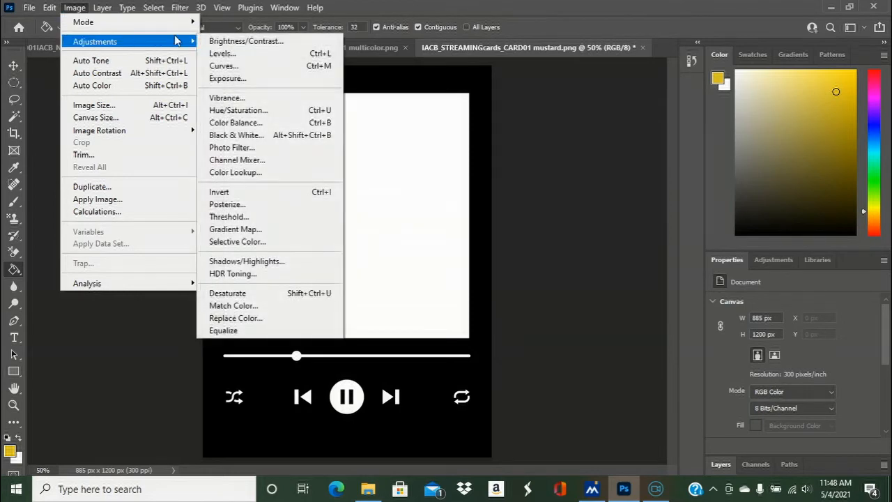
mouse_move(189, 46)
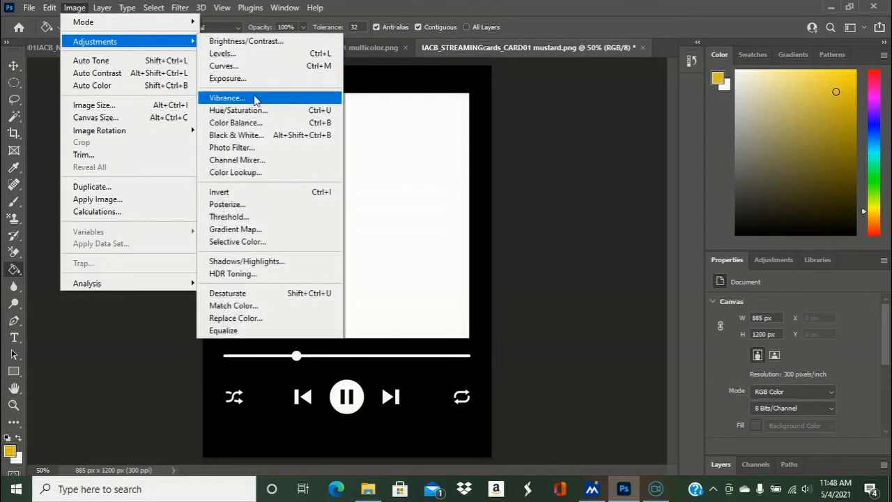
left_click(240, 193)
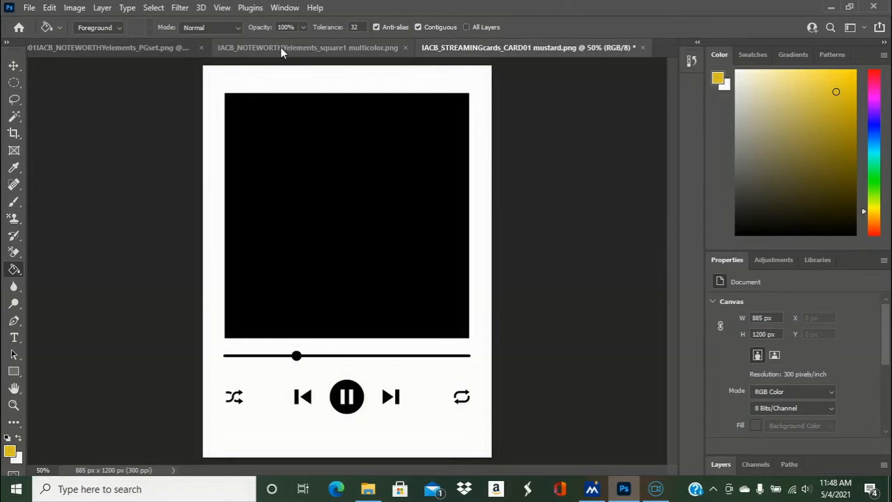
- Save the inverted player card as a PNG named "IACB_STREAMINGcards_CARD01 opposite"
left_click(28, 8)
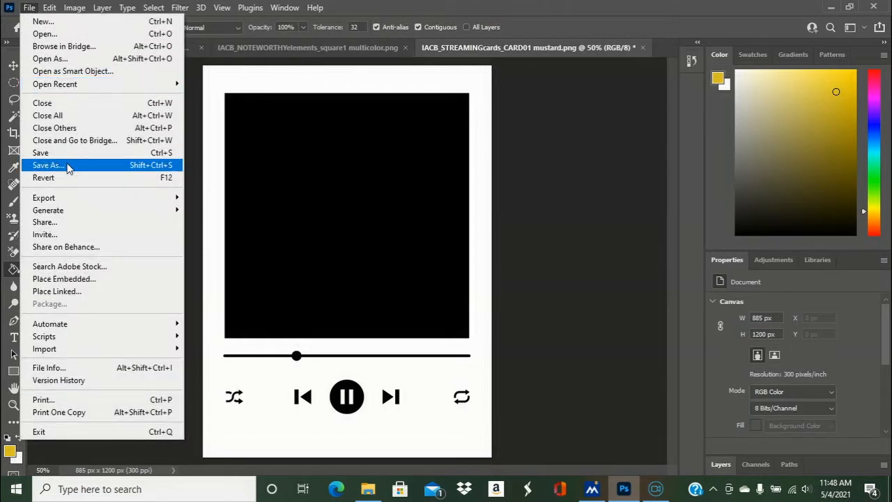
left_click(69, 165)
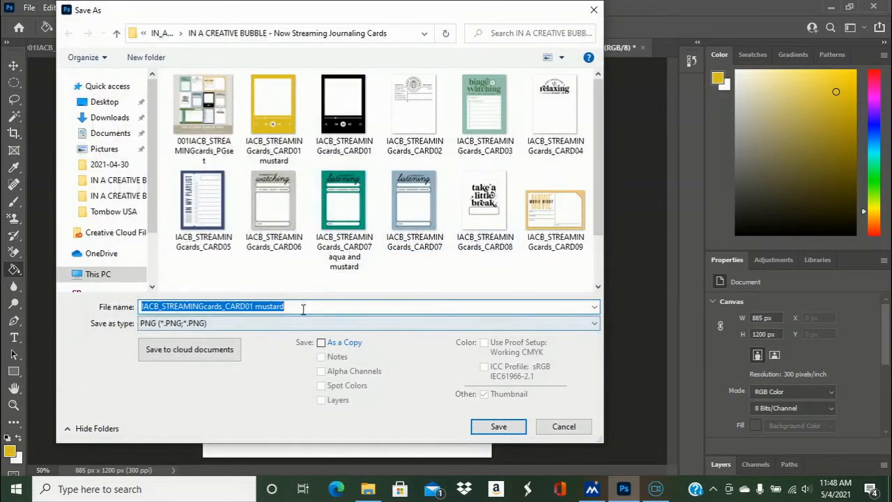
left_click(303, 310)
double_click(302, 307)
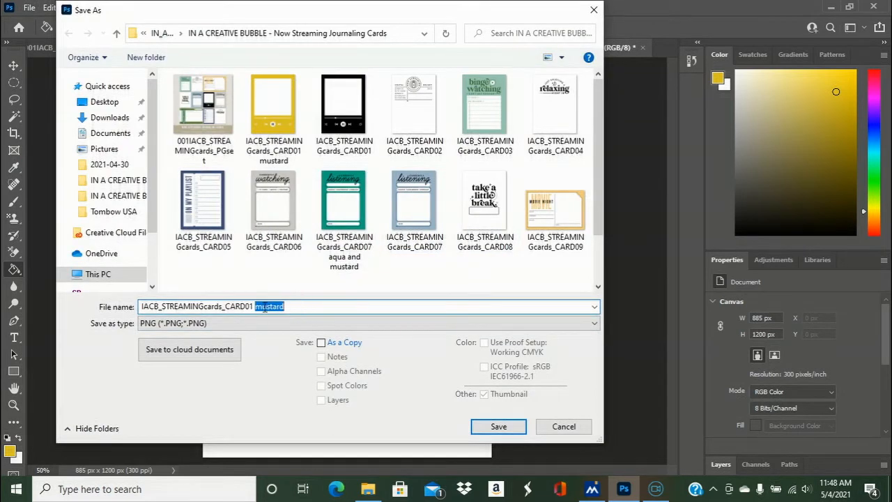
type("opposite")
left_click(497, 428)
left_click(519, 138)
- Invert the colors of the multicolor "So Awesome" peace-sign stamp image
left_click(317, 52)
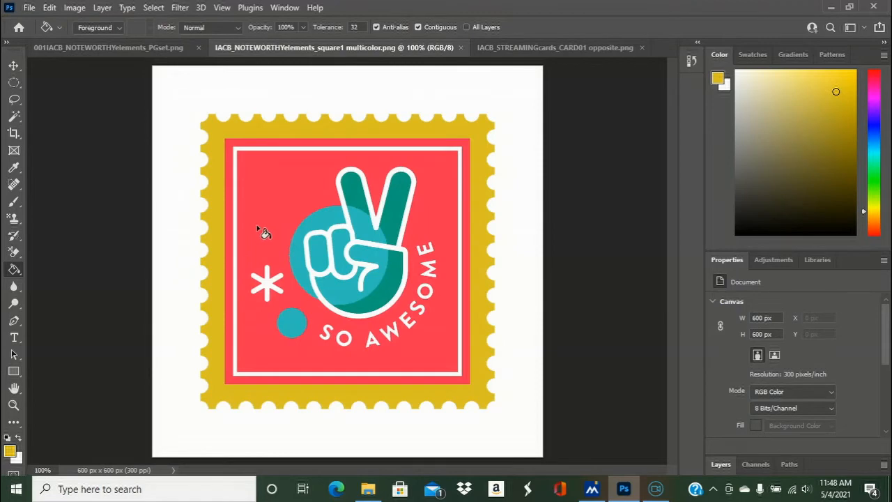
left_click(29, 8)
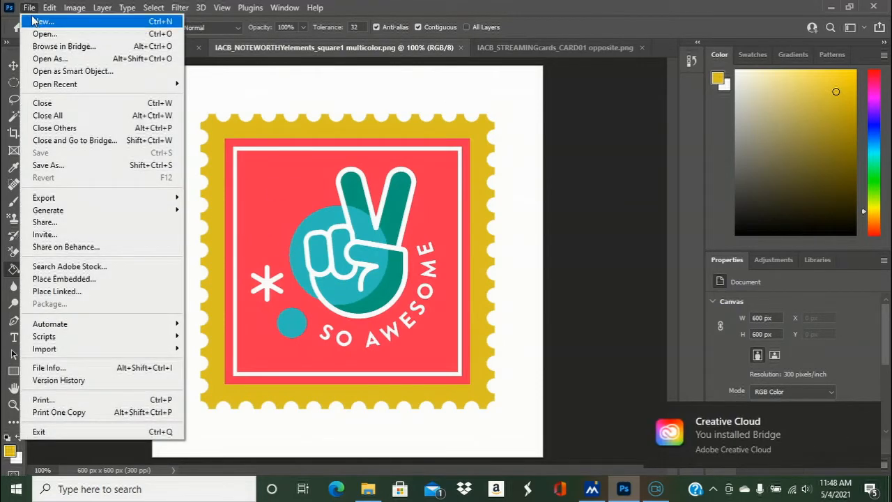
mouse_move(63, 8)
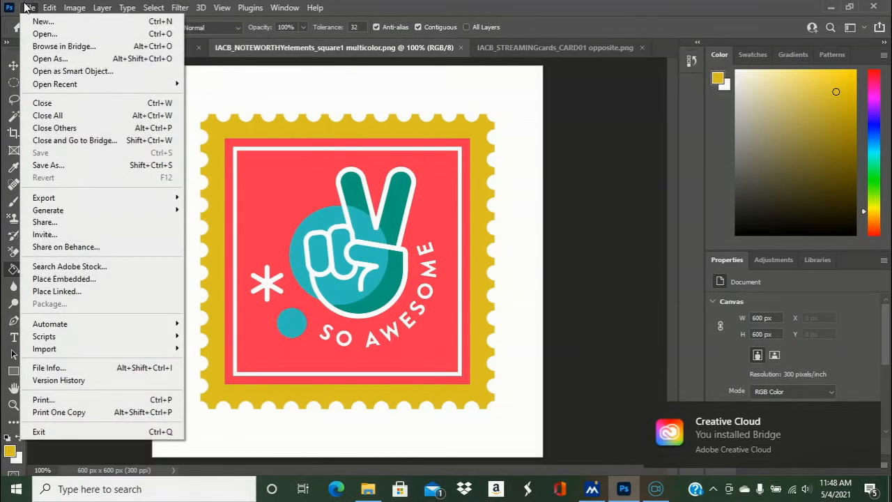
left_click(29, 8)
left_click(75, 8)
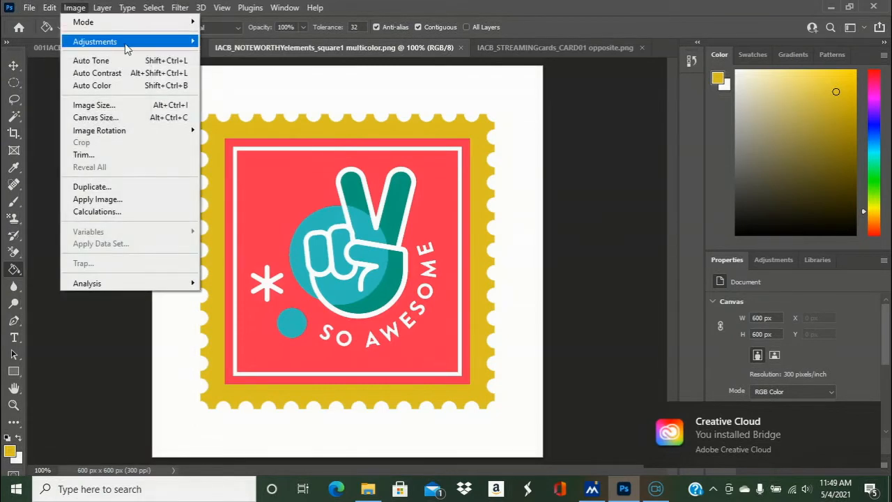
mouse_move(128, 48)
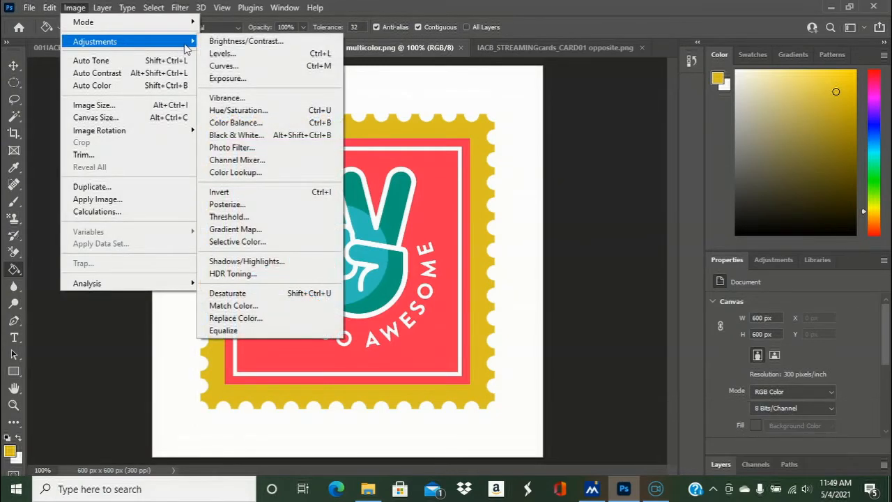
left_click(235, 193)
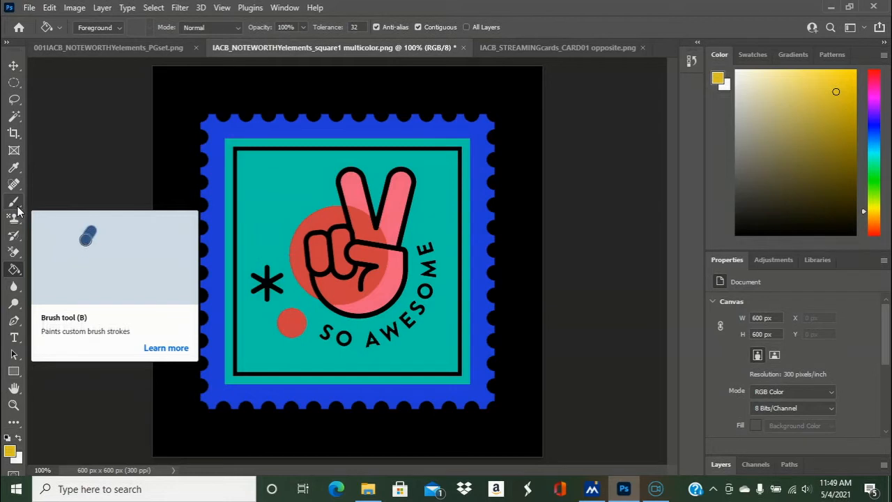
- Save the inverted stamp as a PNG named "IACB_NOTEWORTHYelements_square1 multicolor opposite"
left_click(30, 8)
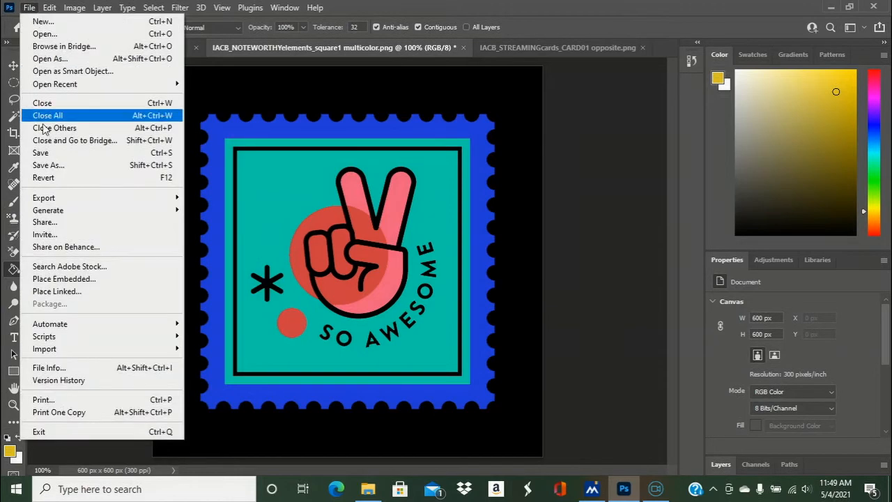
left_click(48, 166)
left_click(335, 307)
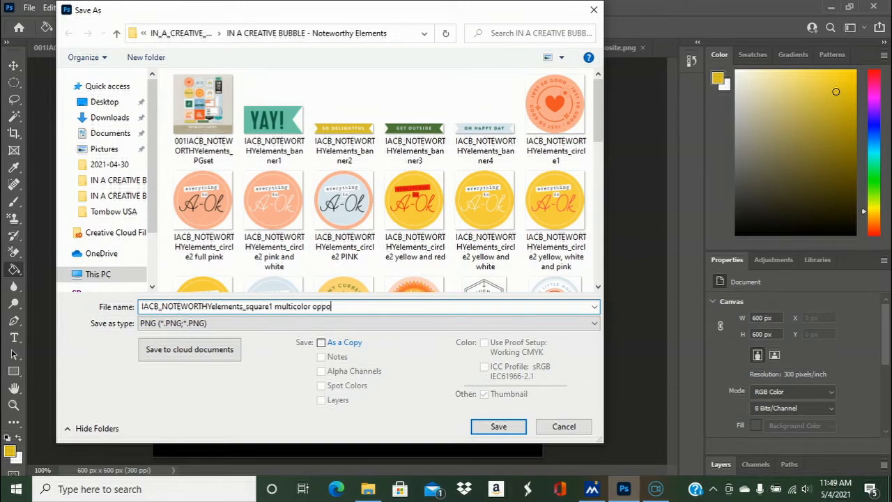
left_click(499, 426)
left_click(520, 138)
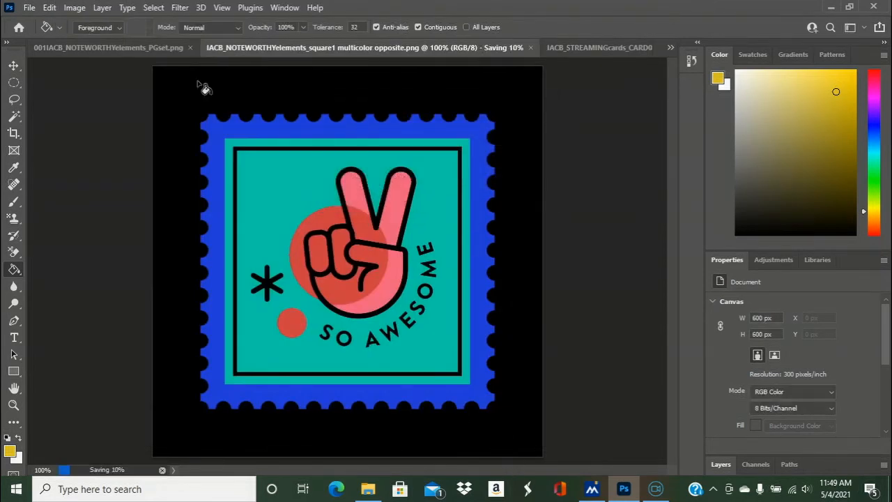
- Open IACB_NOTEWORTHYelements_circle2 pink and white.png from the Noteworthy Elements folder
left_click(166, 48)
left_click(297, 47)
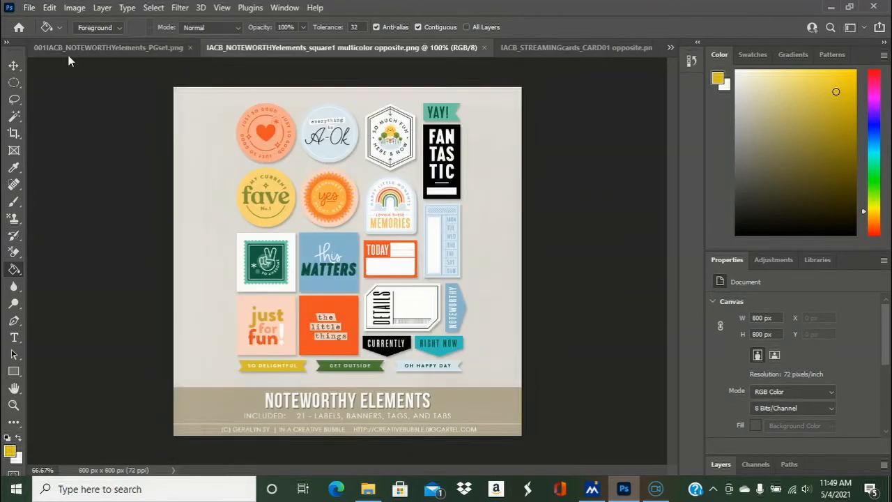
left_click(29, 8)
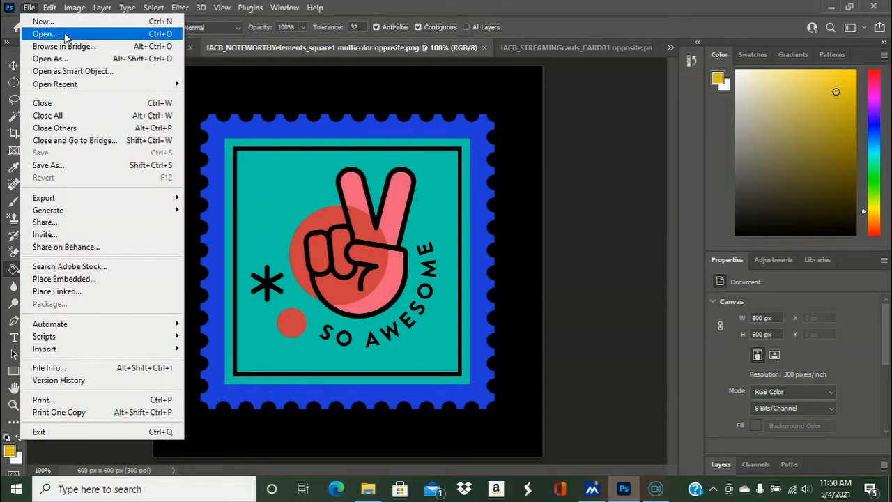
left_click(65, 34)
left_click_drag(598, 115, 598, 144)
double_click(348, 99)
left_click(29, 7)
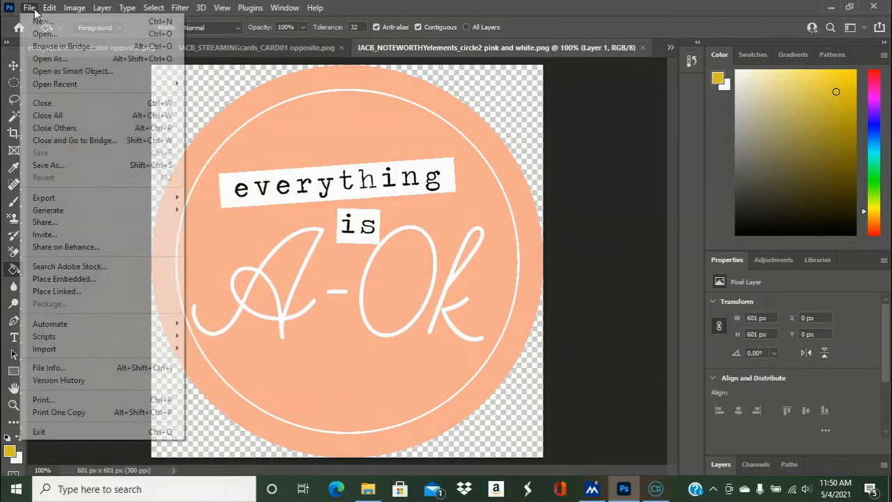
- Invert the colors of the pink and white "everything is A-Ok" circle
left_click(73, 8)
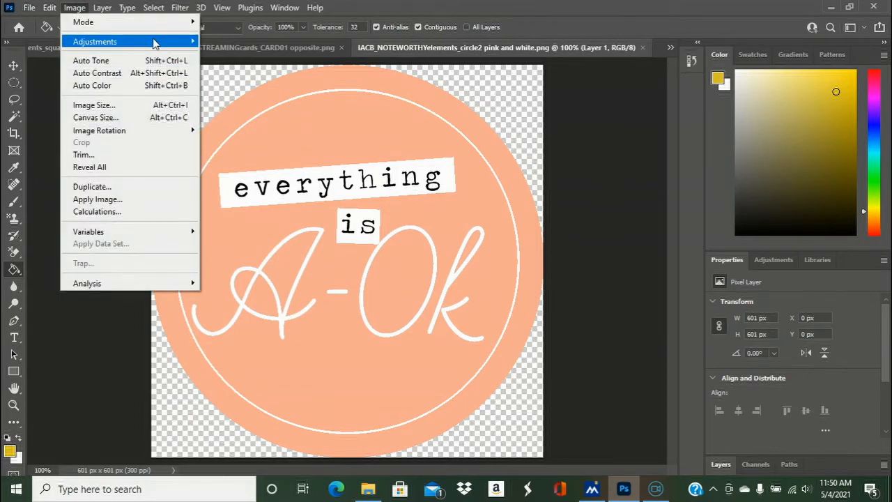
mouse_move(159, 42)
left_click(237, 193)
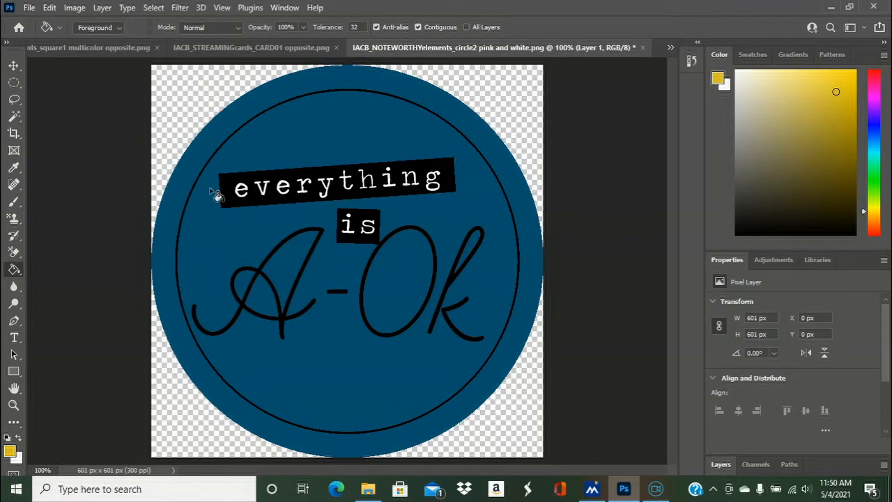
- Save the inverted A-Ok circle as a large-file-size PNG copy named "IACB_NOTEWORTHYelements_circle2 pink and white blue"
left_click(29, 7)
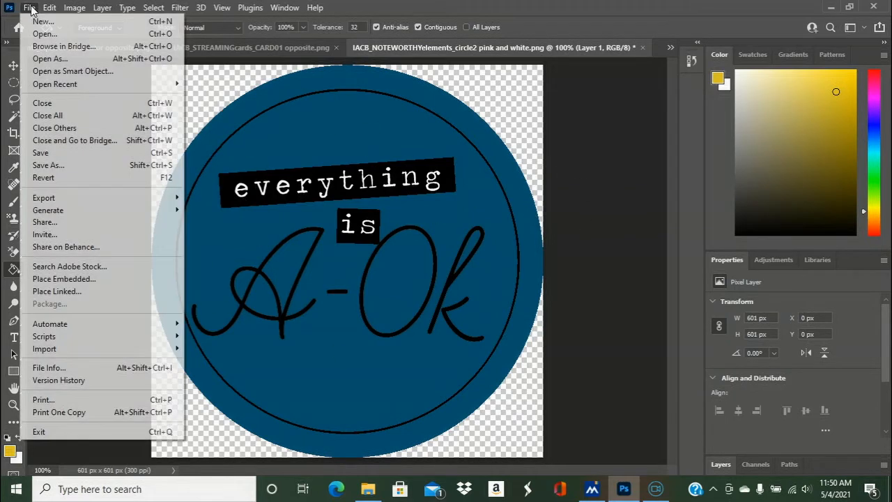
left_click(70, 170)
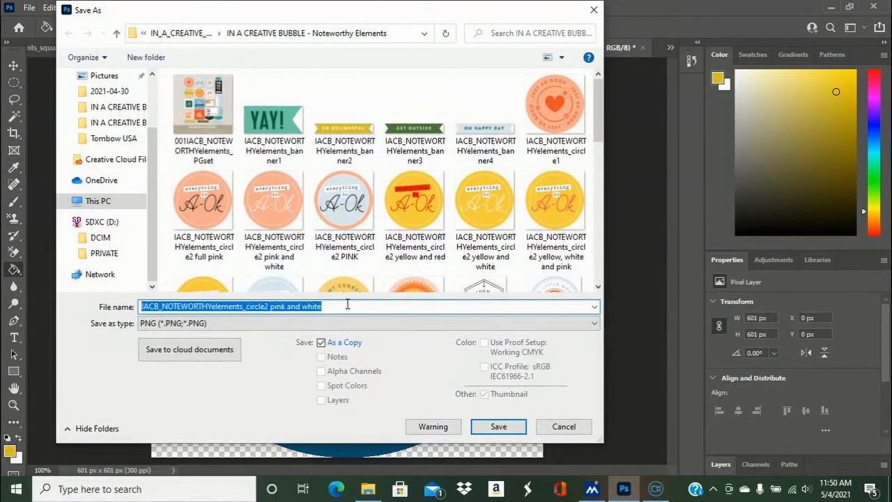
left_click(346, 305)
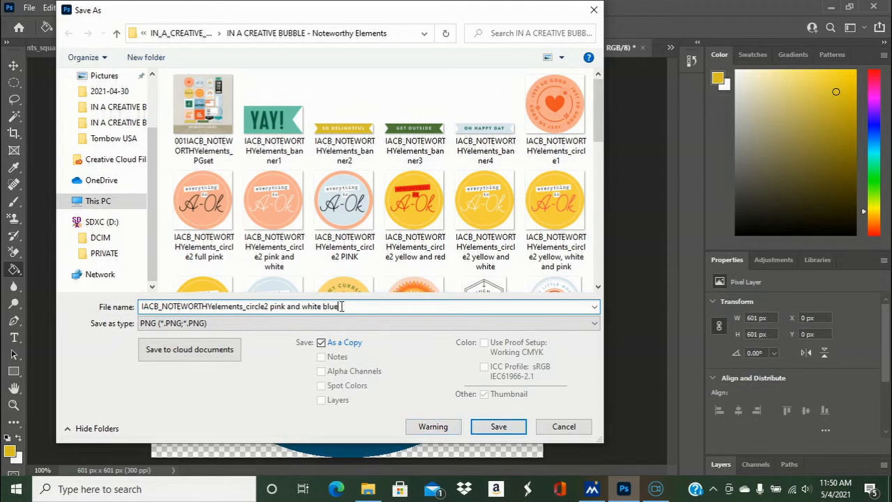
left_click(500, 426)
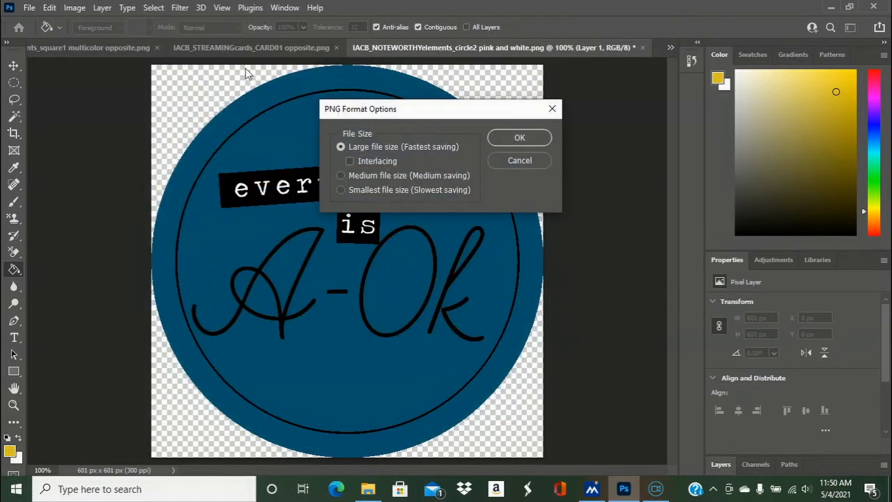
left_click(521, 138)
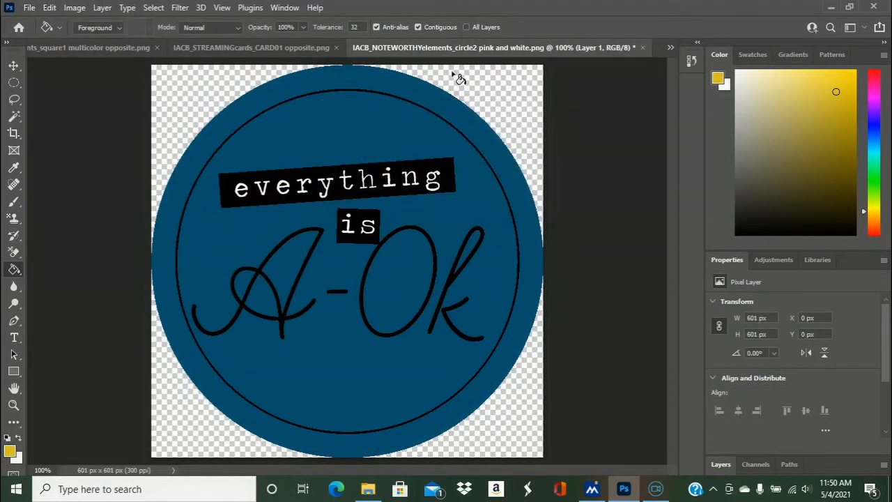
- Close the A-Ok circle without saving changes to the original, and close the inverted "So Awesome" stamp
left_click(642, 47)
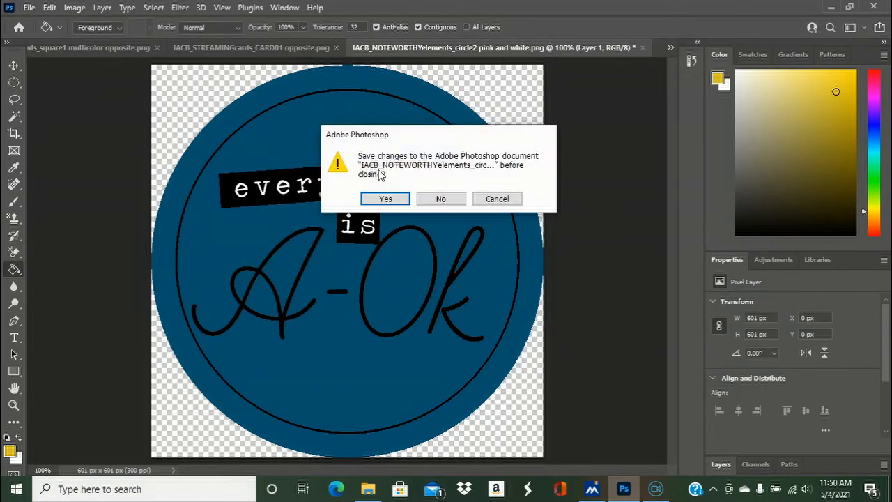
left_click(450, 203)
left_click(483, 47)
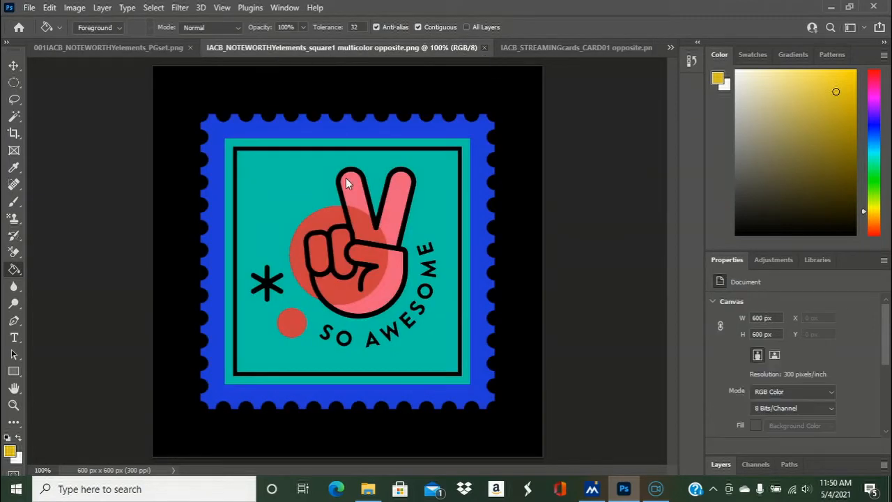
- Invert the colors of the streaming player card IACB_STREAMINGcards_CARD01 opposite.png
left_click(294, 49)
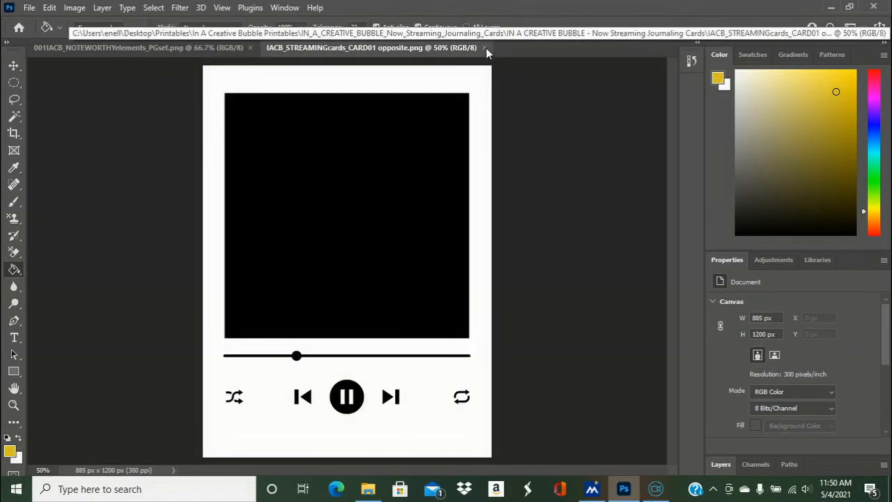
key("ctrl+i")
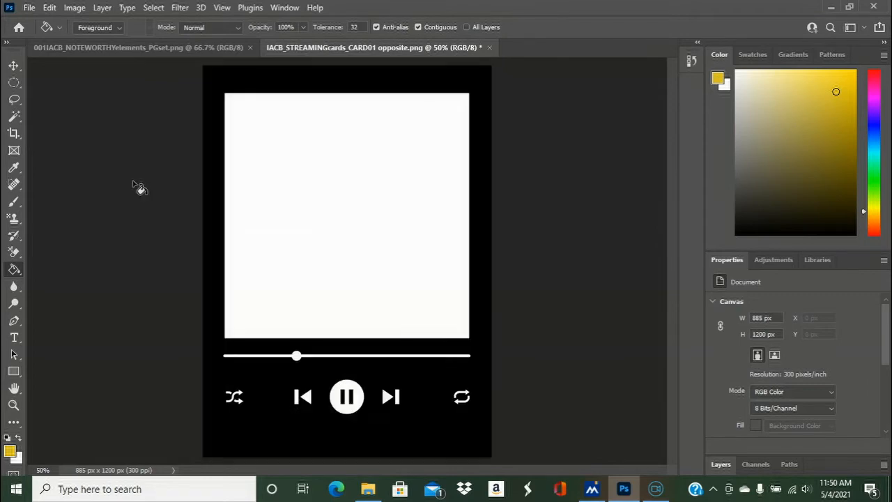
- Open IACB_NOTEWORTHYelements_circle1.png from the Noteworthy Elements folder
left_click(29, 8)
left_click(43, 35)
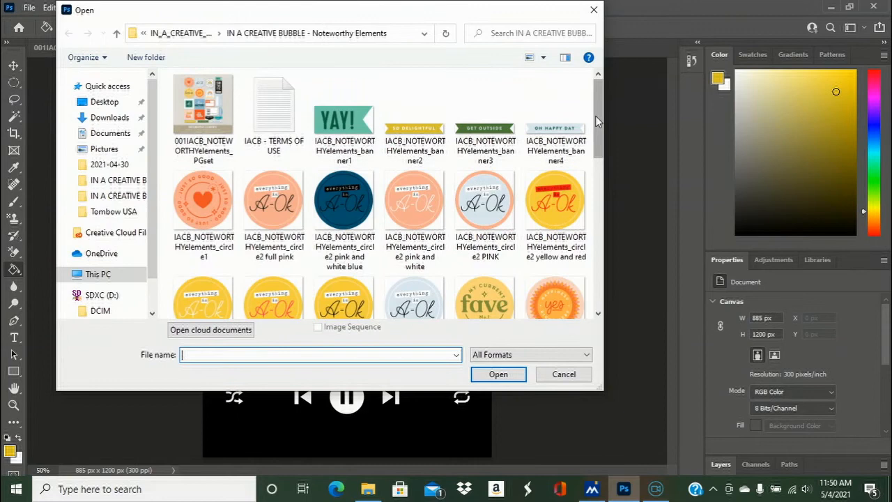
left_click_drag(597, 117, 601, 157)
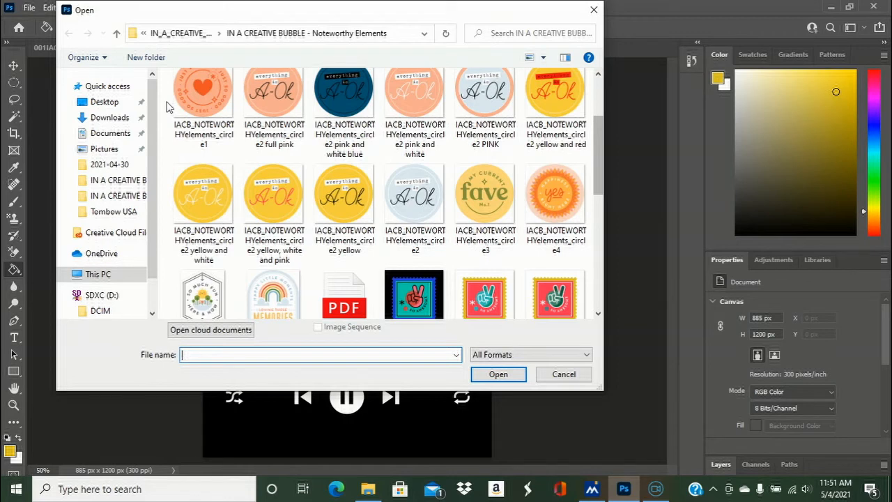
left_click(198, 105)
left_click(491, 379)
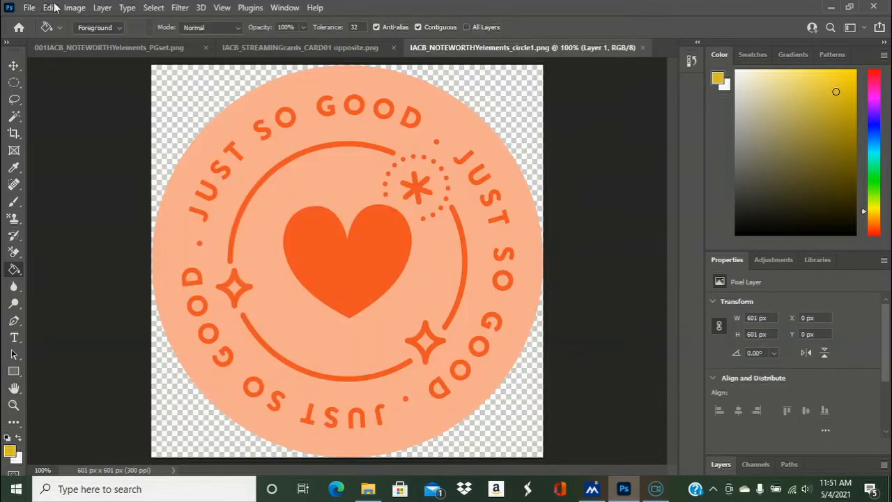
- Invert the colors of the "Just So Good" heart circle
left_click(75, 7)
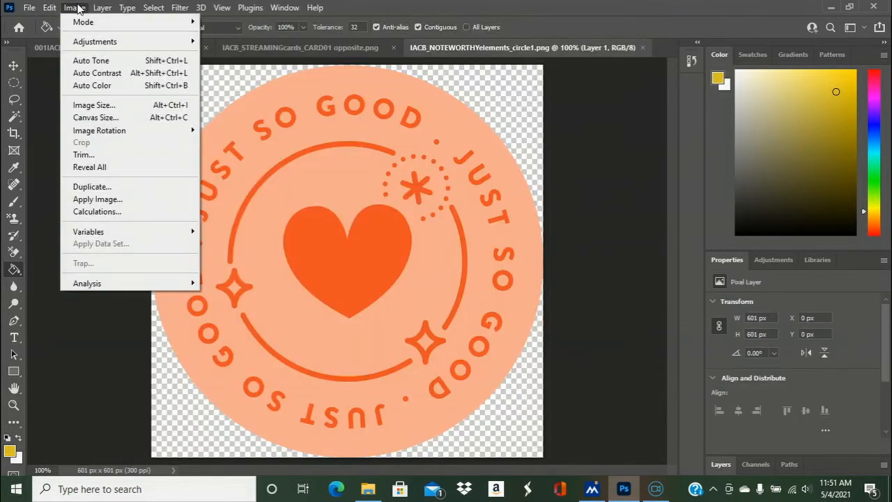
mouse_move(159, 44)
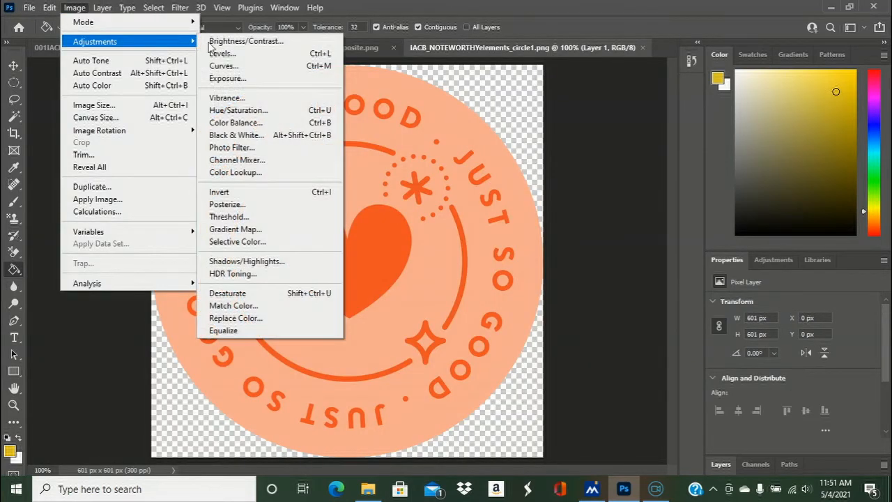
left_click(239, 192)
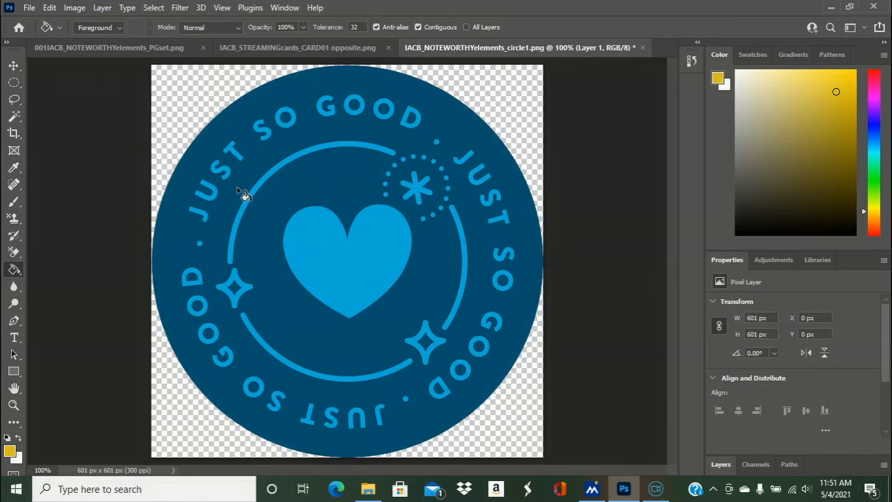
- Save the inverted heart circle as a PNG copy named "IACB_NOTEWORTHYelements_circle1 blue"
left_click(32, 8)
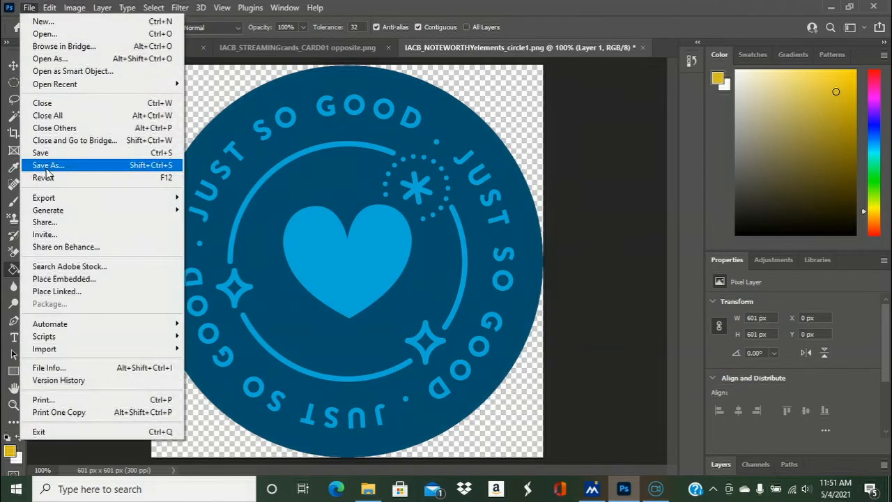
left_click(48, 165)
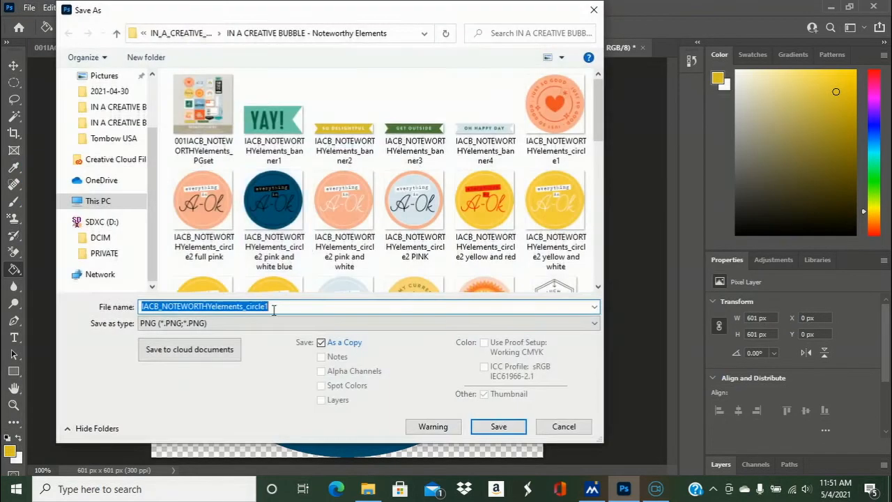
left_click(282, 310)
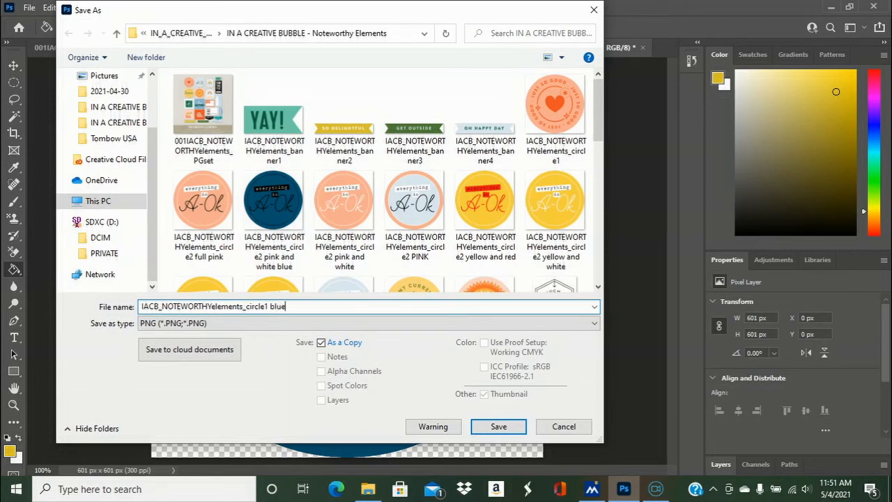
left_click(498, 427)
left_click(518, 137)
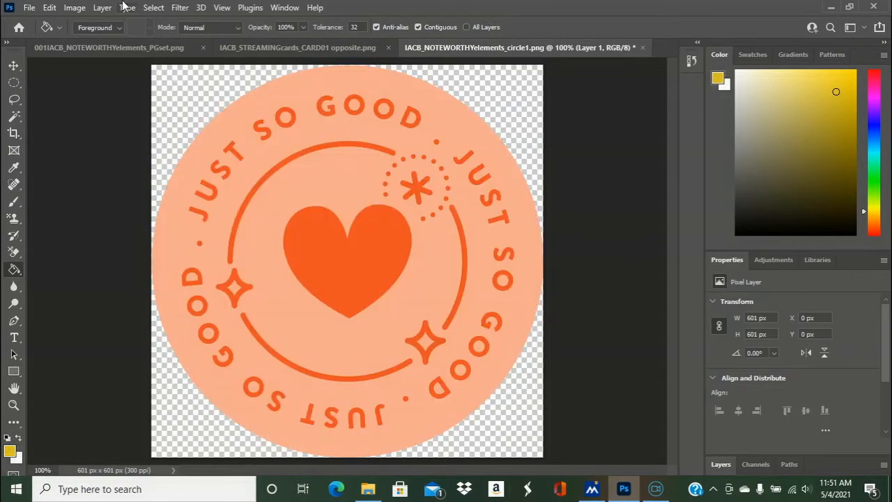
- Open IACB_NOTEWORTHYelements_square2 Orange background.png from the Noteworthy Elements folder
left_click(30, 8)
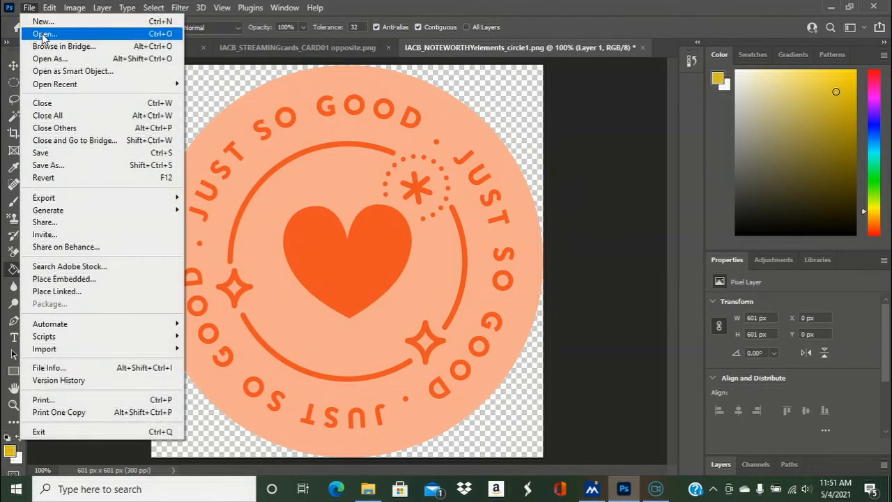
left_click(43, 35)
left_click_drag(598, 116, 602, 207)
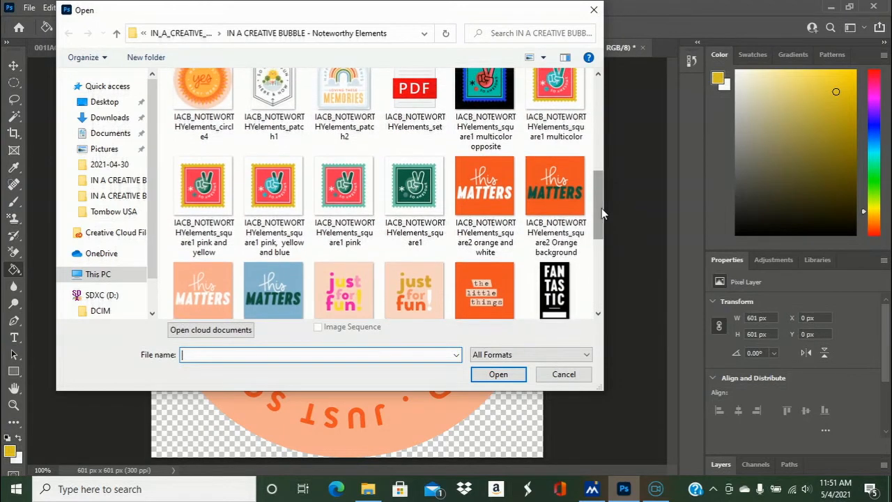
left_click(551, 182)
left_click(488, 375)
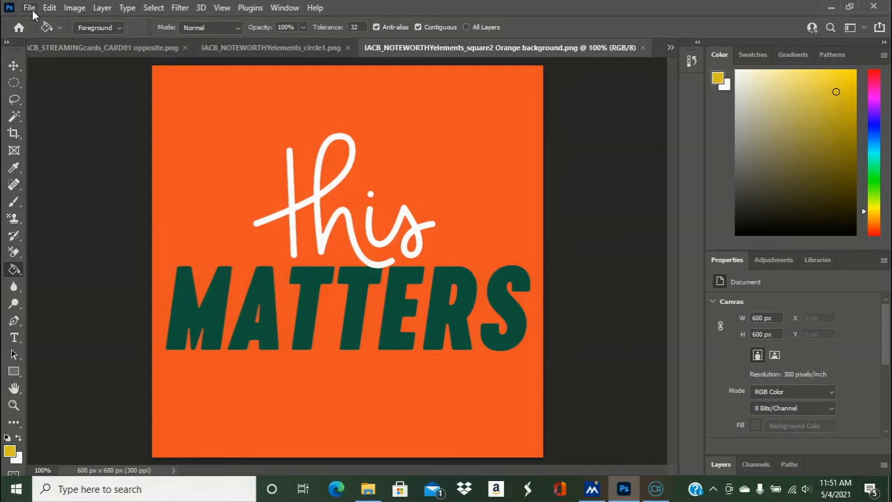
- Invert the colors of the orange "this MATTERS" square
left_click(29, 8)
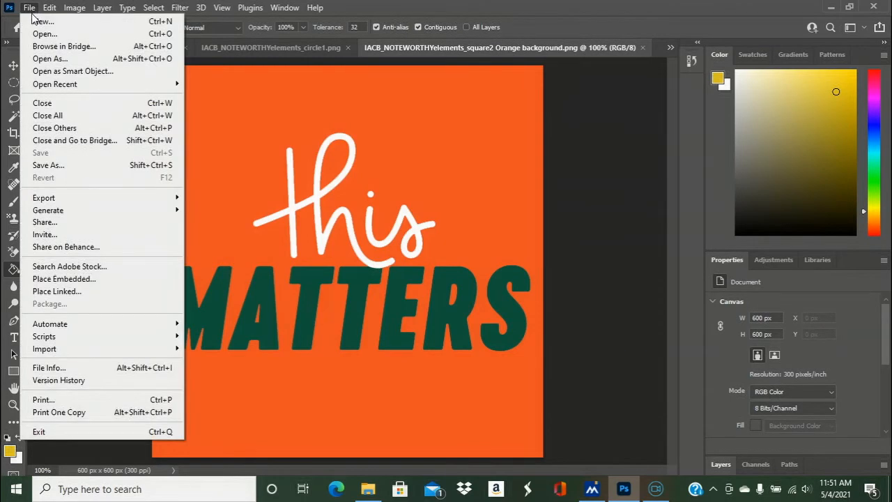
left_click(29, 7)
left_click(76, 8)
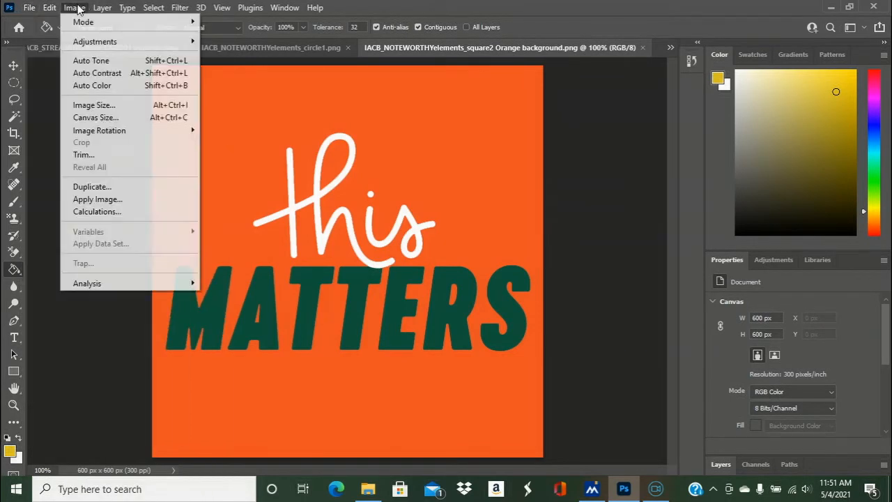
mouse_move(191, 41)
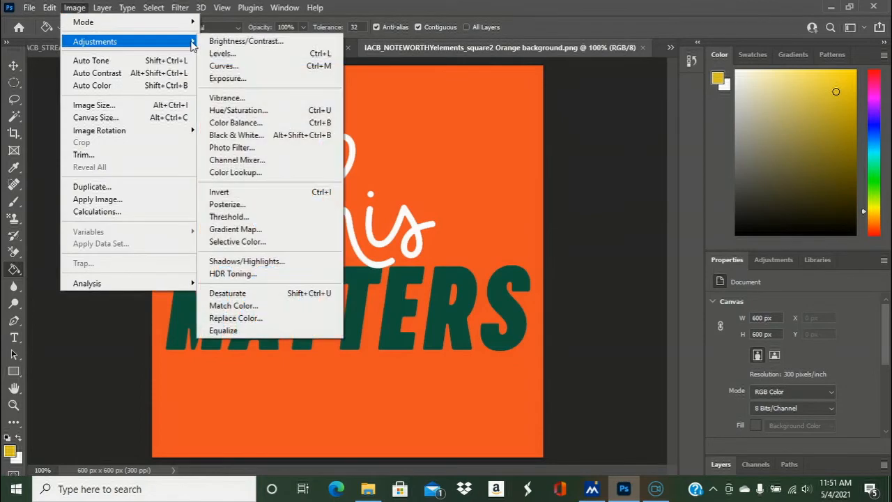
left_click(250, 195)
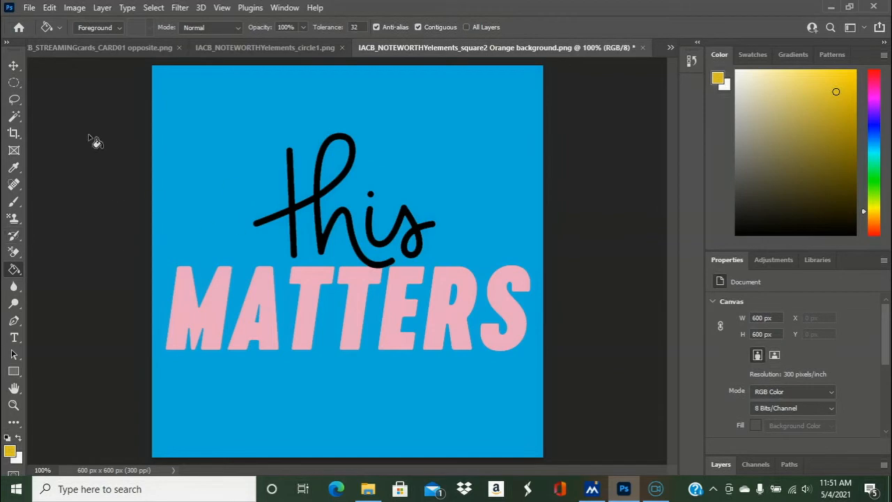
- Save the inverted square as a PNG named "IACB_NOTEWORTHYelements_square2 Orange background inverted" and close it
left_click(29, 7)
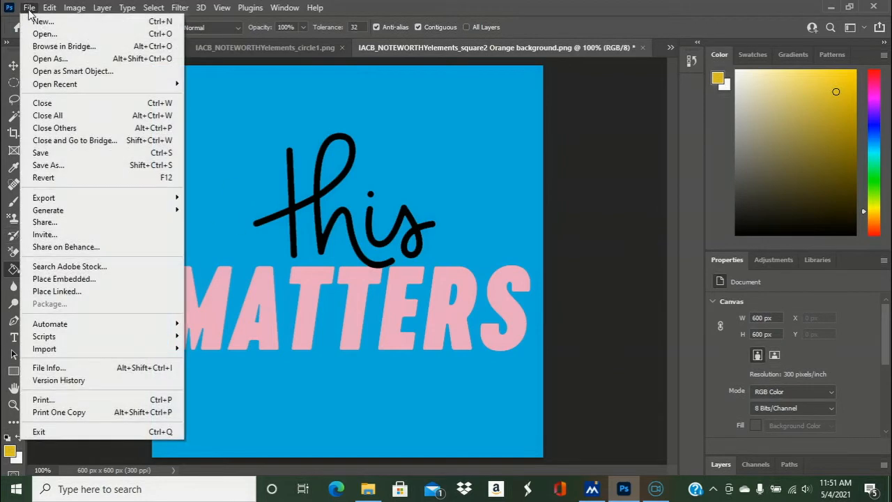
left_click(66, 166)
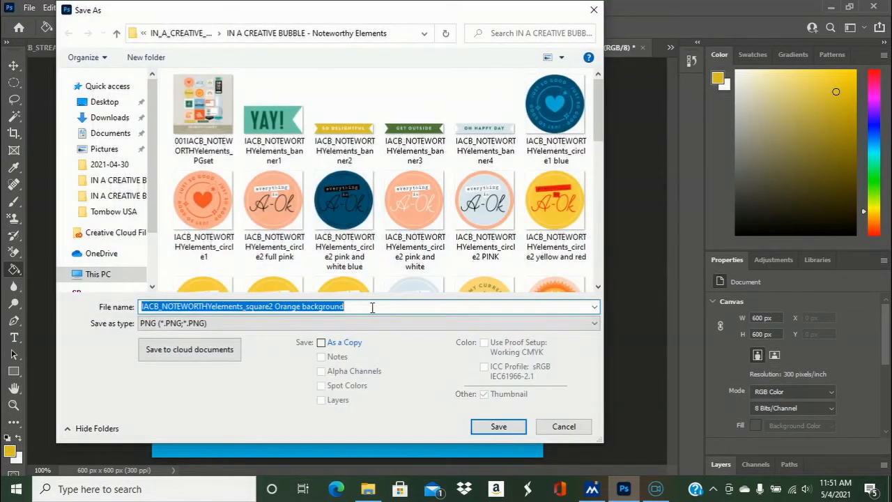
left_click(370, 307)
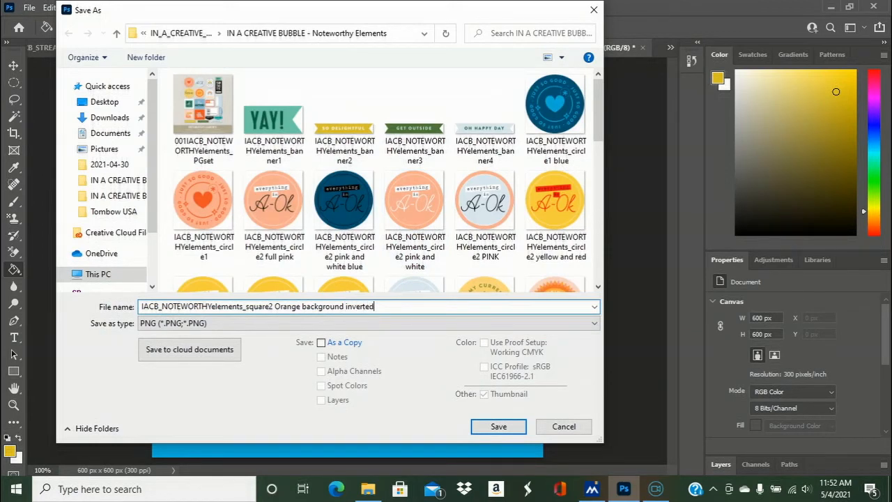
left_click_drag(598, 131, 596, 197)
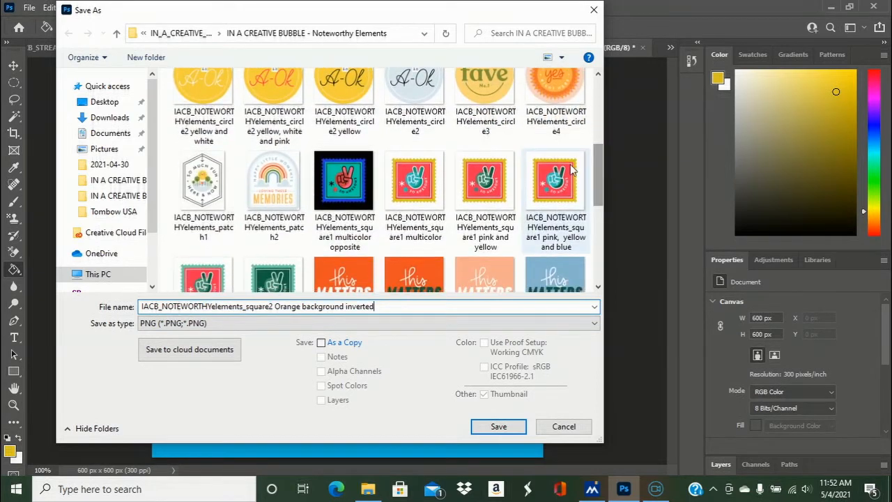
left_click(503, 427)
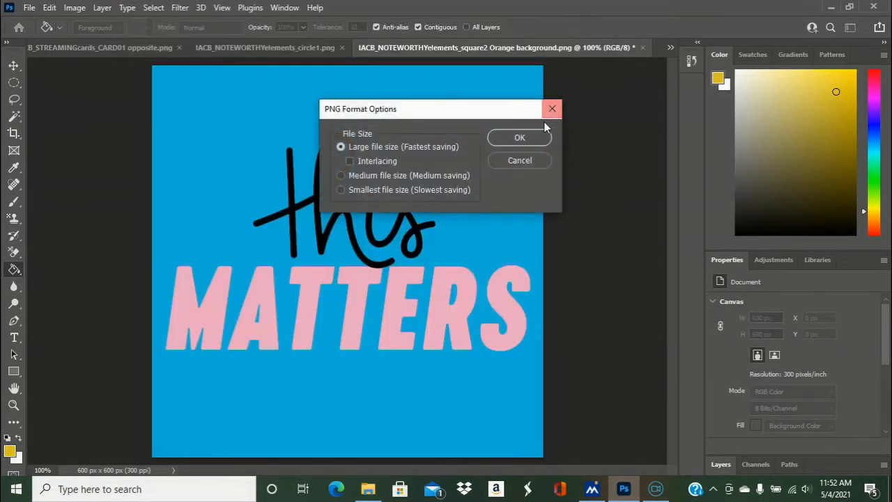
left_click(520, 138)
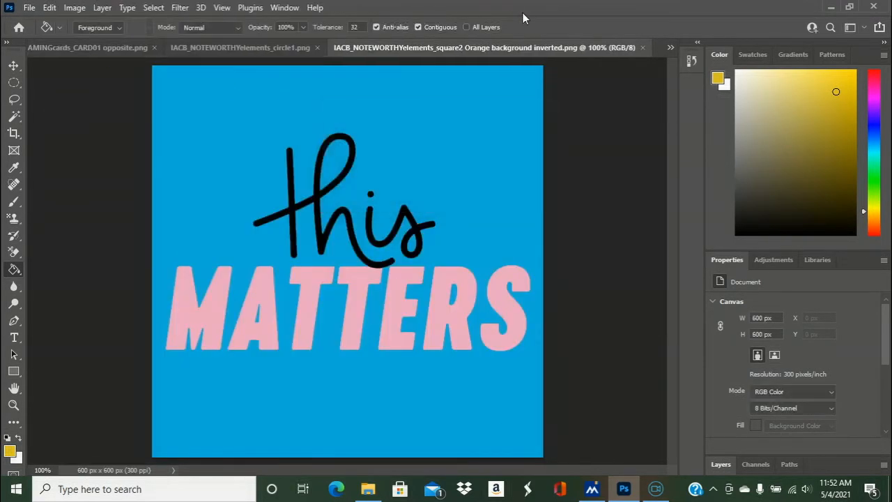
left_click(643, 48)
- Open IACB_NOTEWORTHYelements_circle4 and IACB_NOTEWORTHYelements_patch1 together from the Noteworthy Elements folder
left_click(29, 7)
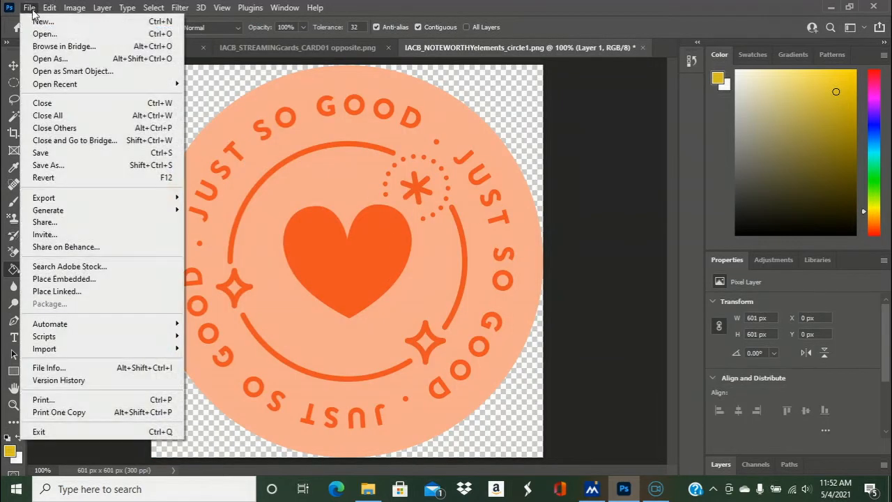
left_click(35, 32)
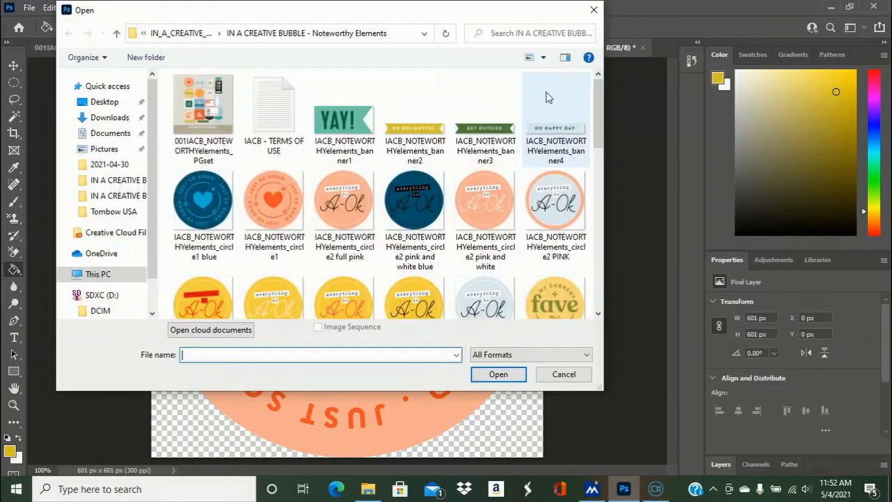
left_click_drag(592, 110, 598, 161)
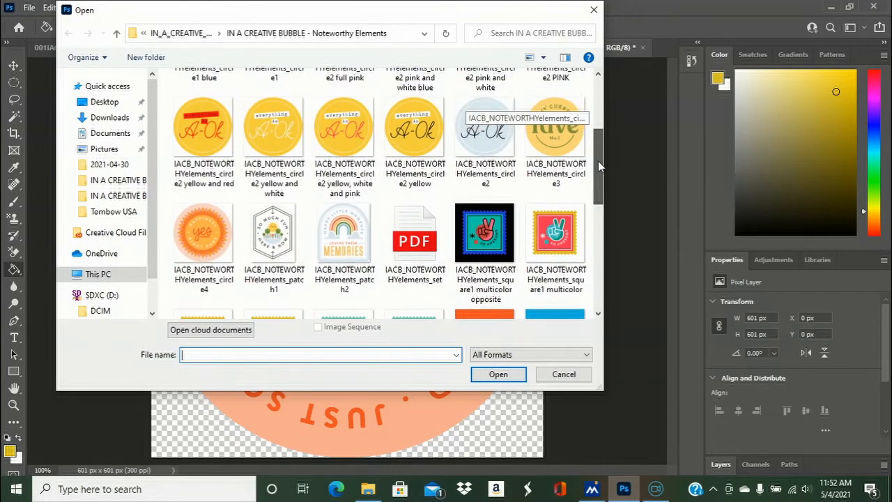
left_click(271, 242)
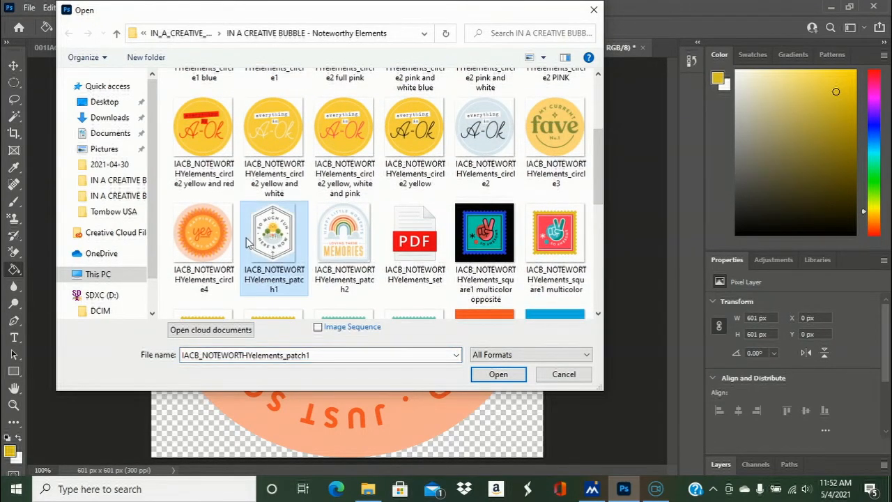
left_click(192, 230, "ctrl")
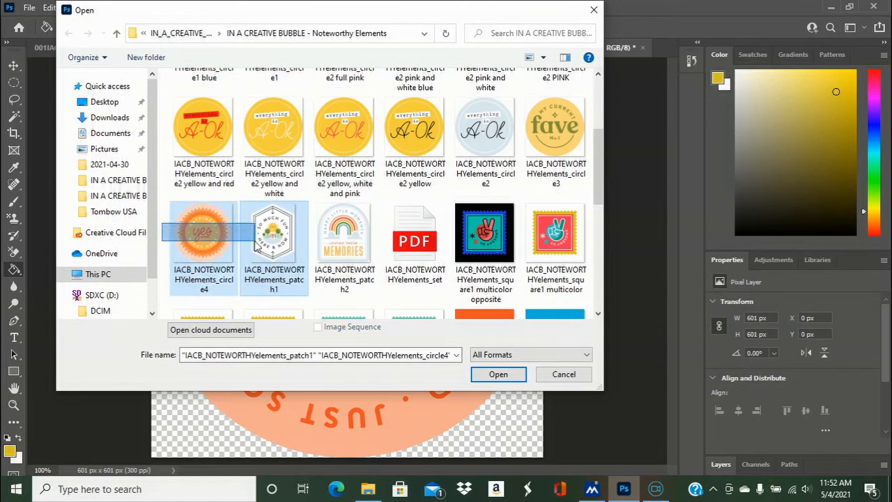
left_click(497, 374)
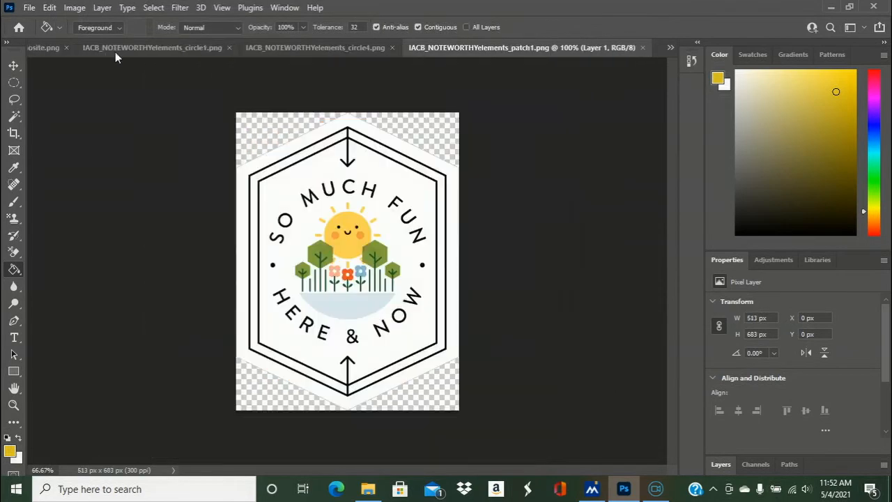
- Try inverting the colors of the hexagonal "So Much Fun Here & Now" patch
left_click(74, 8)
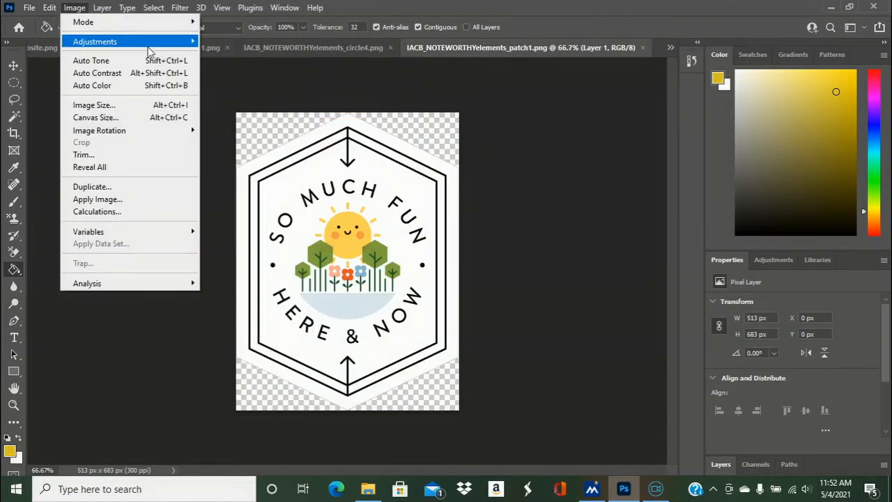
mouse_move(116, 42)
left_click(224, 192)
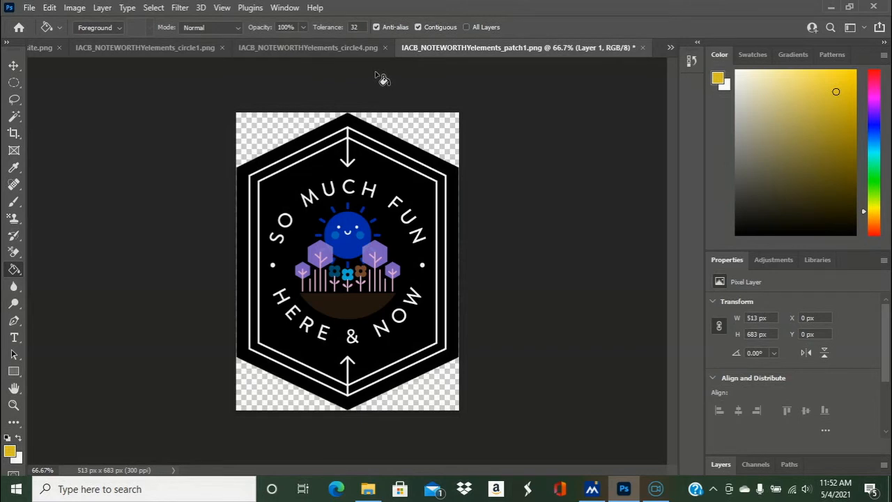
key("ctrl+z")
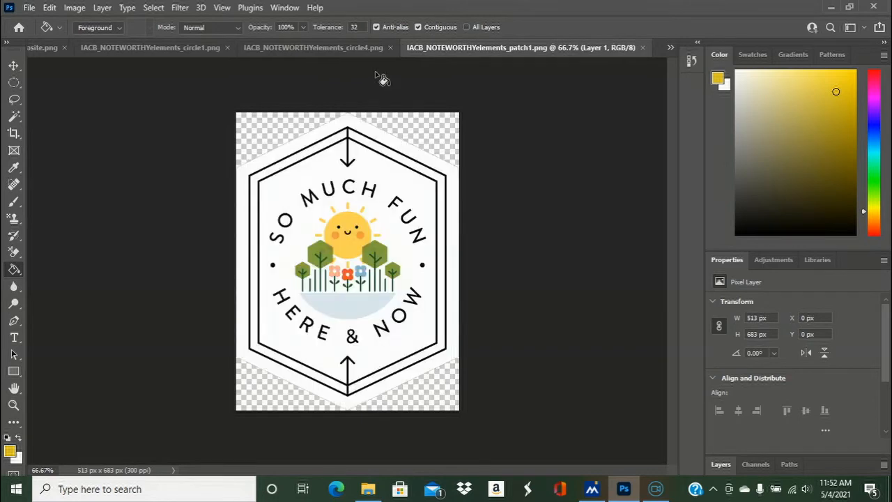
- Try inverting the colors of the "Happiness Right Here" circle in IACB_NOTEWORTHYelements_circle4.png
left_click(348, 47)
left_click(29, 7)
left_click(30, 7)
left_click(74, 7)
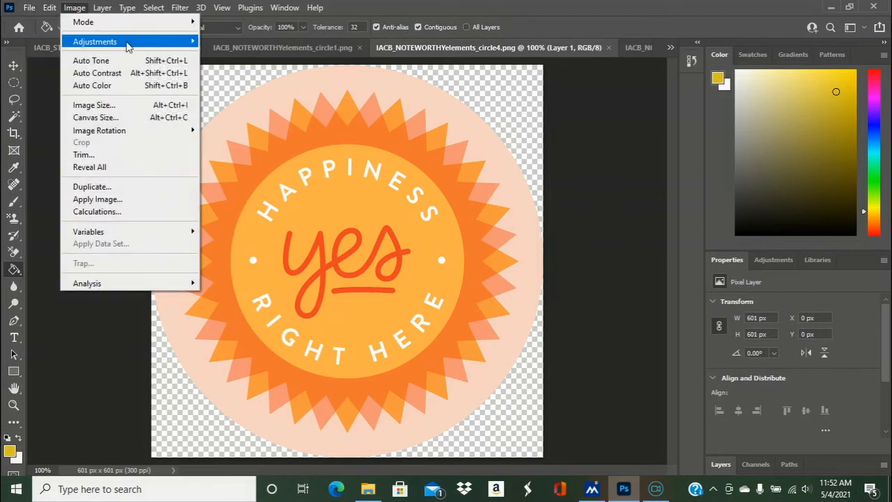
mouse_move(162, 43)
left_click(231, 193)
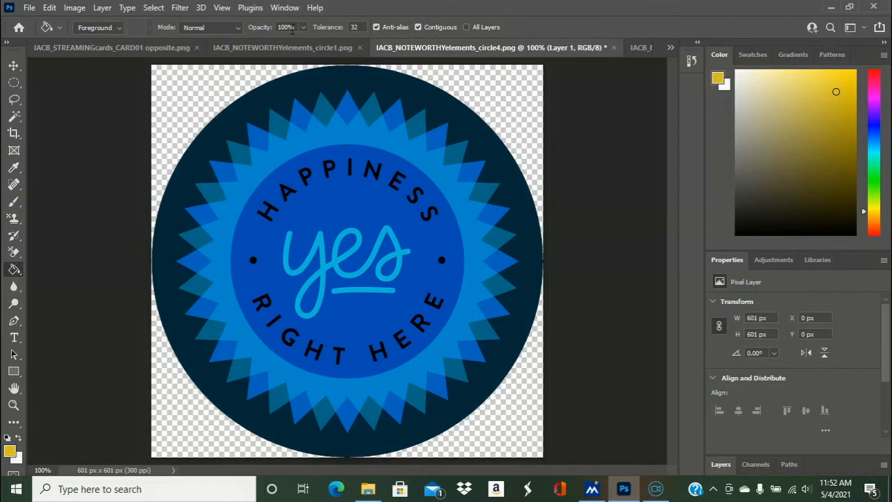
key("ctrl+z")
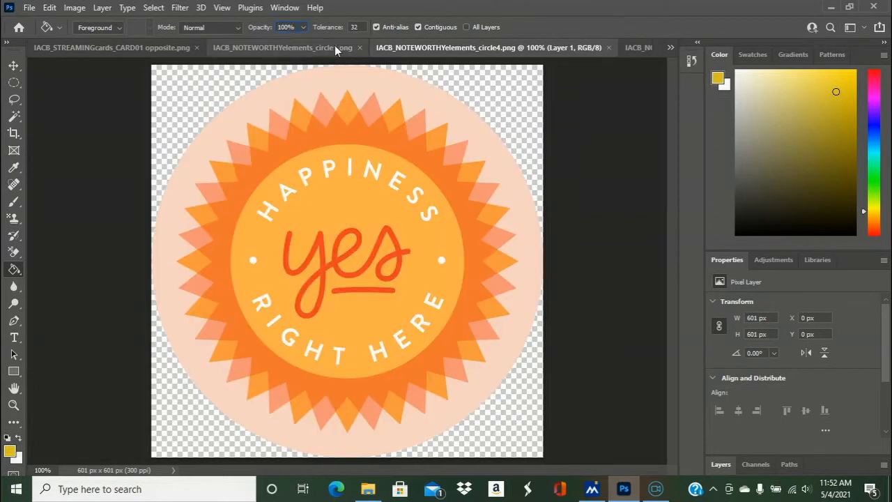
left_click(306, 50)
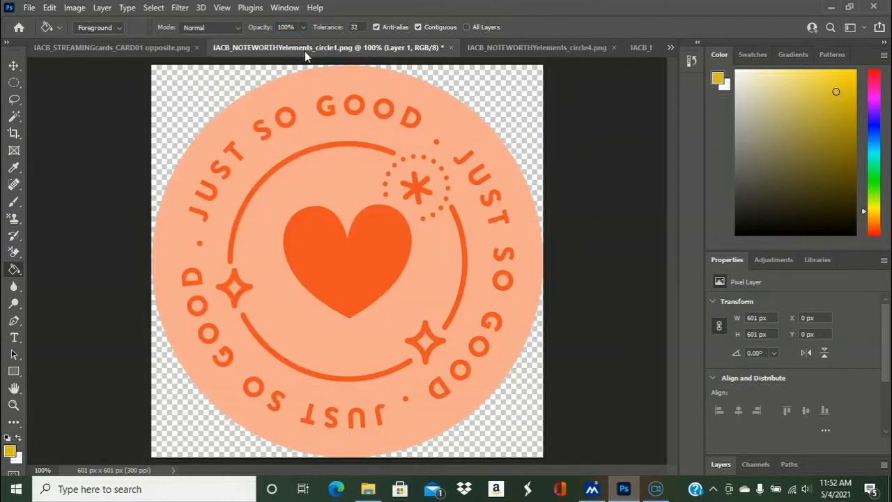
left_click(128, 47)
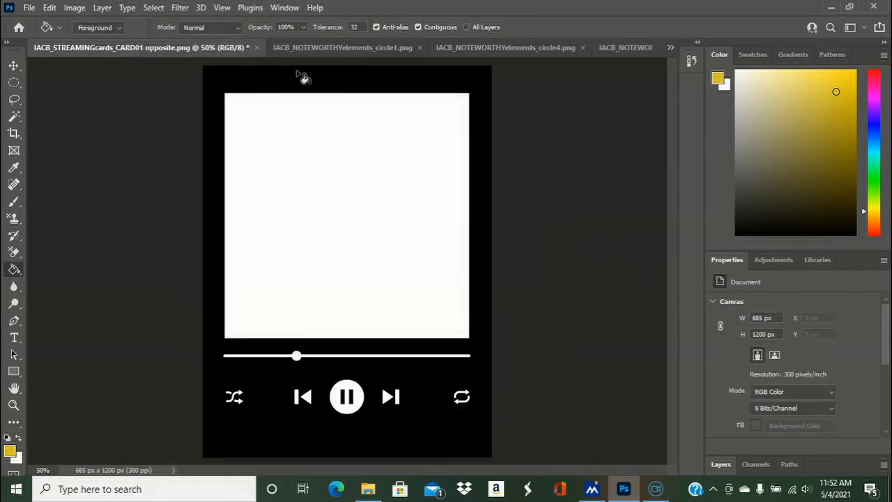
left_click(29, 7)
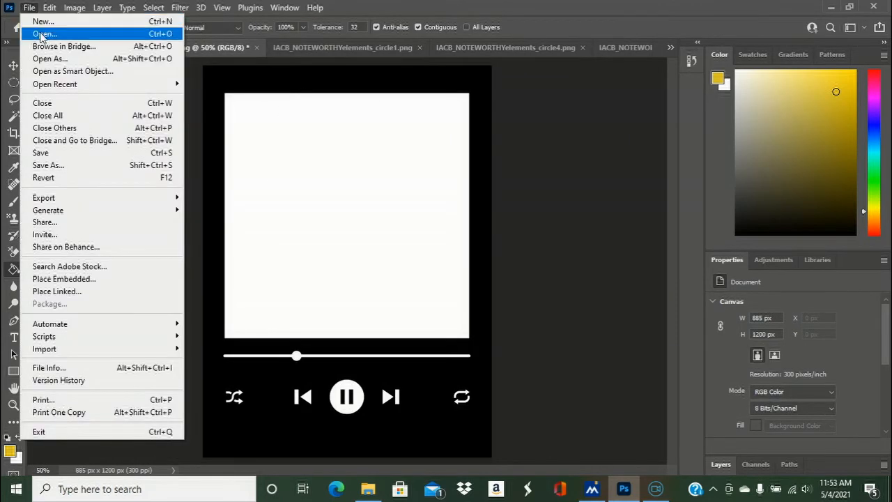
left_click(42, 34)
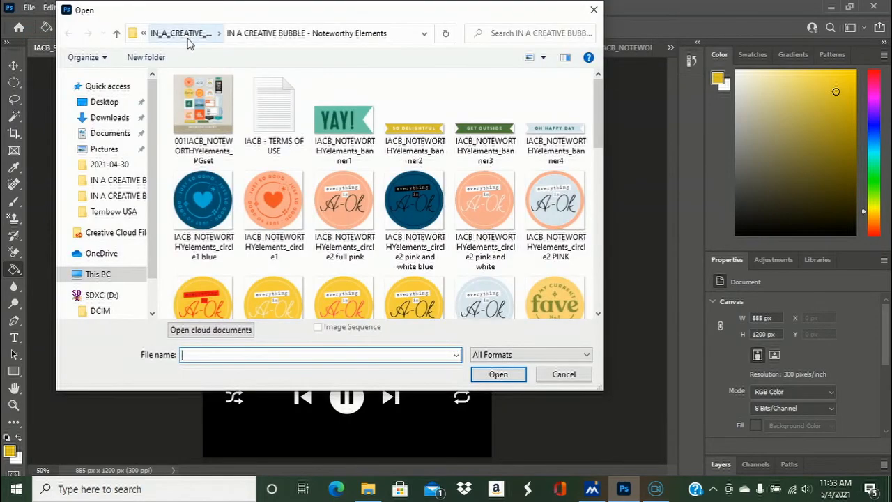
left_click(562, 375)
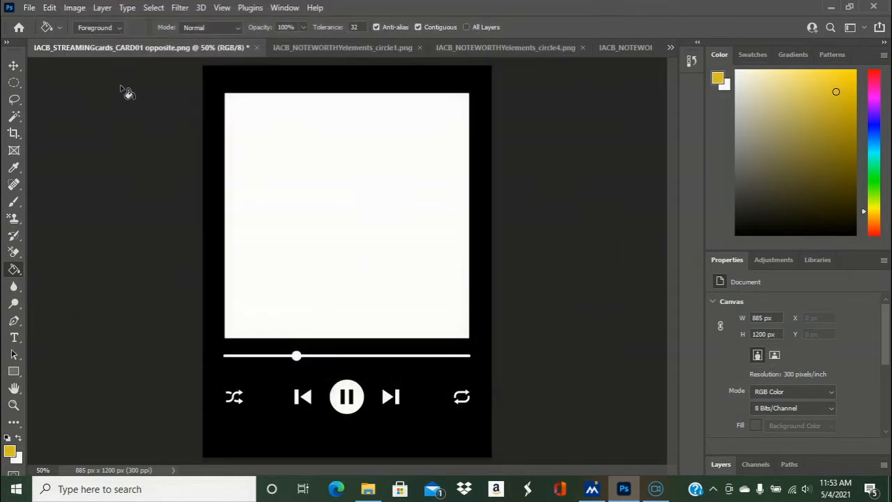
left_click(30, 7)
mouse_move(156, 85)
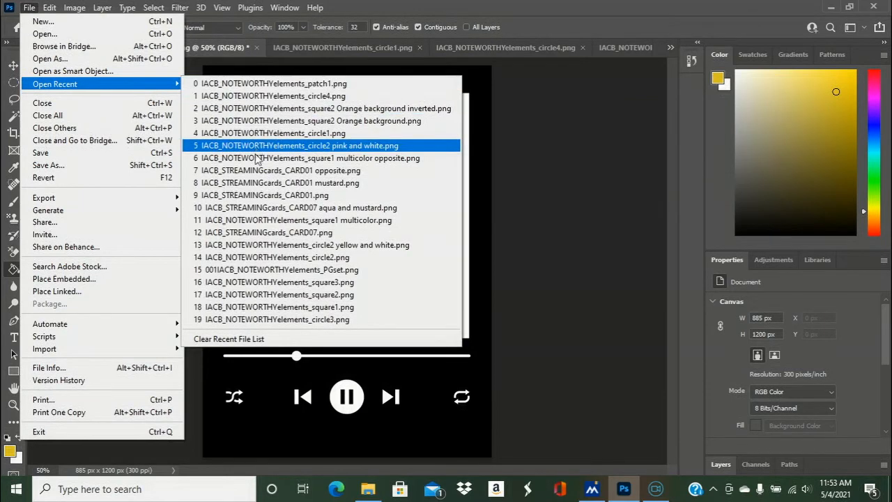
left_click(421, 171)
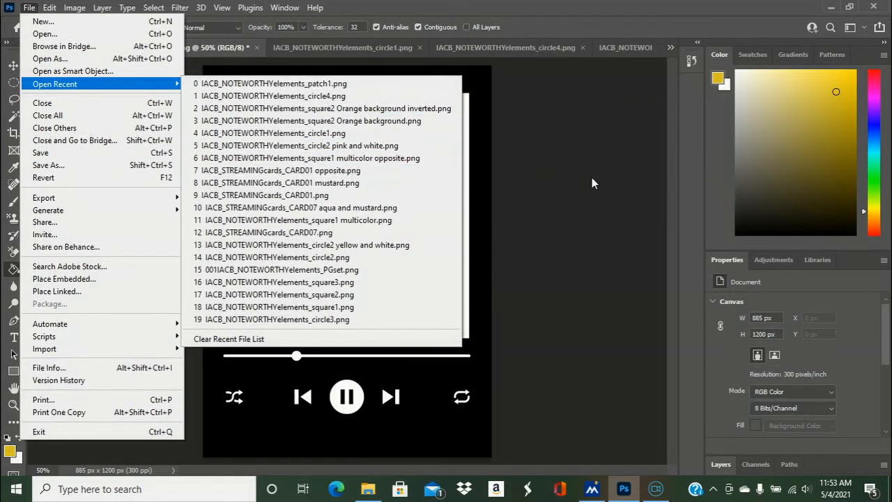
- Open IACB_STREAMINGcards_CARD05 from the Now Streaming Journaling Cards folder within In A Creative Bubble Printables
left_click(30, 8)
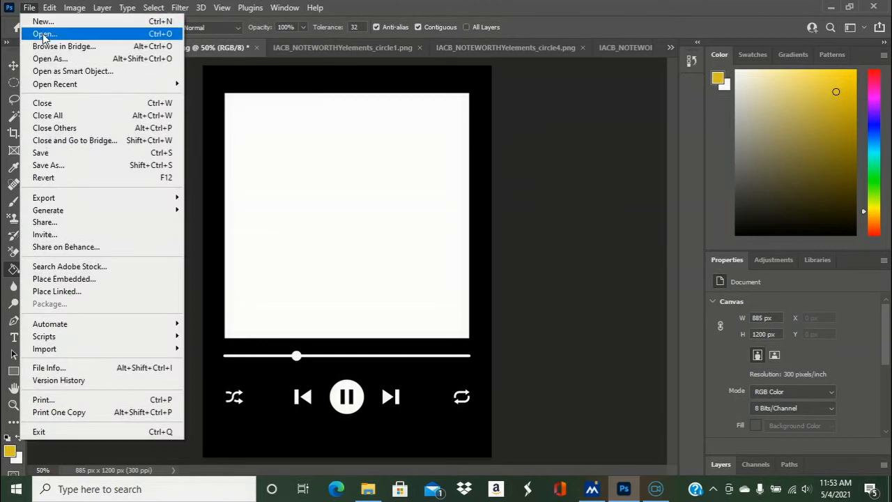
left_click(44, 34)
left_click(192, 34)
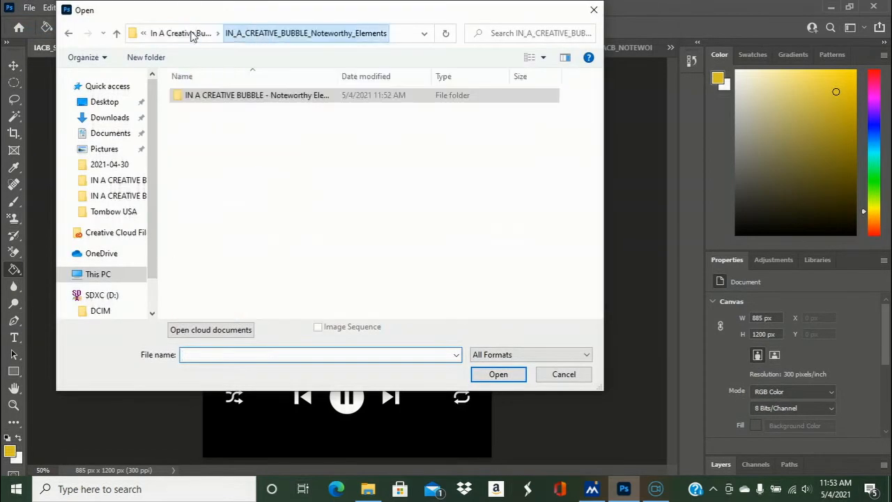
left_click(174, 33)
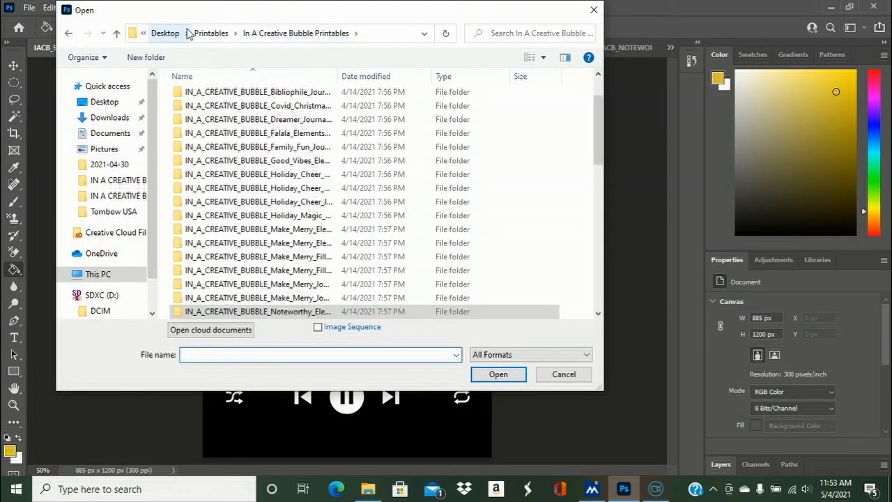
left_click_drag(598, 149, 602, 175)
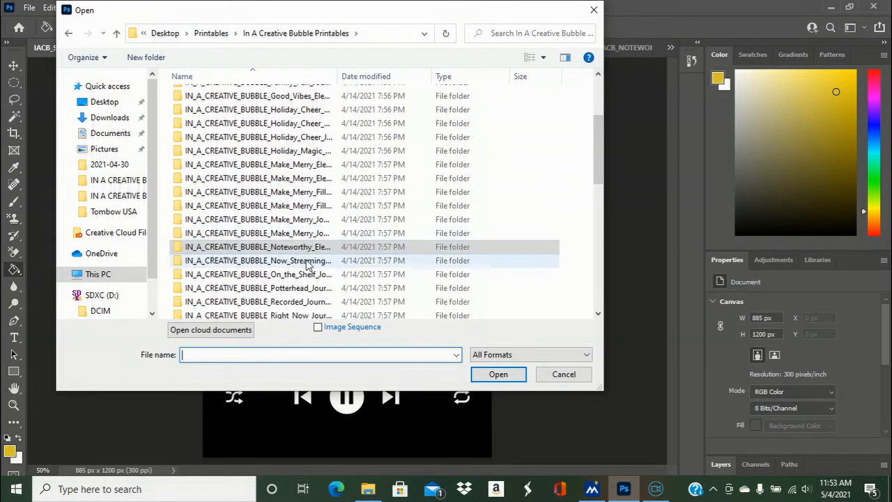
double_click(305, 262)
double_click(295, 96)
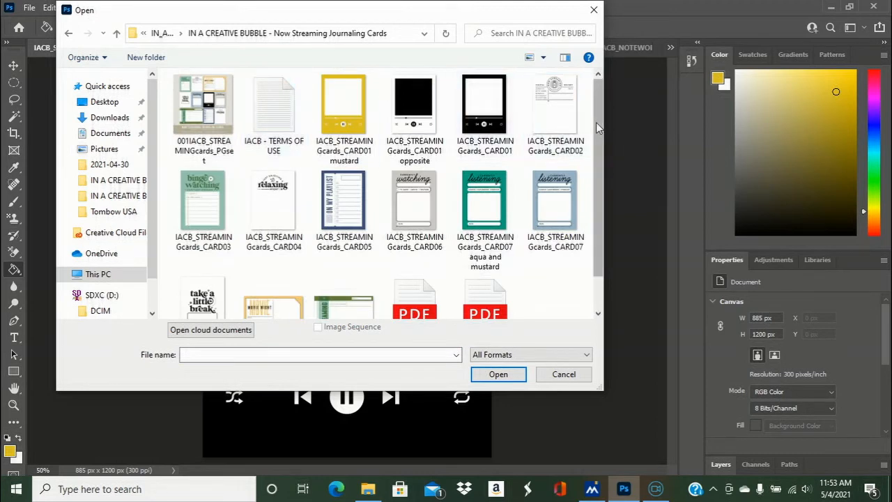
left_click_drag(598, 124, 595, 158)
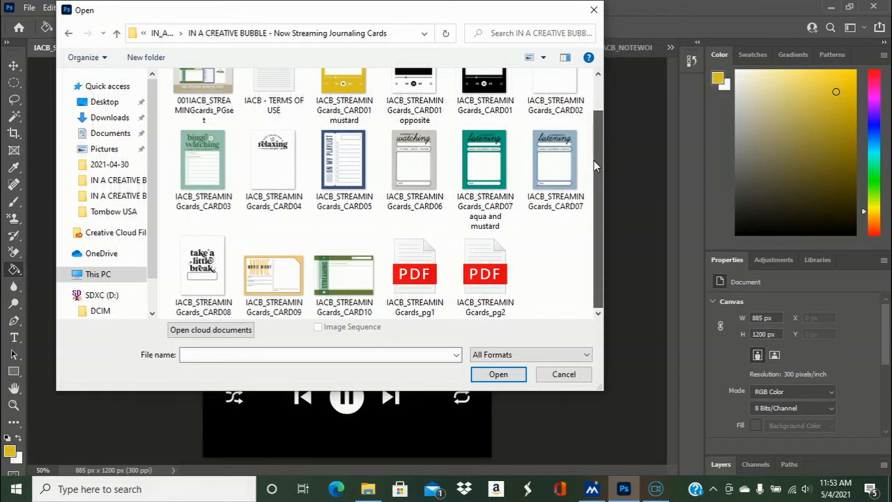
double_click(343, 184)
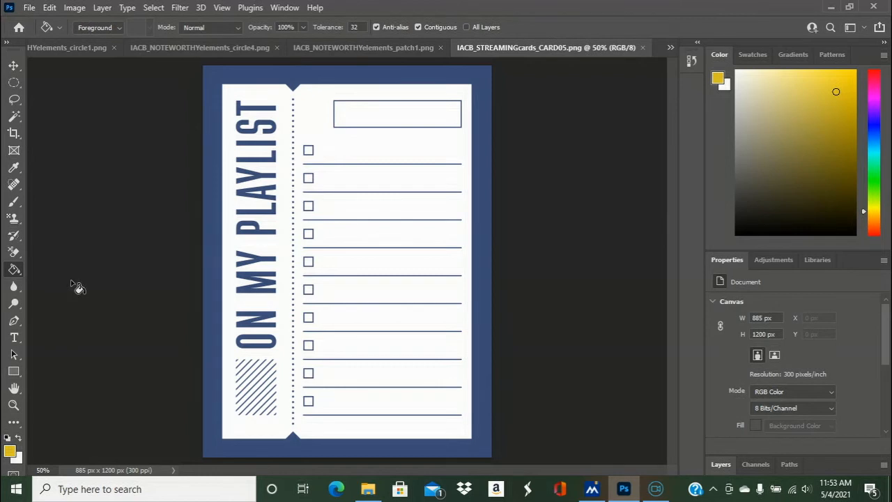
- Fill the playlist card's blue border with mustard and save it as a PNG named "IACB_STREAMINGcards_CARD05 mustard and blue"
left_click(222, 76)
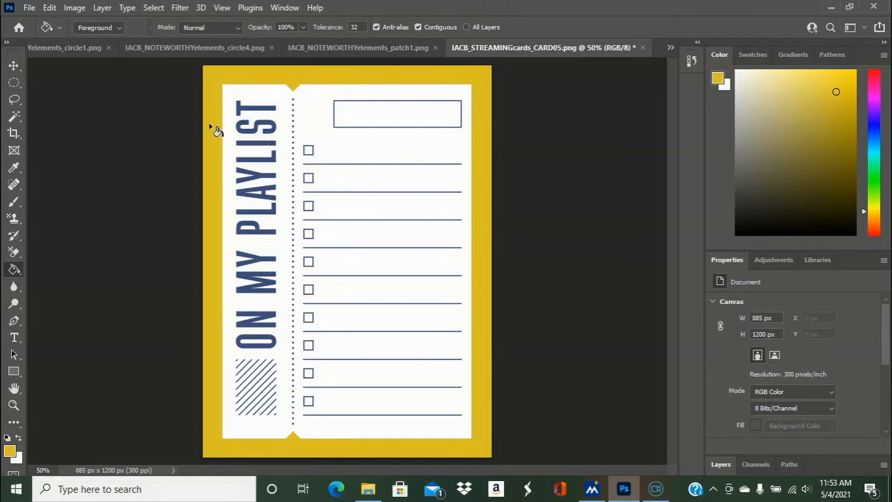
left_click(29, 7)
left_click(63, 165)
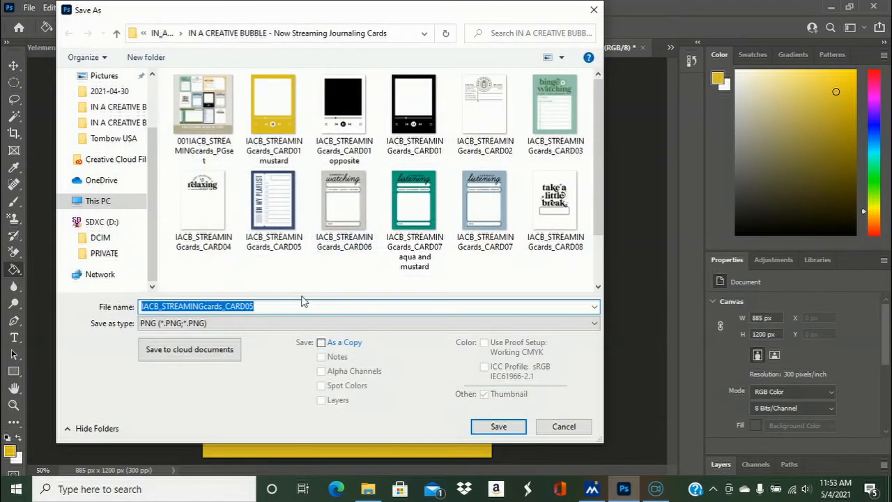
left_click(291, 307)
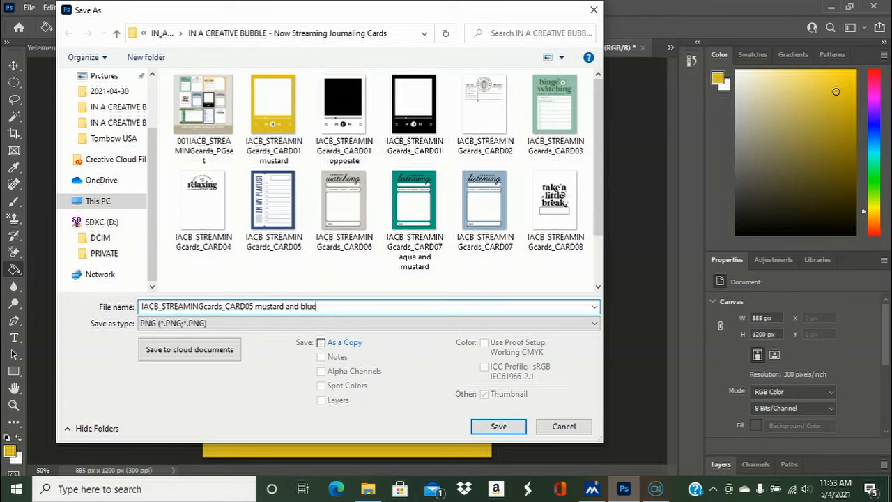
left_click(485, 427)
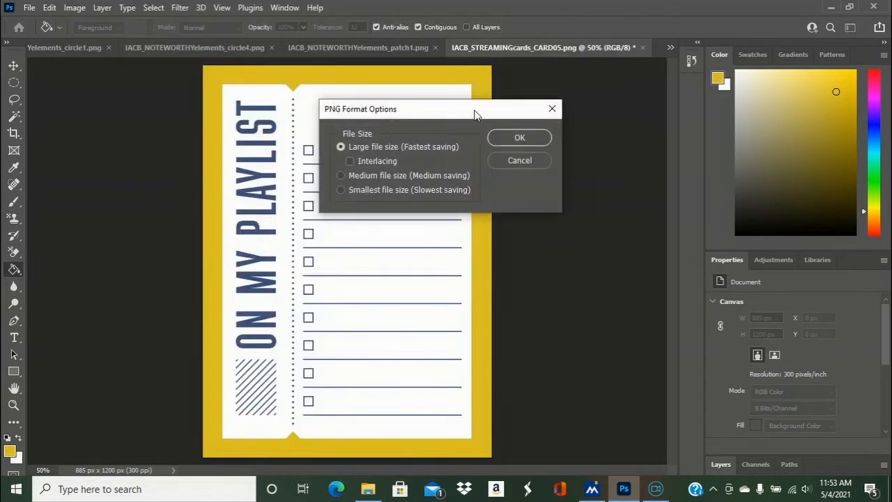
left_click(501, 138)
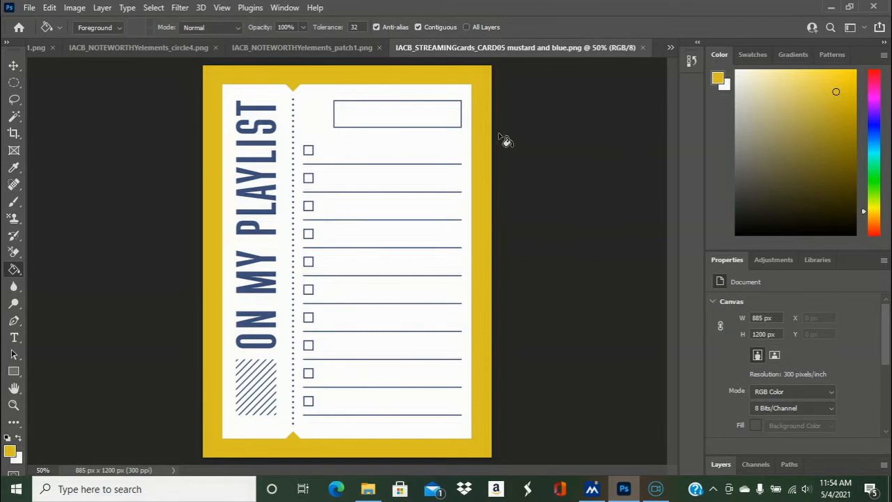
- Undo the playlist card's border fill and switch to the 001IACB_NOTEWORTHYelements_PGset.png overview image
key("ctrl+z")
left_click(290, 50)
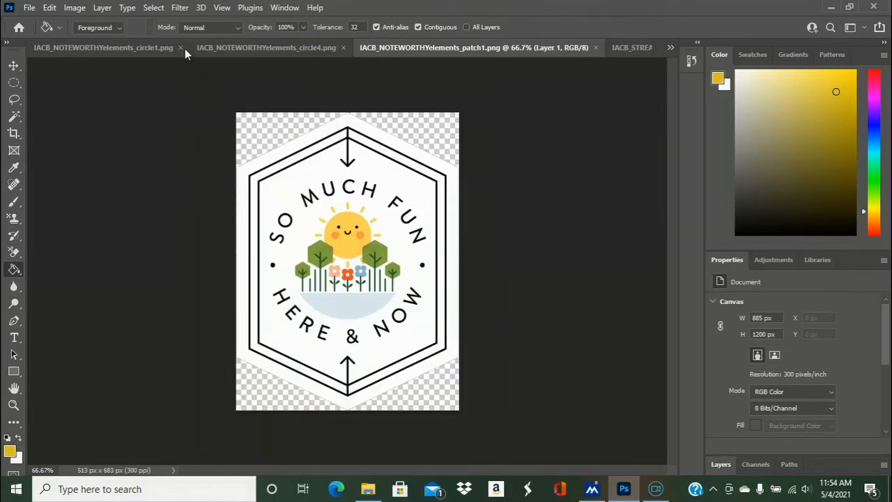
left_click(171, 49)
left_click(671, 47)
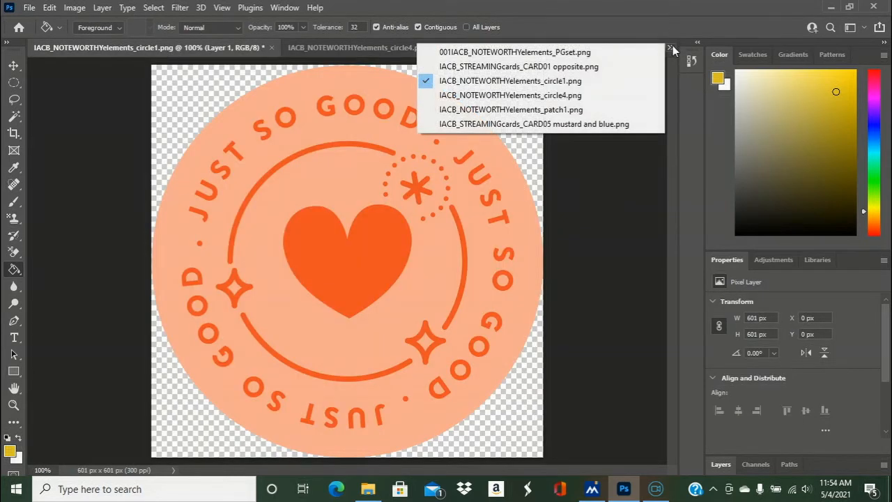
left_click(627, 66)
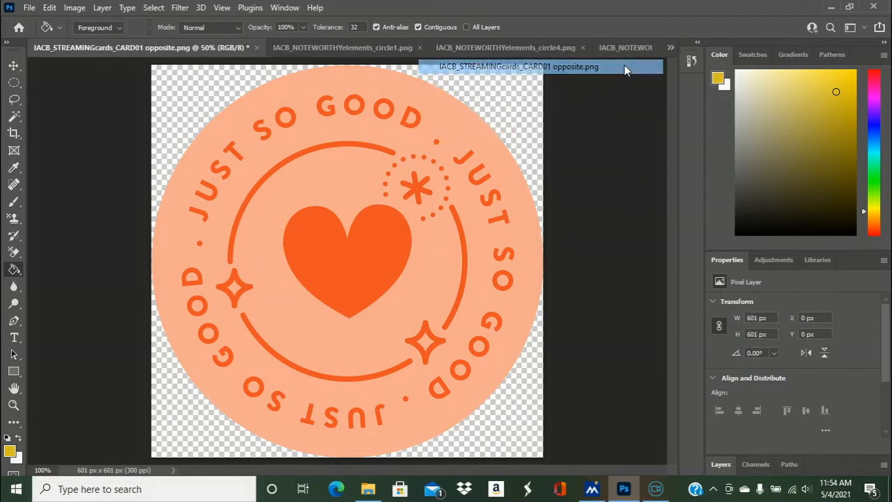
left_click(671, 46)
left_click(641, 60)
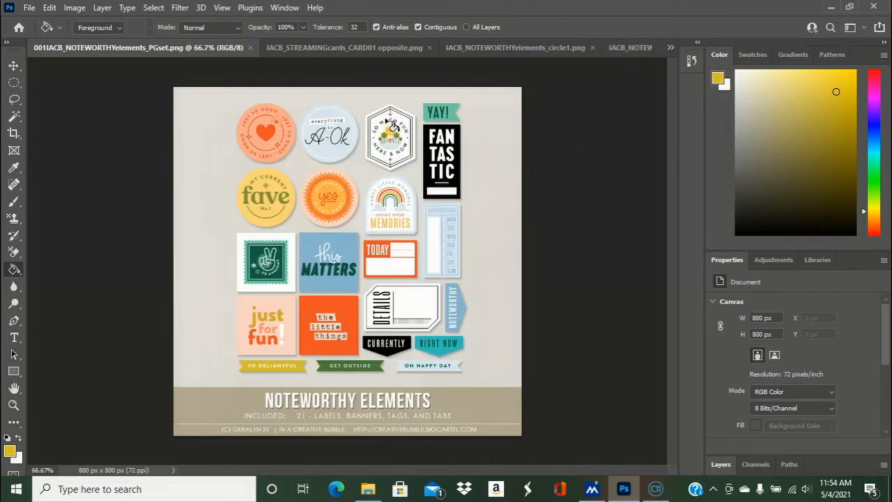
- Bring the playlist card document IACB_STREAMINGcards_CARD05 mustard and blue.png back into view
left_click(629, 49)
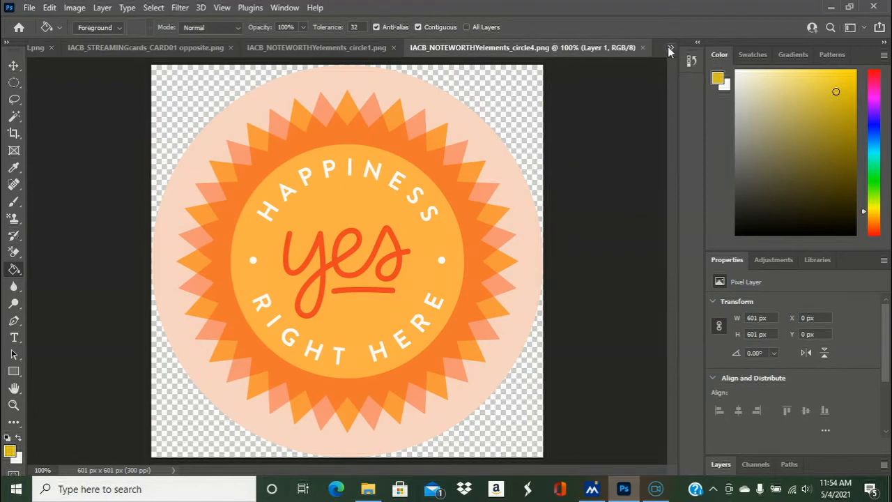
left_click(670, 49)
left_click(632, 123)
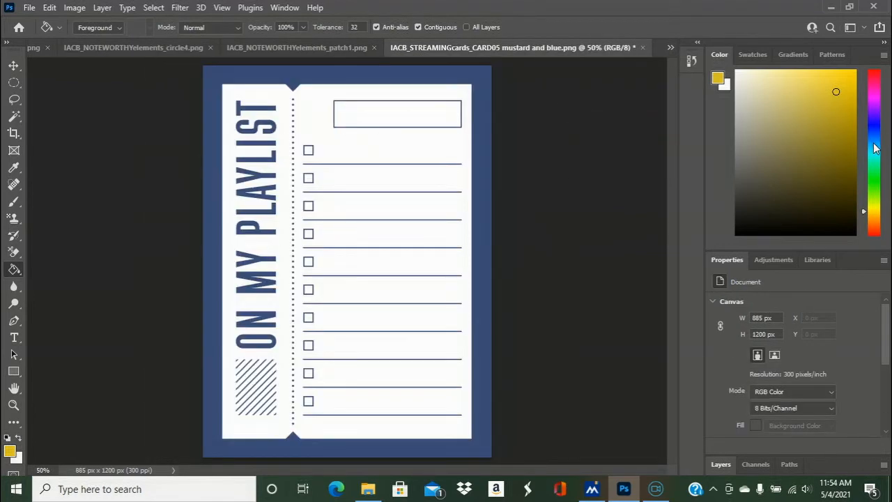
- Switch from Photoshop to the Chrome browser and open scrapbook.com
left_click(832, 9)
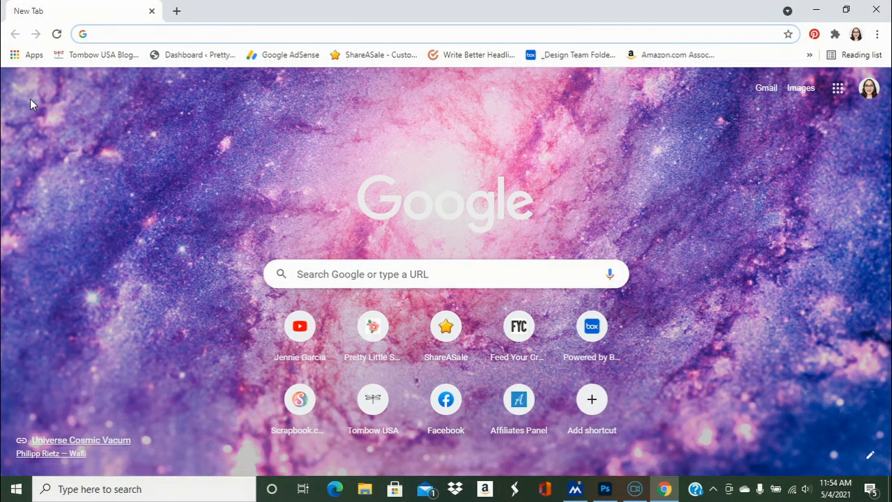
type("scrapbook.com")
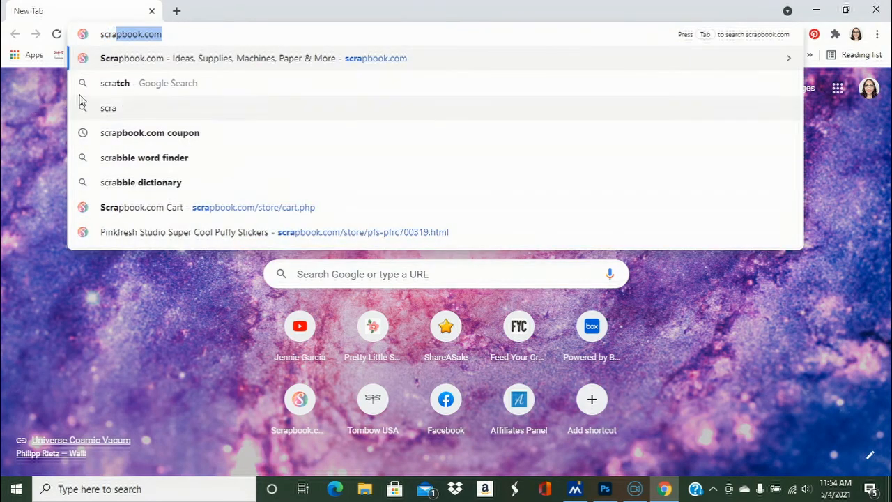
left_click(186, 32)
key("Return")
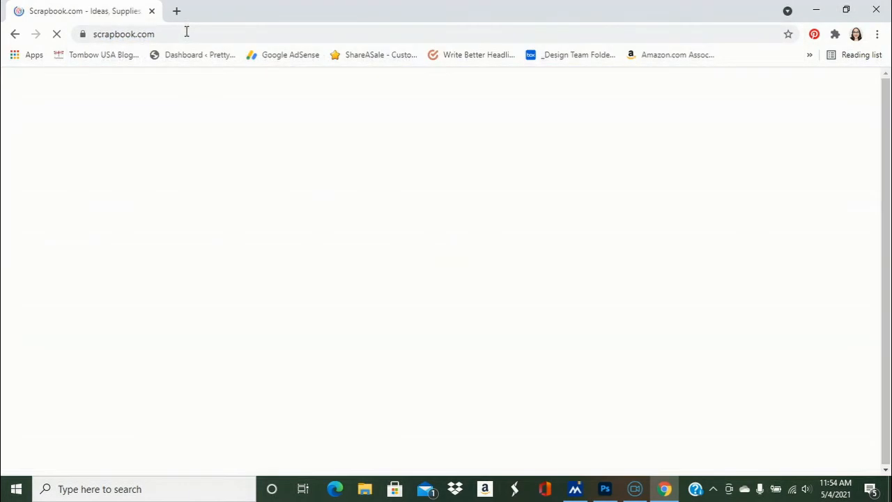
- Search the Scrapbook.com store for "pinkfresh studio"
left_click(504, 172)
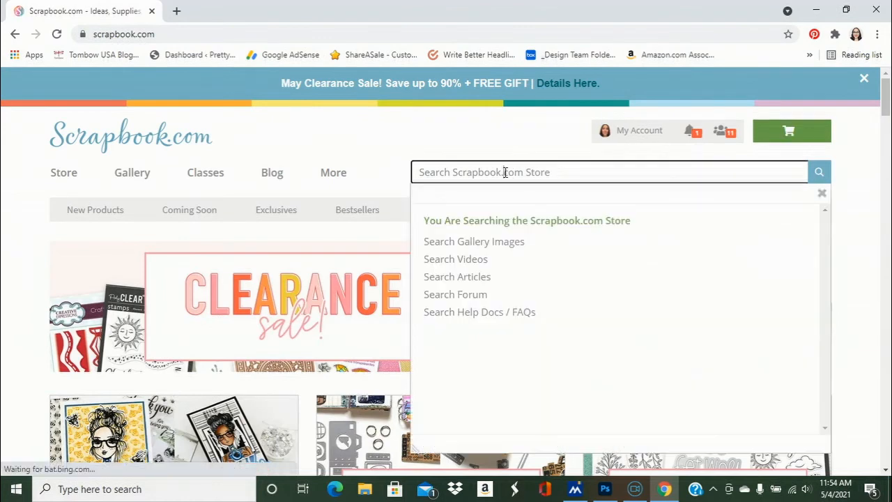
type("pinkfre")
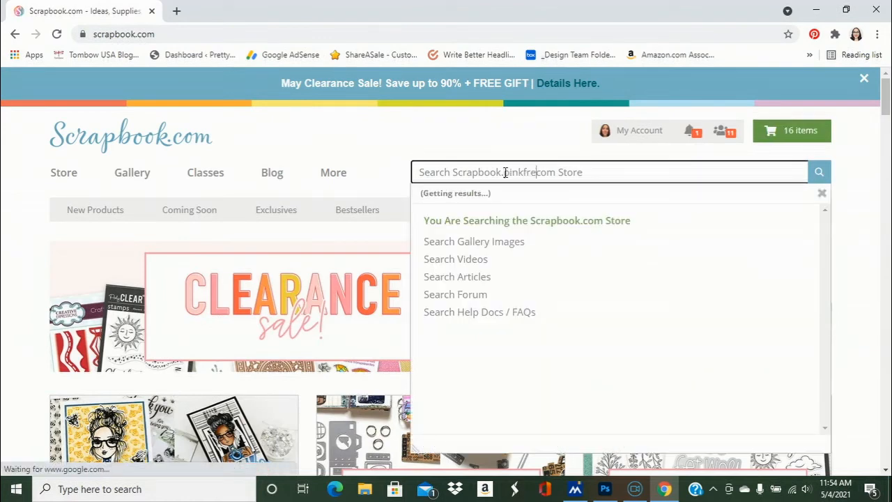
key("ctrl+a")
type("pinkfre")
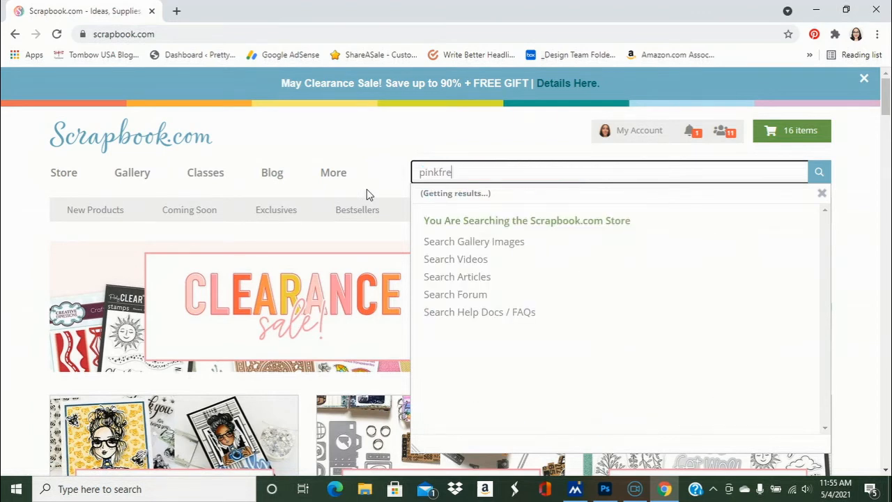
type("sh stud")
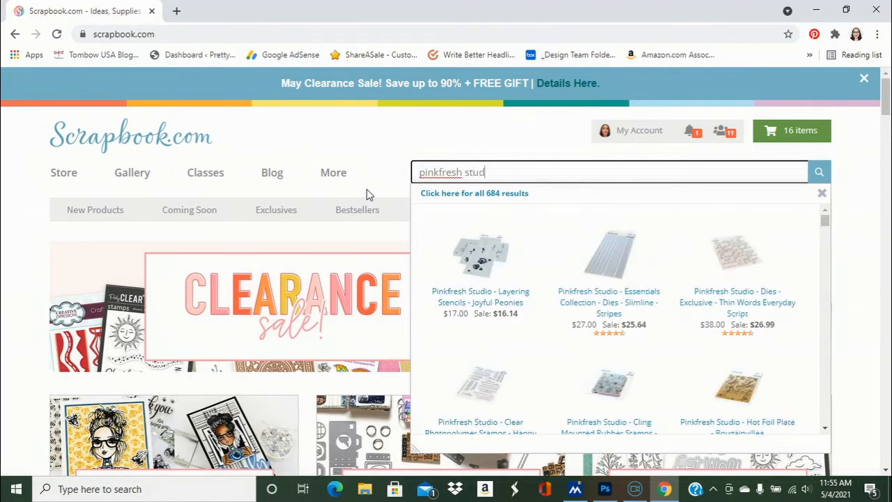
type("io")
key("Return")
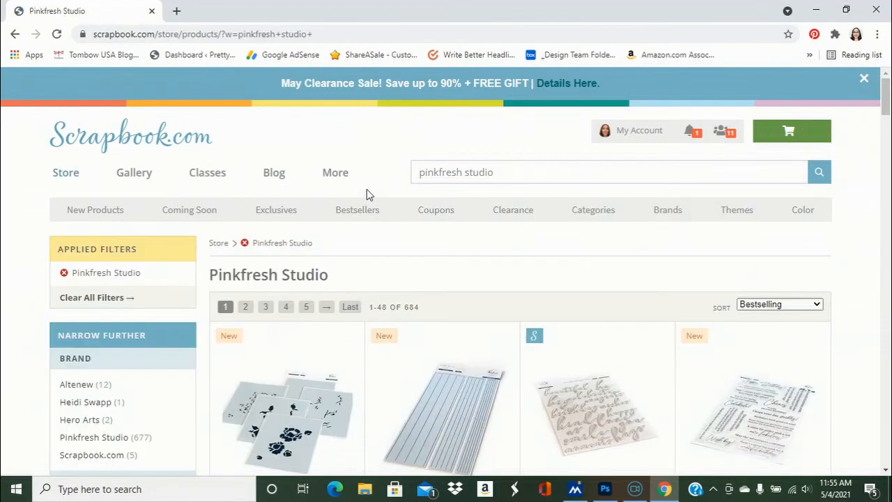
- Open the product page for Pinkfresh Studio's Keeping It Real Collection Puffy Stickers - Phrases and show its sticker sheet image
left_click_drag(887, 115, 887, 178)
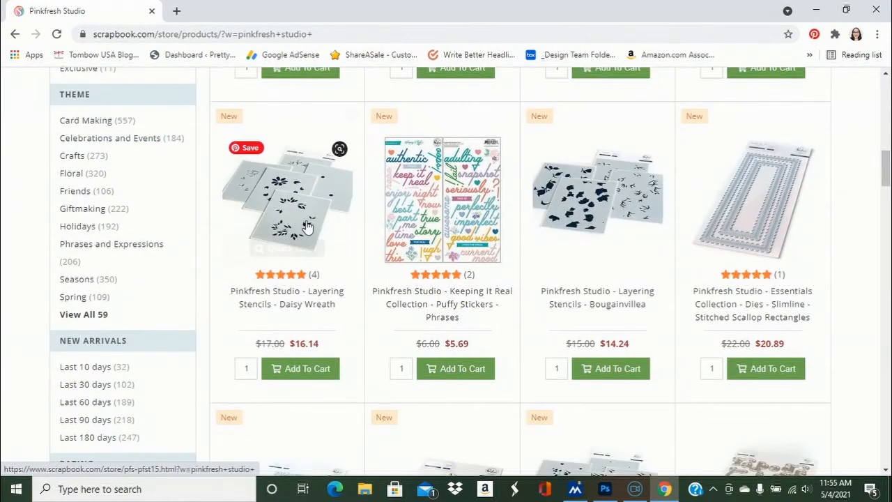
left_click(416, 238)
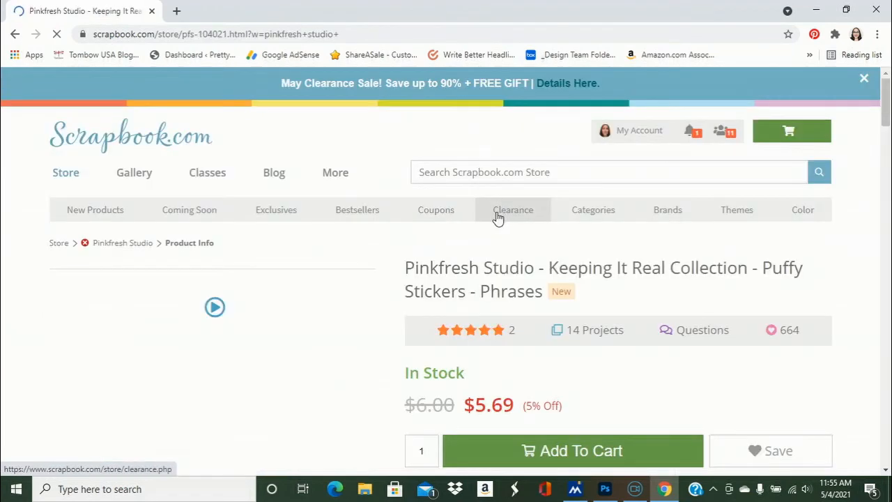
scroll(887, 139, "down", 2)
scroll(887, 141, "down", 1)
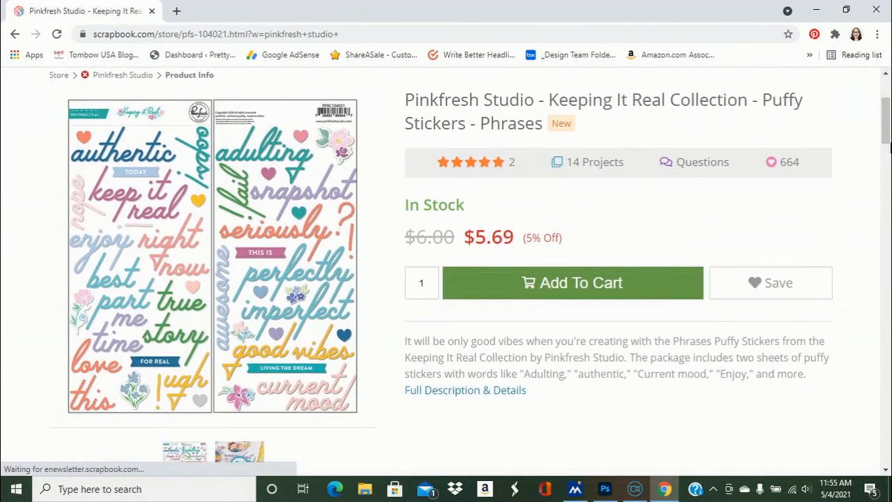
- Save the puffy sticker sheet image to the Desktop as a JPEG named "pinkfresh studio"
right_click(235, 286)
left_click(258, 311)
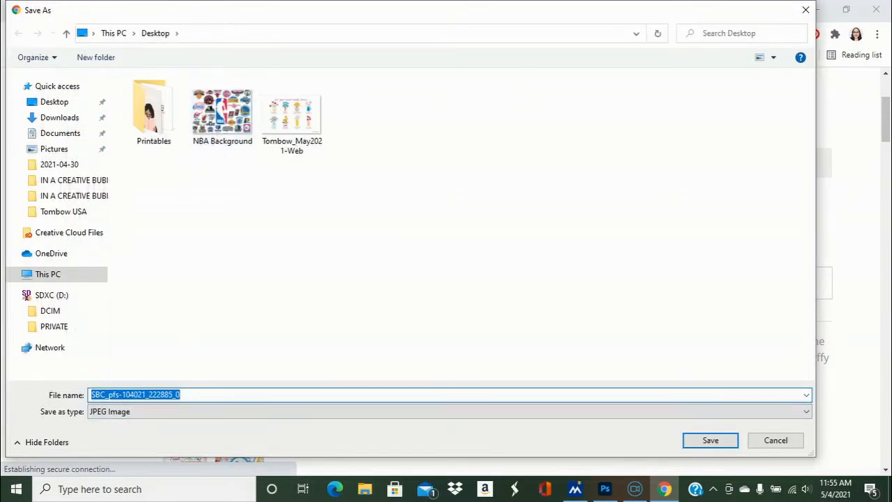
type("pinkfresh studio")
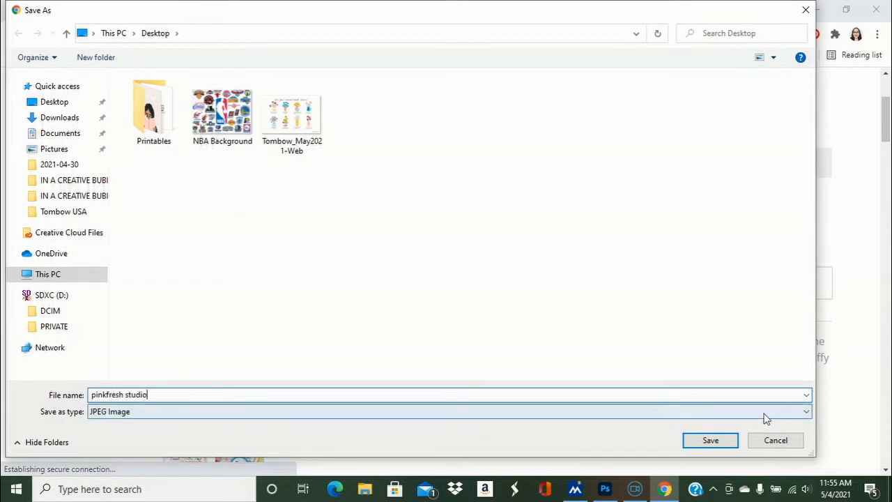
left_click(725, 441)
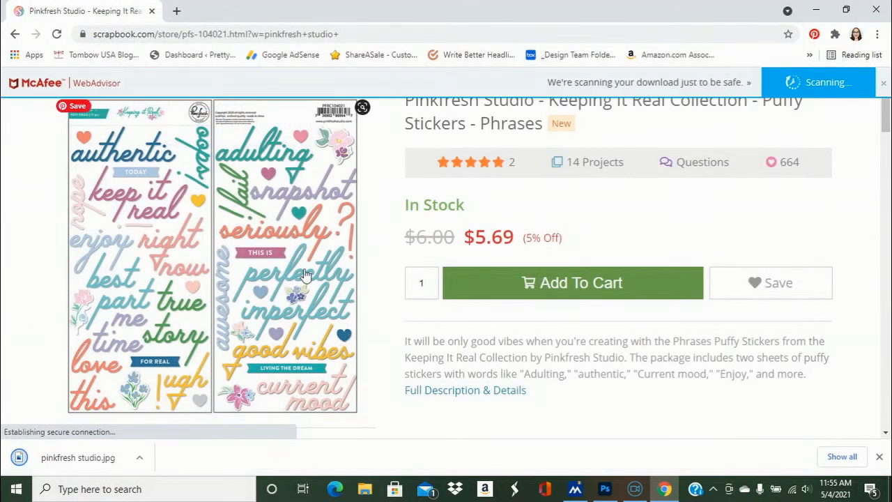
- Switch back to Photoshop and open the pinkfresh studio image from the Desktop
left_click(606, 488)
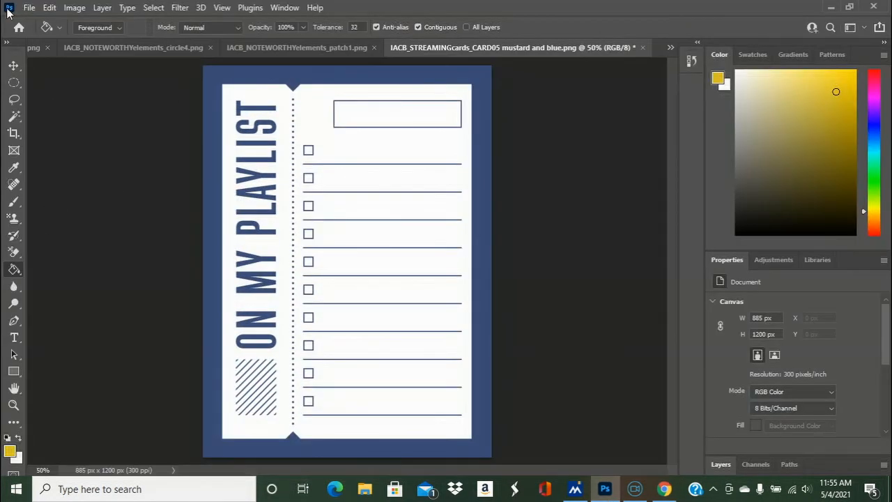
left_click(29, 7)
left_click(39, 33)
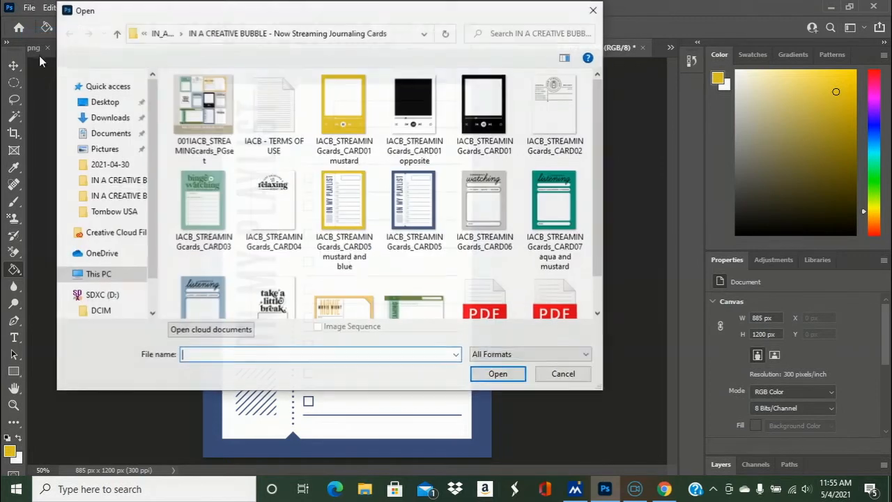
left_click(106, 102)
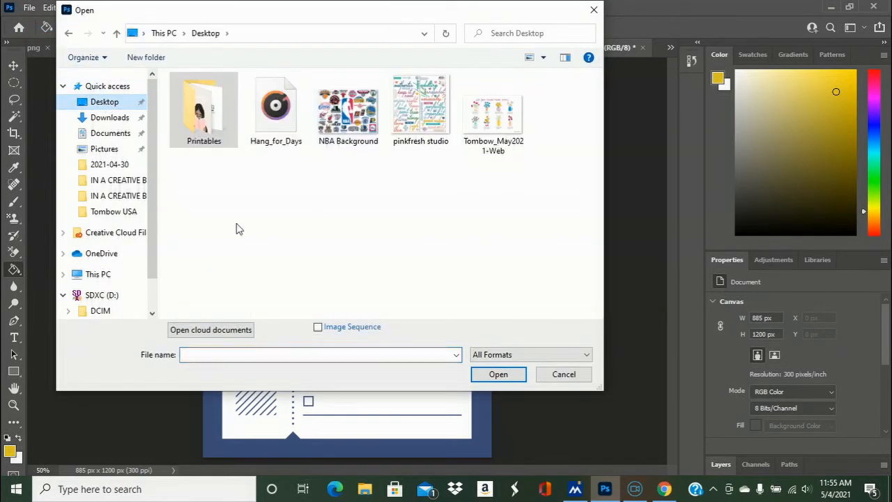
left_click(417, 131)
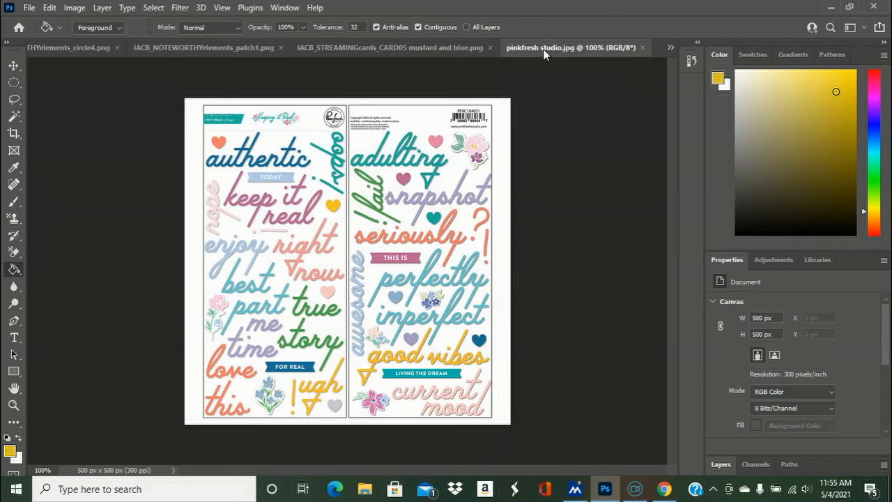
- Sample the pinkish purple of the "THIS IS" banner on the sticker sheet as the foreground color with the Eyedropper
left_click(12, 171)
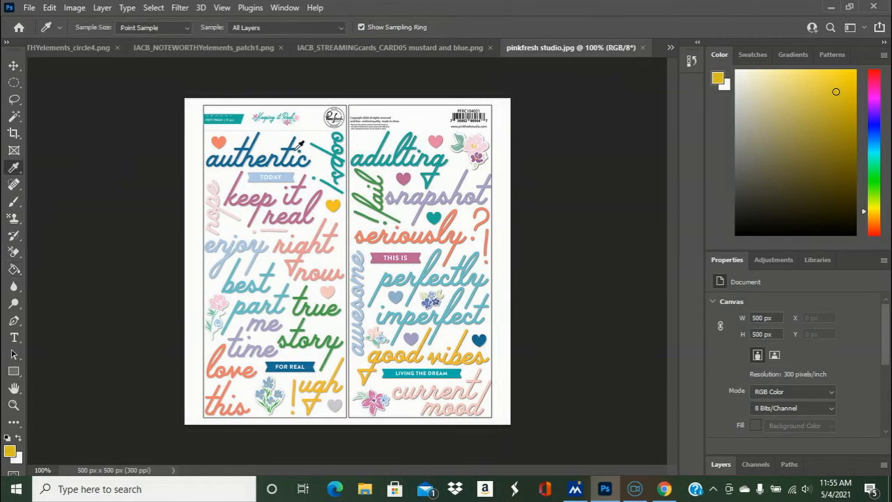
left_click_drag(53, 470, 5, 476)
type("145")
key("Return")
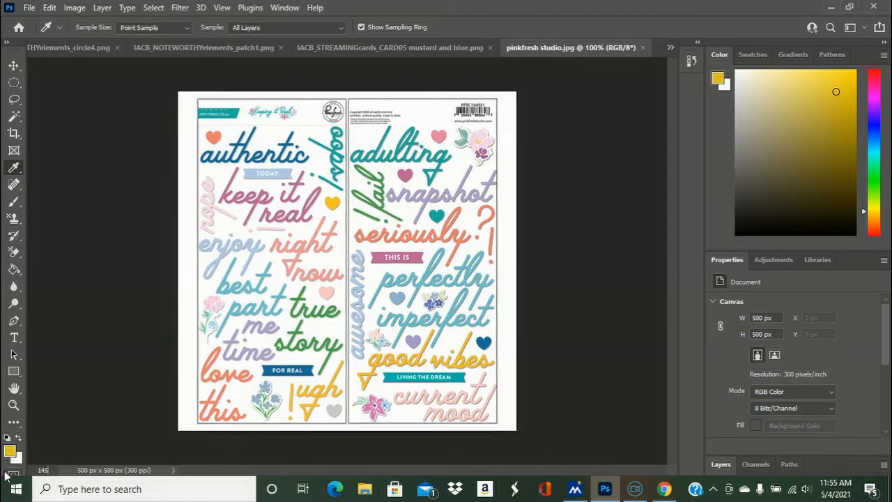
left_click(395, 250)
- Fill the playlist card's blue border with the sampled pinkish purple using the Paint Bucket
left_click(414, 47)
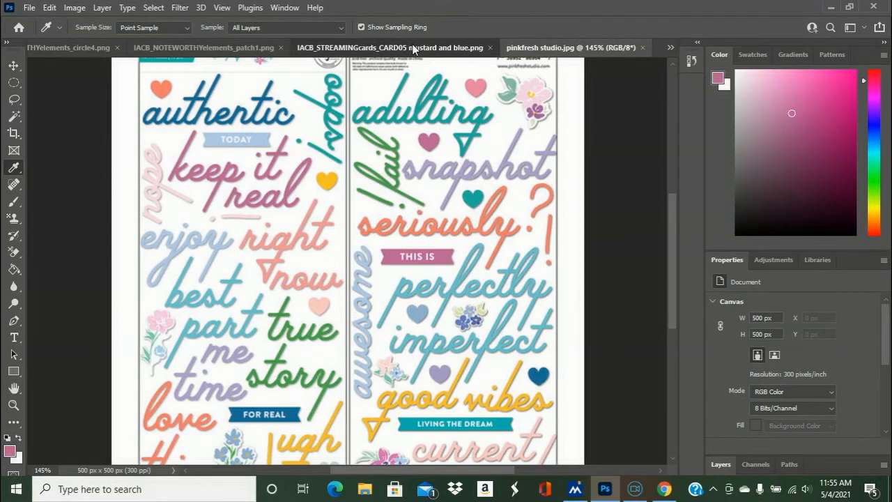
left_click(14, 269)
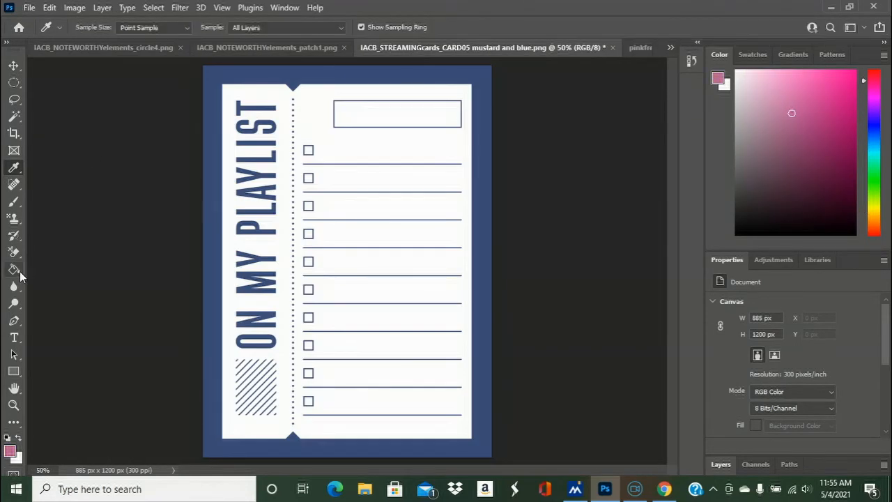
left_click(278, 78)
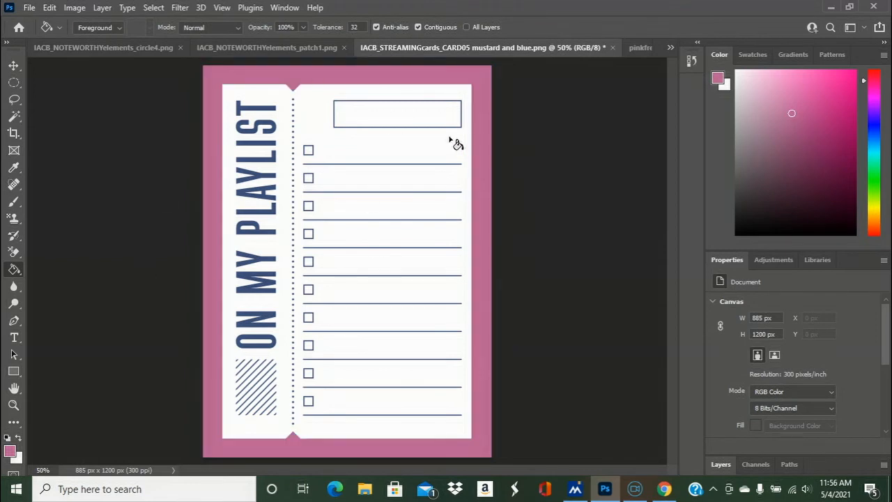
- Save the recolored playlist card as a large-file-size PNG named "IACB_STREAMINGcards_CARD05 purple and blue"
left_click(29, 7)
left_click(51, 165)
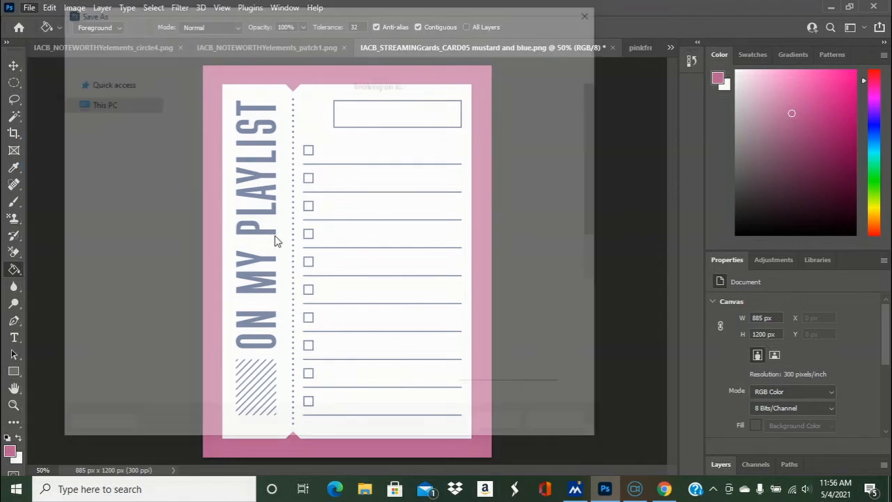
left_click(285, 307)
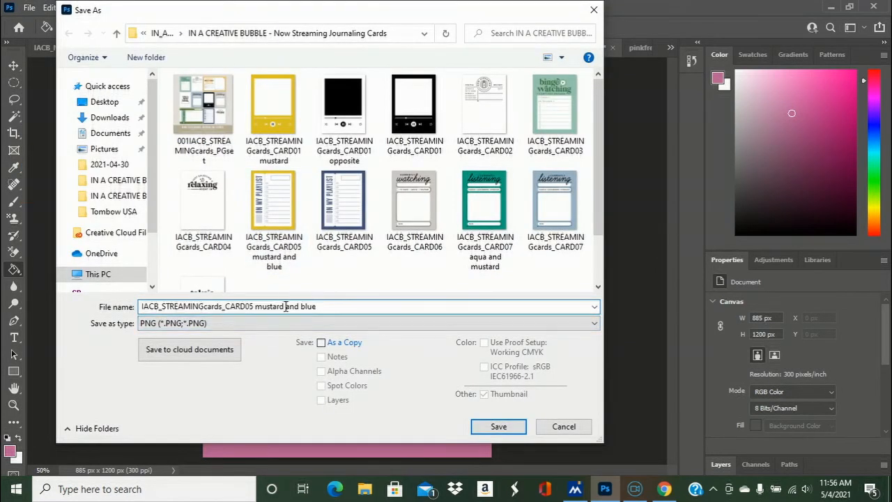
left_click_drag(284, 307, 262, 309)
type("purple")
left_click(499, 426)
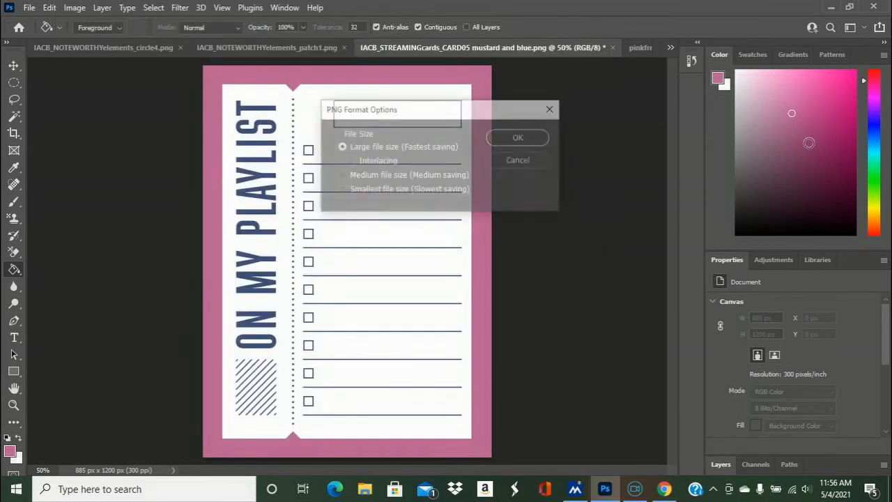
left_click(522, 138)
- Undo the pinkish purple border fill, choose a darker grape shade, and fill the playlist card's border with it
key("ctrl+z")
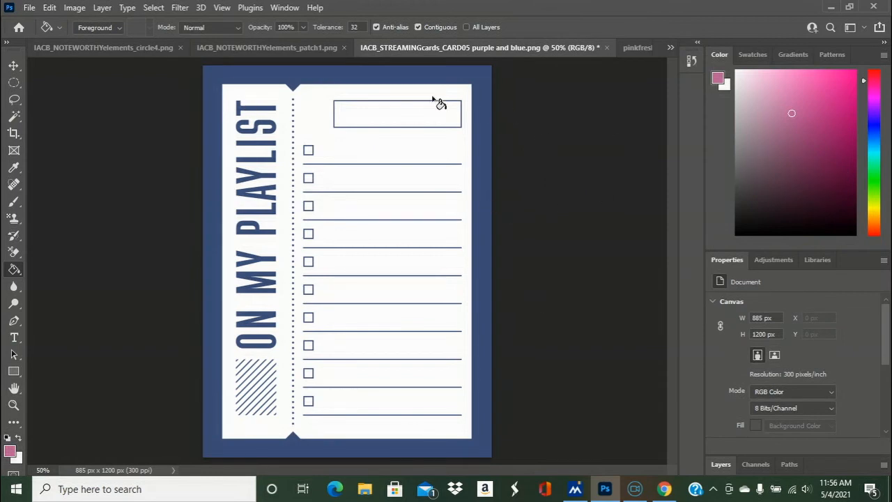
left_click(822, 162)
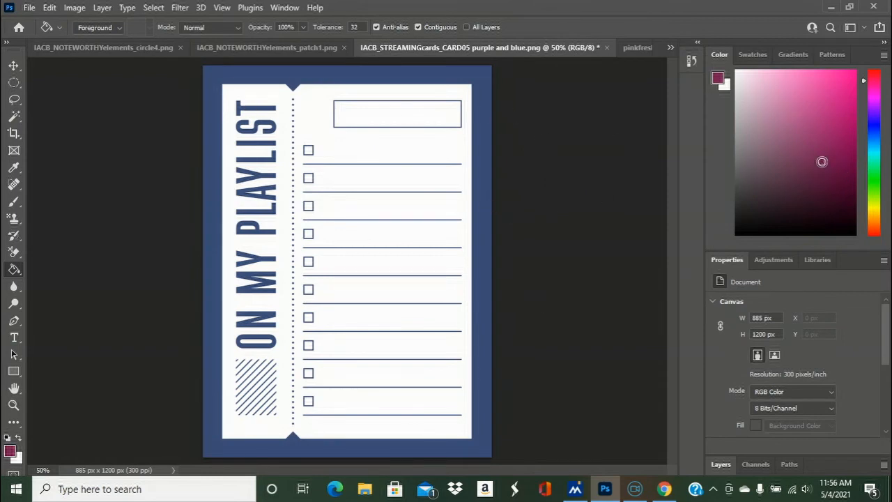
left_click(325, 80)
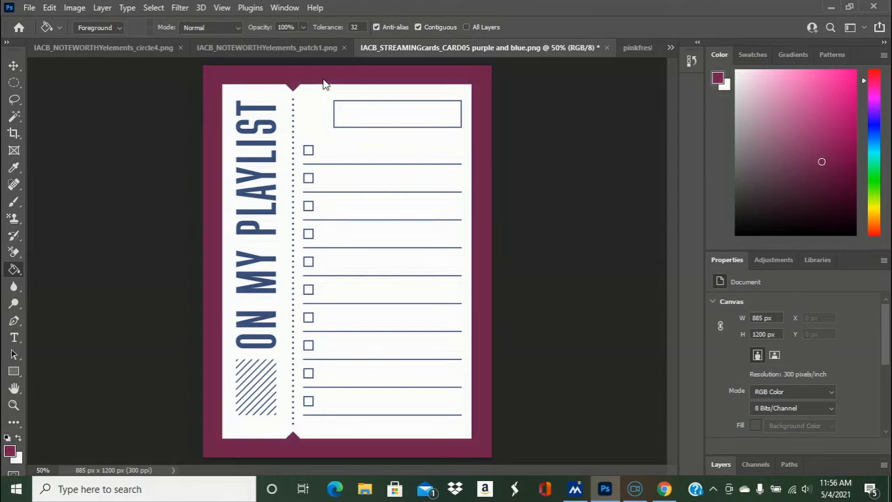
- Save the playlist card as a PNG named "IACB_STREAMINGcards_CARD05 grape", then undo its border fill
left_click(30, 7)
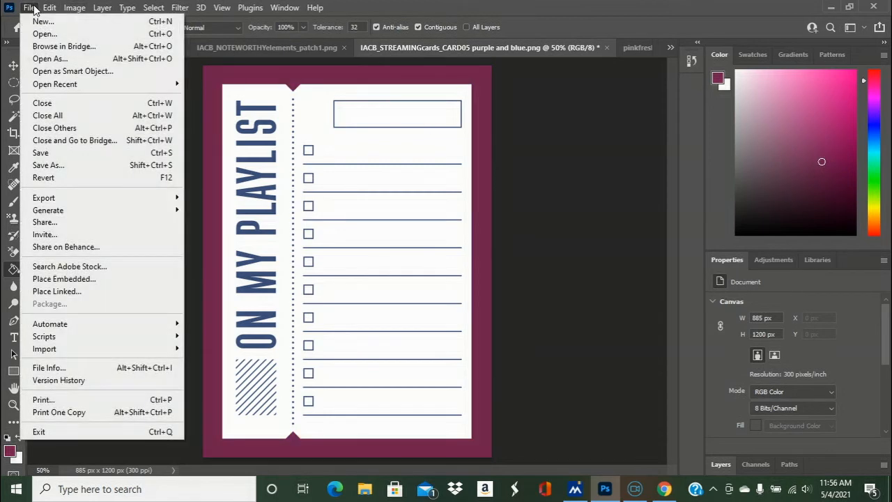
left_click(53, 165)
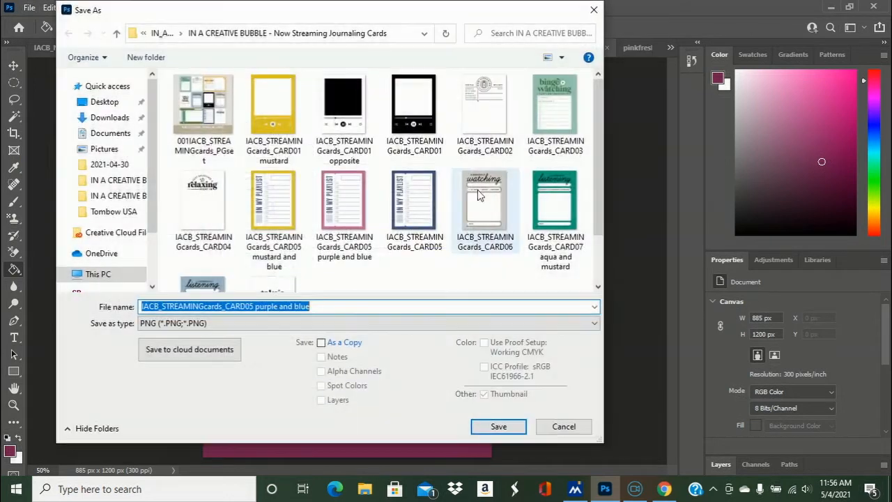
left_click_drag(314, 307, 257, 310)
type("gra")
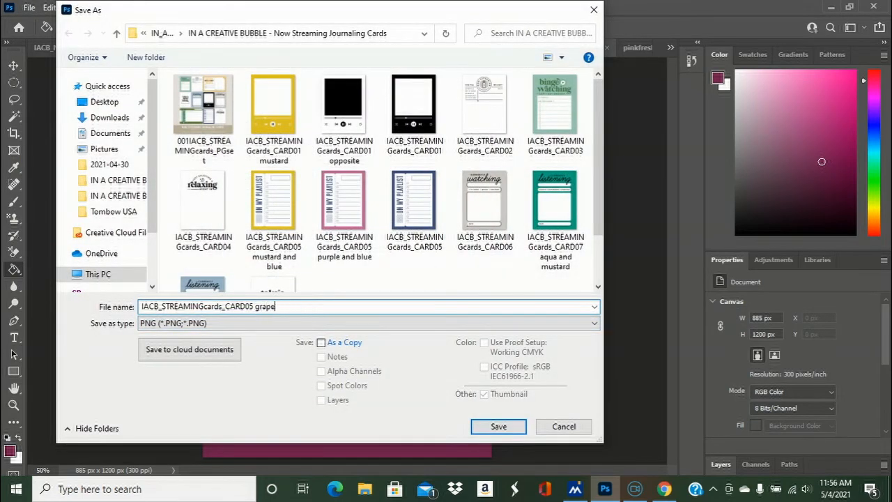
left_click(512, 428)
left_click(529, 136)
key("ctrl+z")
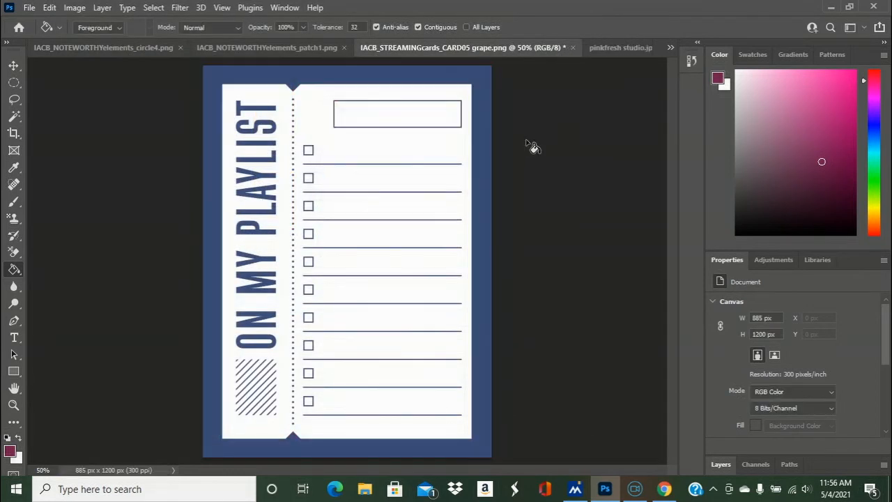
- Sample the green from the word "true" in the pinkfresh studio image and fill the playlist card's blue border with it
left_click(616, 51)
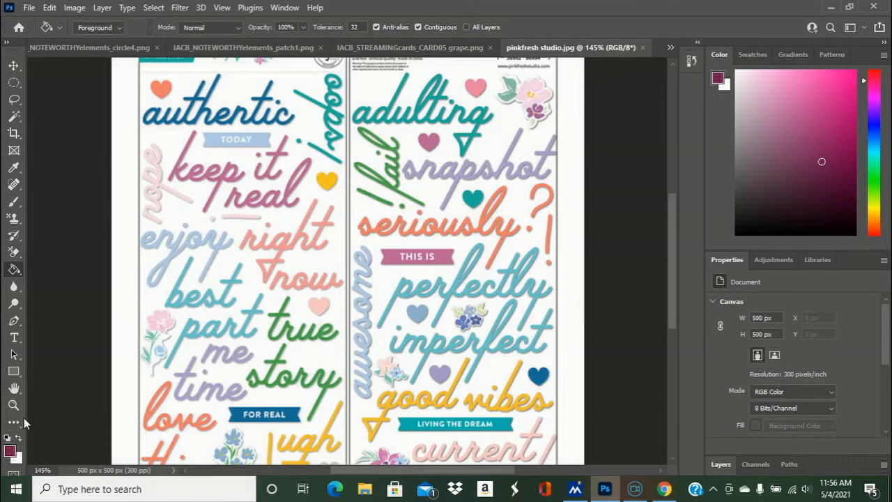
left_click(13, 167)
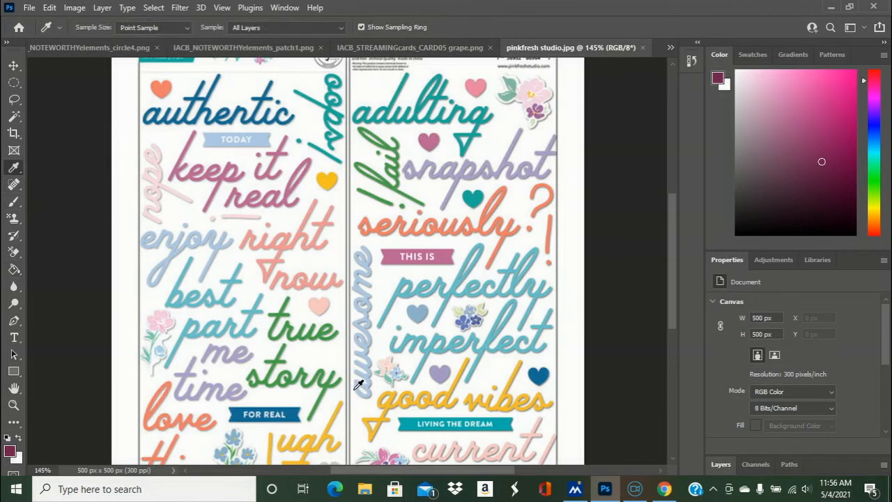
left_click(282, 313)
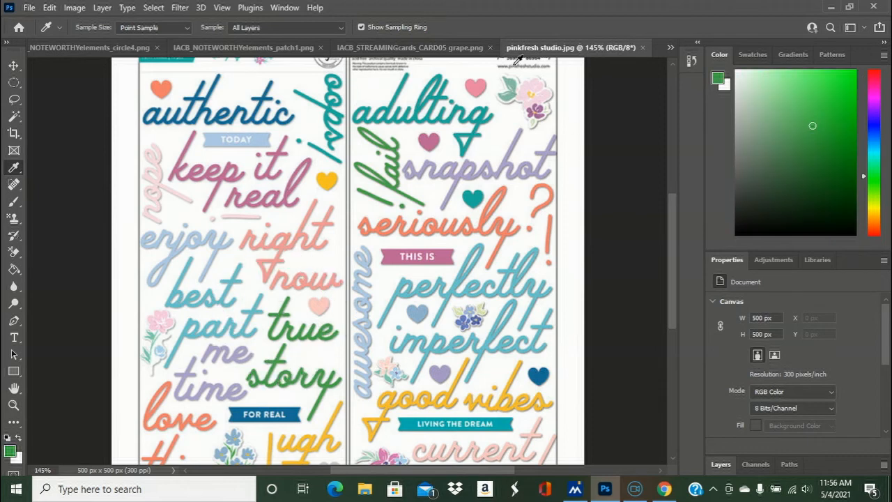
left_click(480, 49)
left_click(13, 269)
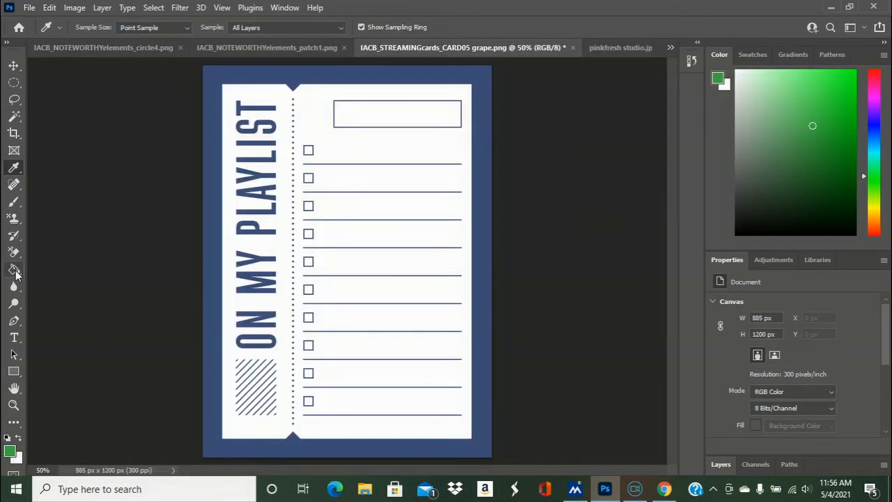
left_click(298, 78)
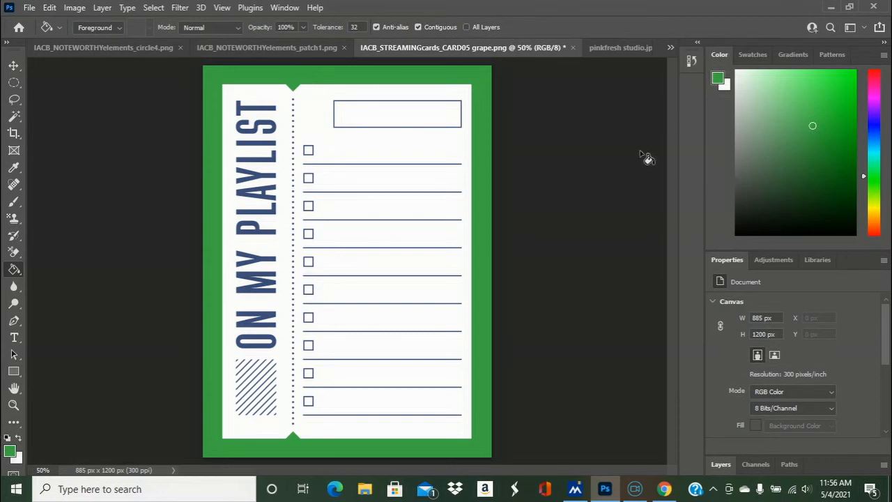
- Undo the green border fill, choose a darker green shade, and fill the playlist card's border with it
key("ctrl+z")
left_click(816, 149)
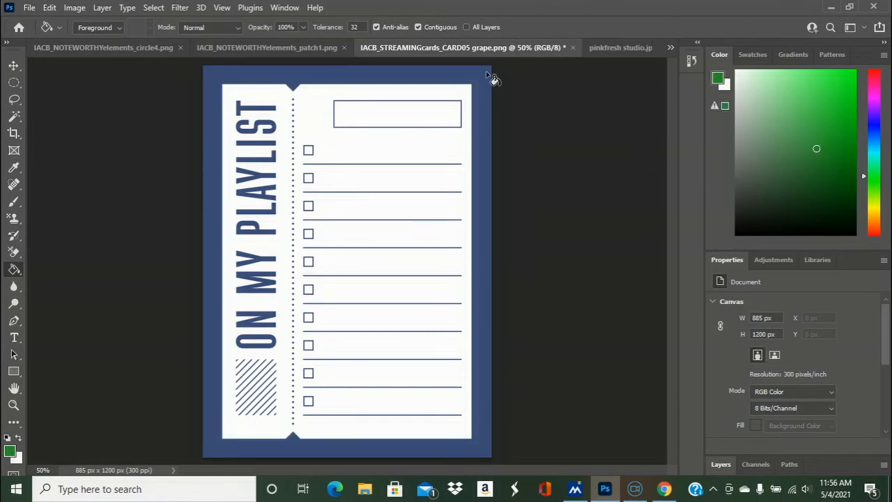
left_click(466, 81)
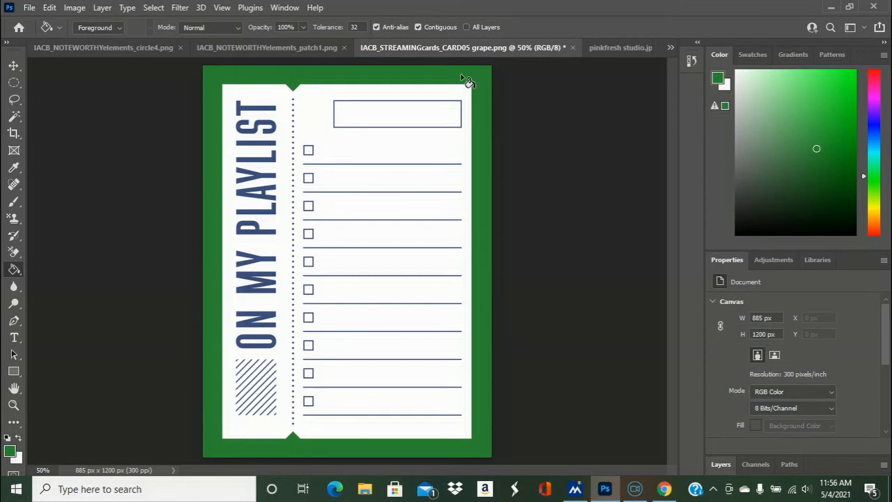
- Save the playlist card as a large-file-size PNG named "IACB_STREAMINGcards_CARD05 green"
left_click(29, 8)
left_click(55, 167)
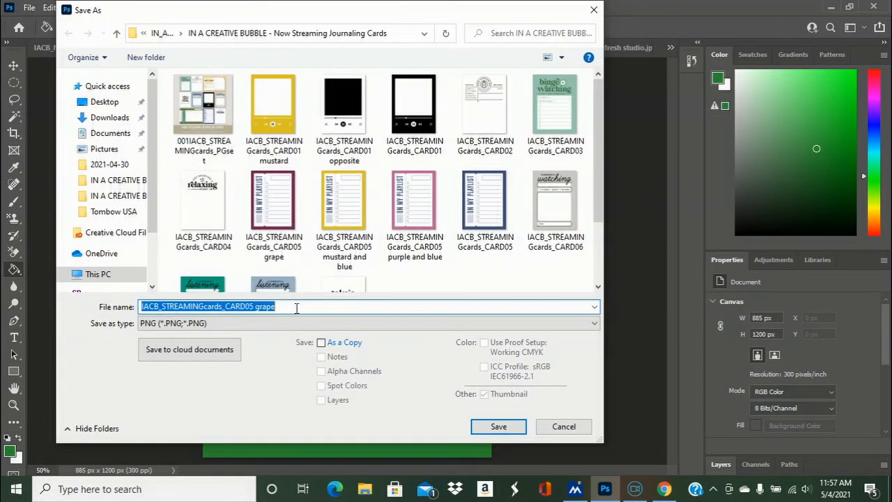
left_click(293, 307)
left_click_drag(257, 311, 300, 310)
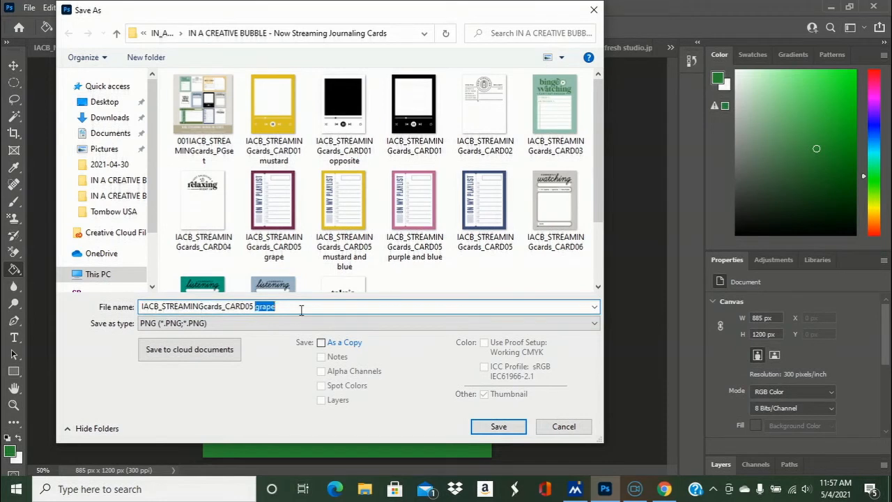
type("green")
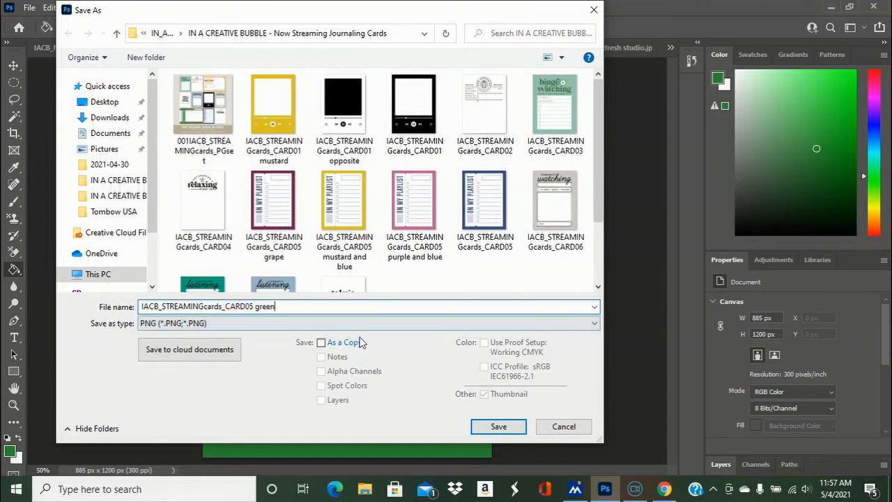
left_click(499, 428)
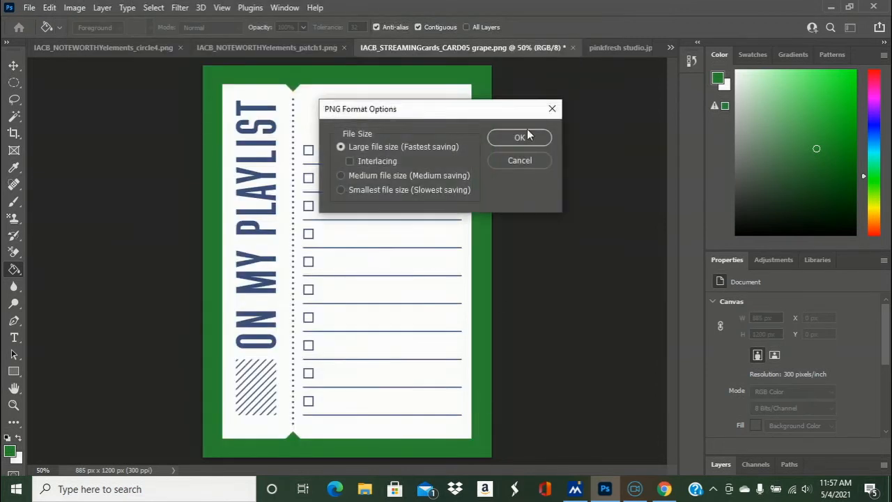
left_click(526, 138)
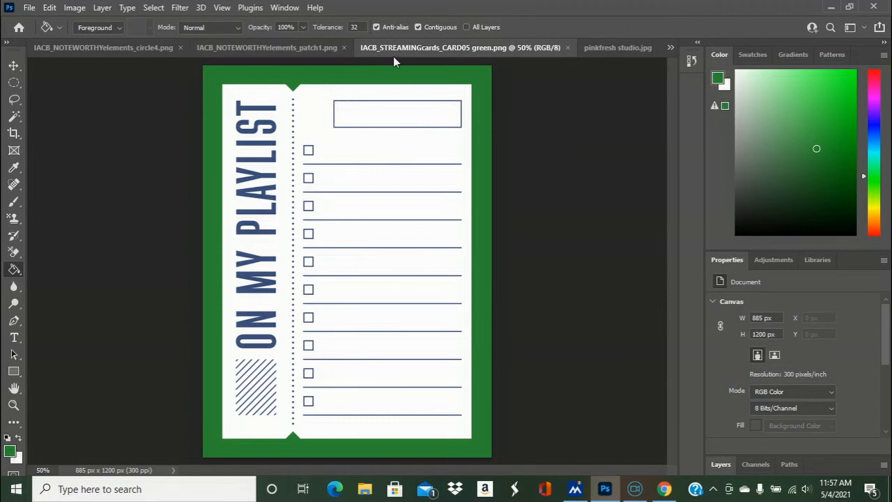
- Close the green playlist card and open "IACB_STREAMINGcards_CARD05 grape"
left_click(567, 47)
left_click(29, 7)
left_click(36, 34)
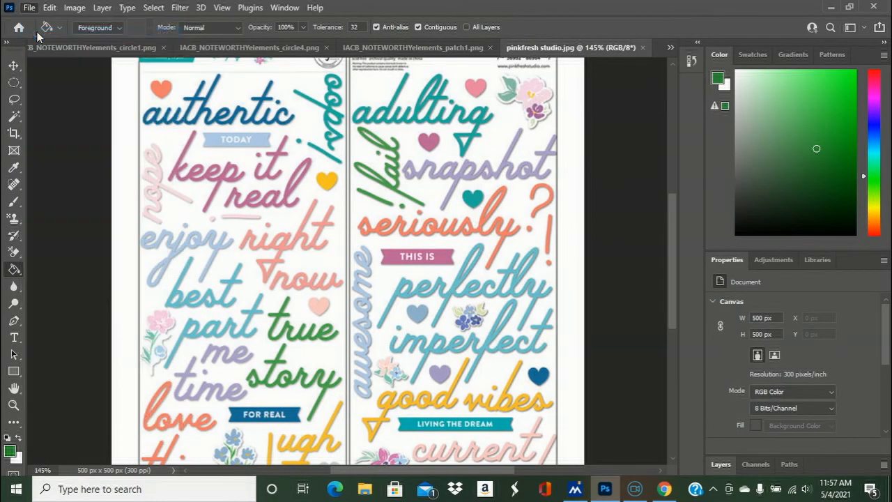
double_click(328, 221)
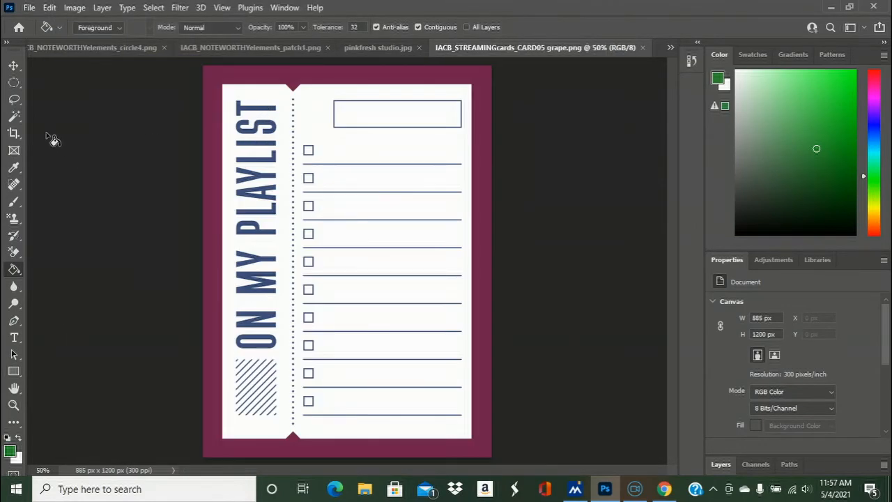
- Sample the pink from the heart above "adulting" in the pinkfresh studio image with the Eyedropper
left_click(14, 168)
left_click(375, 49)
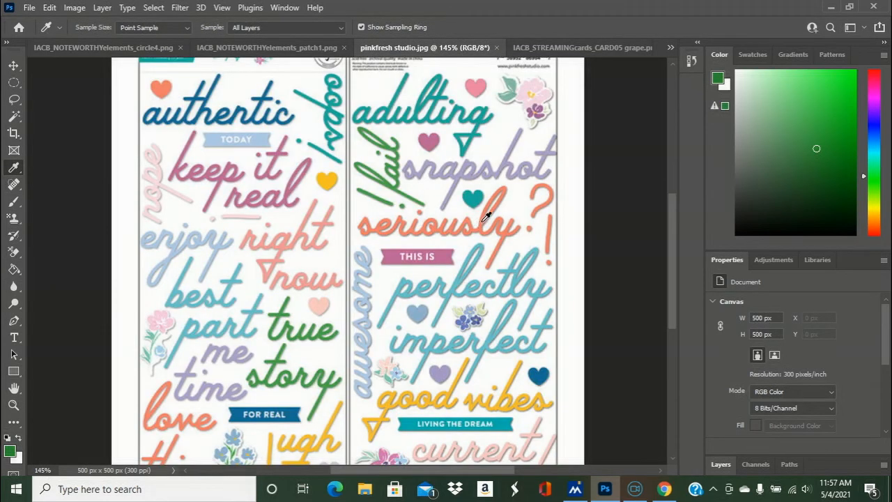
left_click(476, 84)
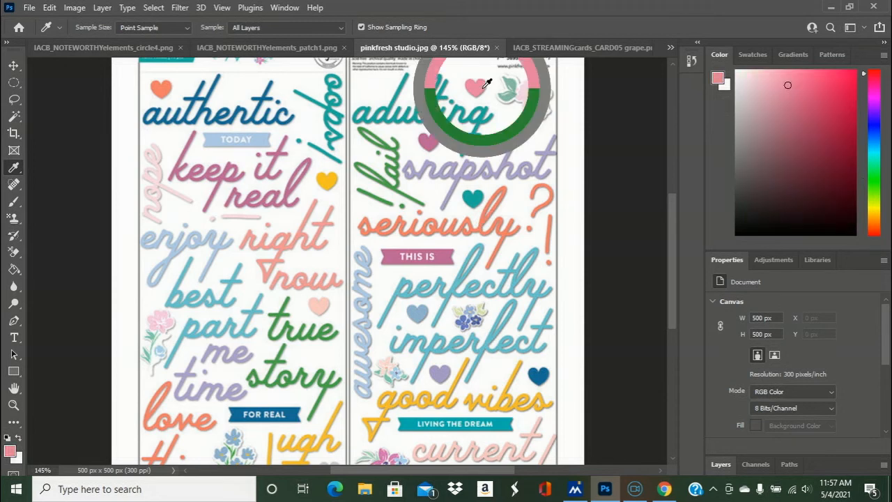
- Fill every second letter of the grape card's "ON MY PLAYLIST" title with the sampled pink: N, Y, L, Y, I and T
left_click(546, 49)
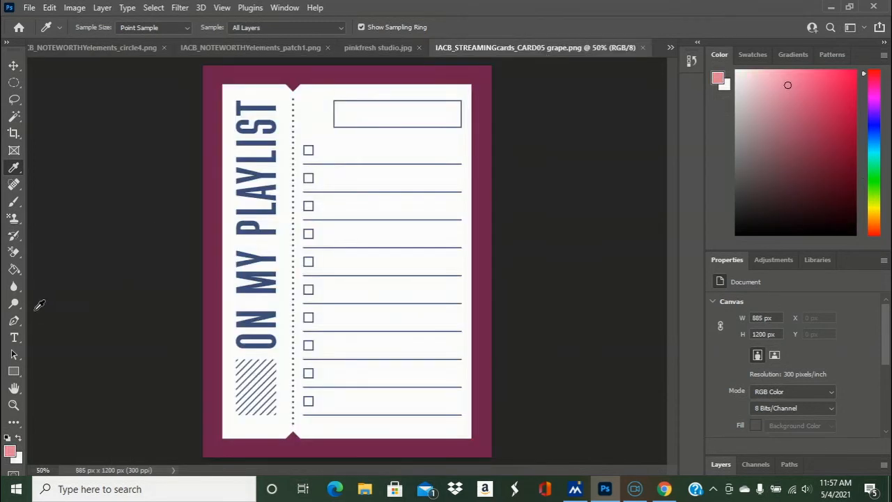
left_click(14, 270)
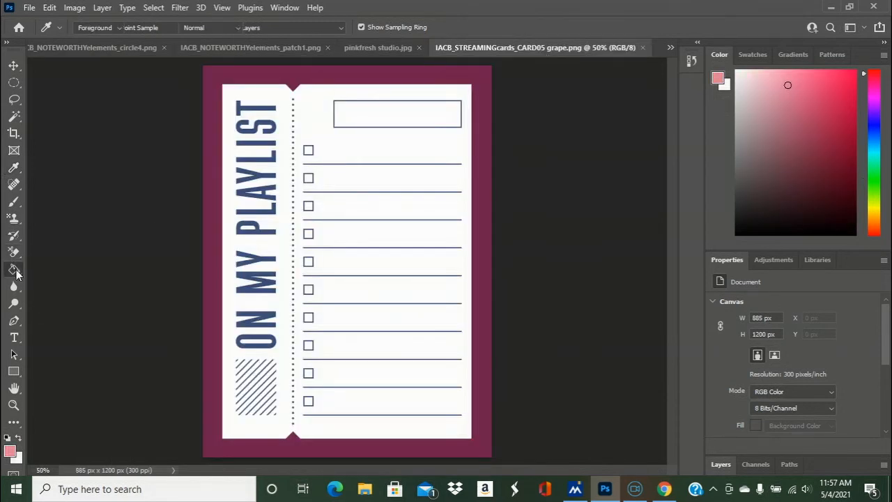
left_click(247, 326)
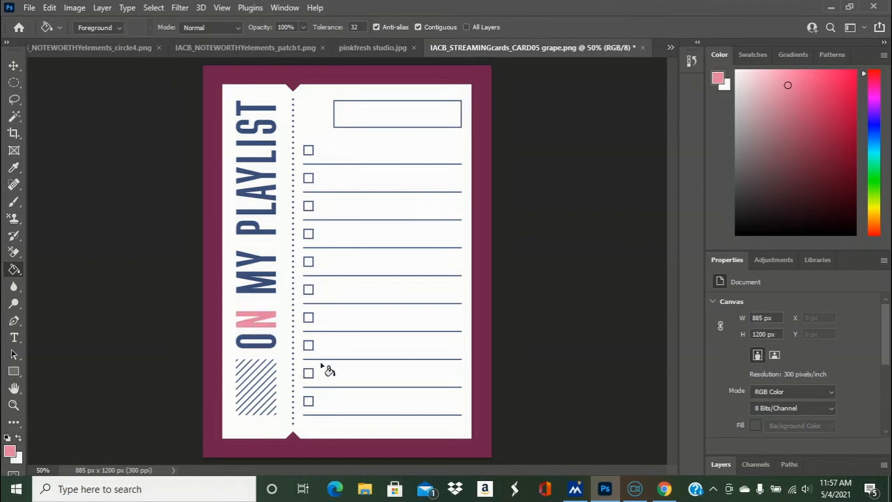
left_click(268, 267)
left_click(274, 211)
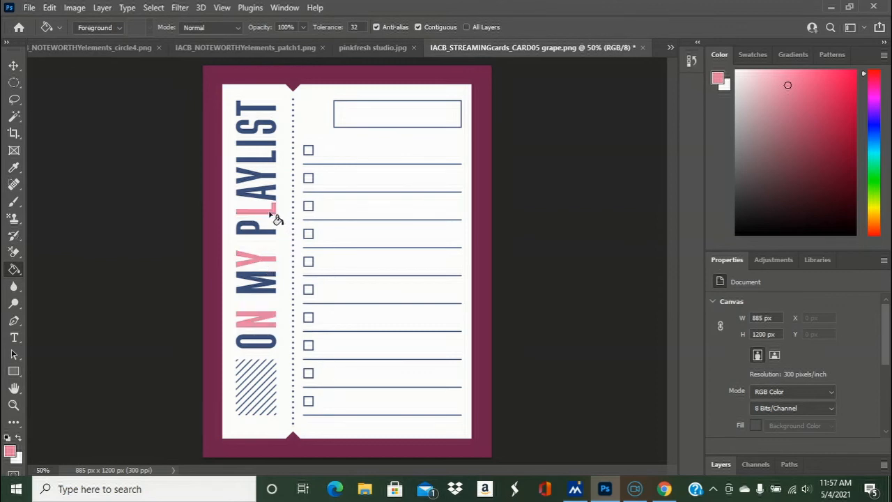
left_click(263, 183)
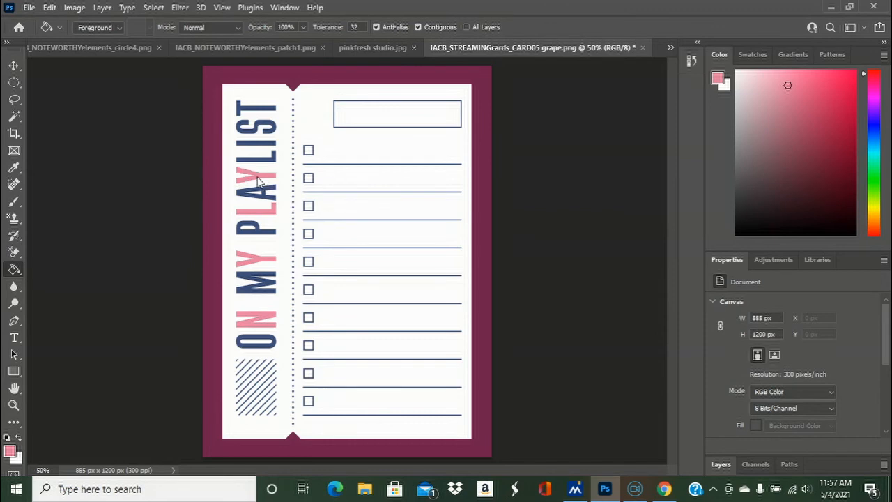
left_click(272, 149)
left_click(276, 109)
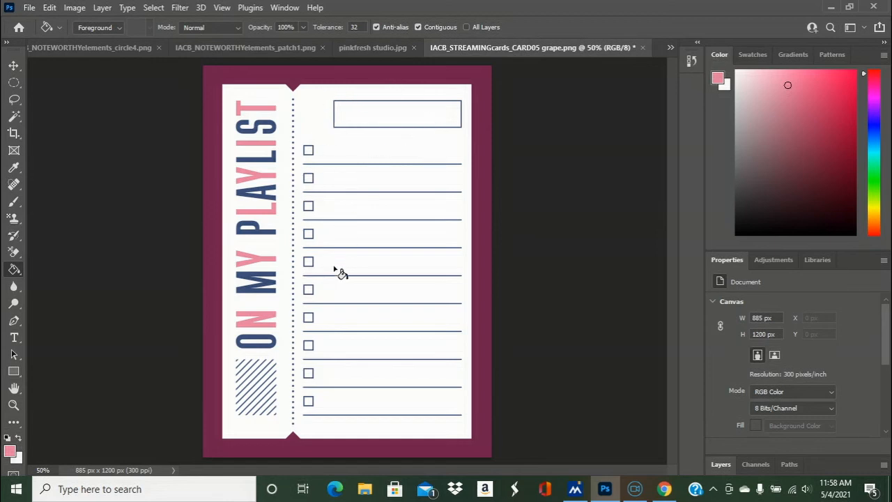
- Save the two-tone title card as a large-file-size PNG named "IACB_STREAMINGcards_CARD05 grape and pink"
left_click(30, 7)
left_click(66, 166)
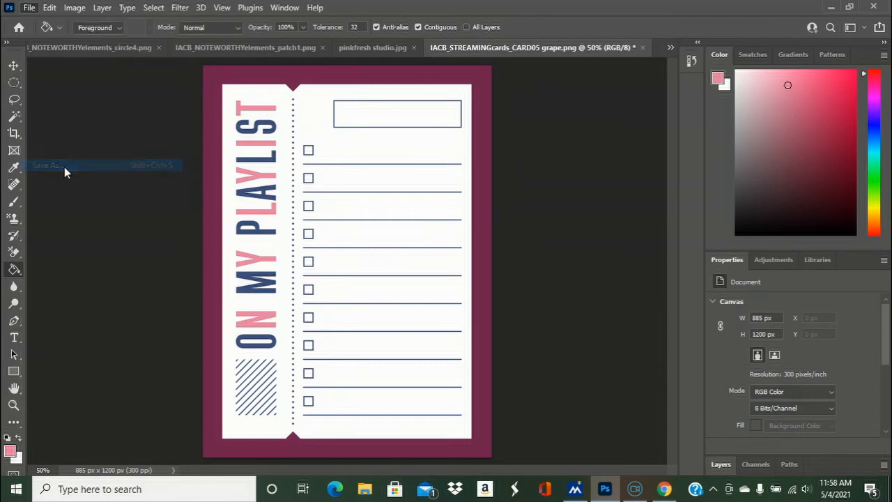
left_click(312, 306)
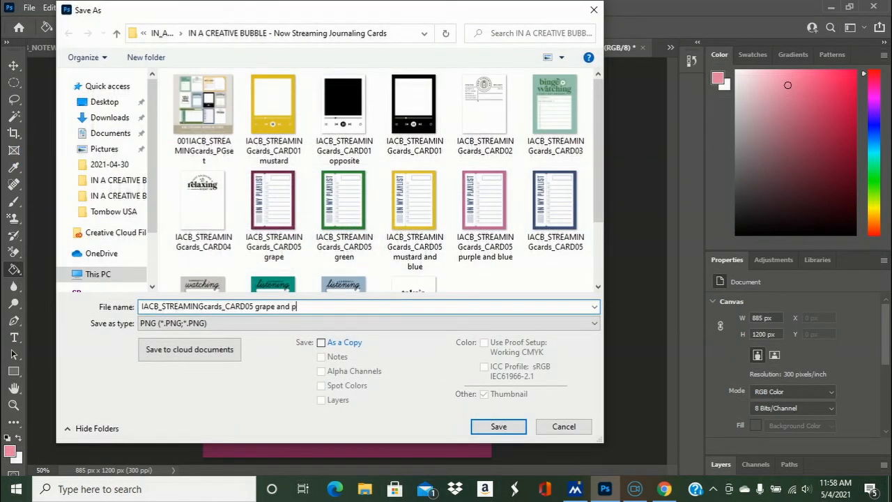
left_click(504, 427)
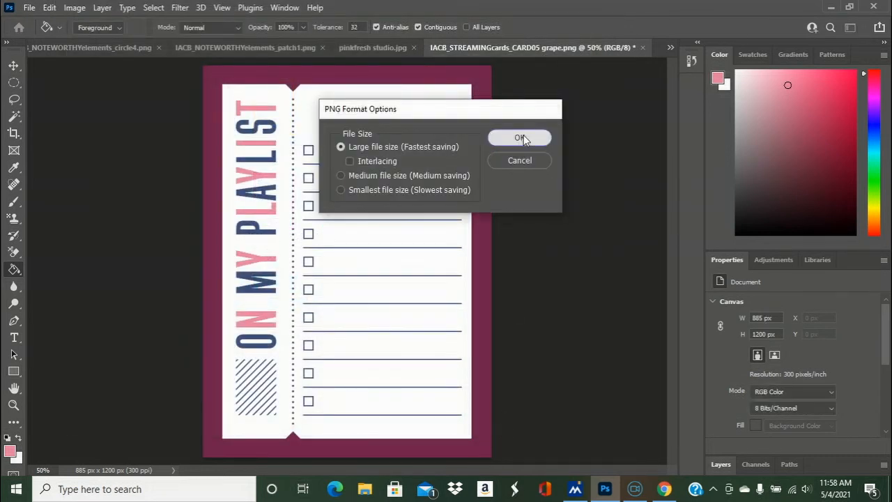
left_click(522, 138)
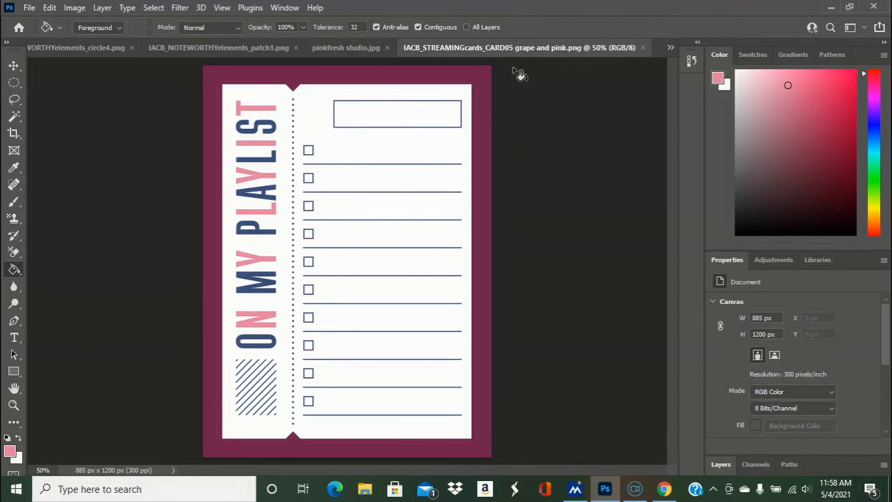
- Close the grape and pink playlist card and reopen "IACB_STREAMINGcards_CARD05 grape"
left_click(642, 48)
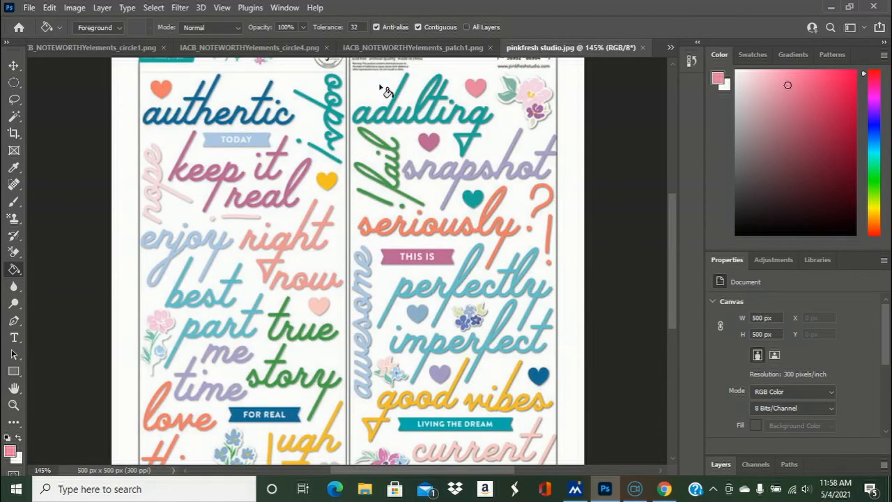
left_click(412, 48)
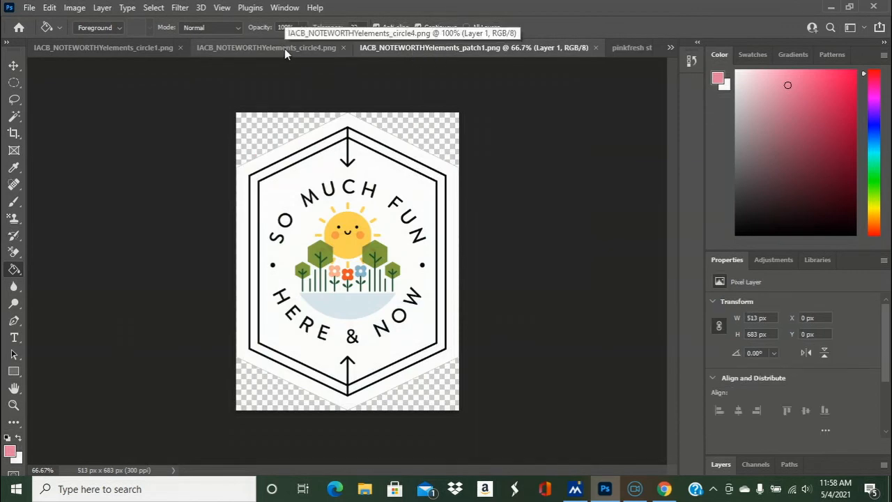
left_click(29, 8)
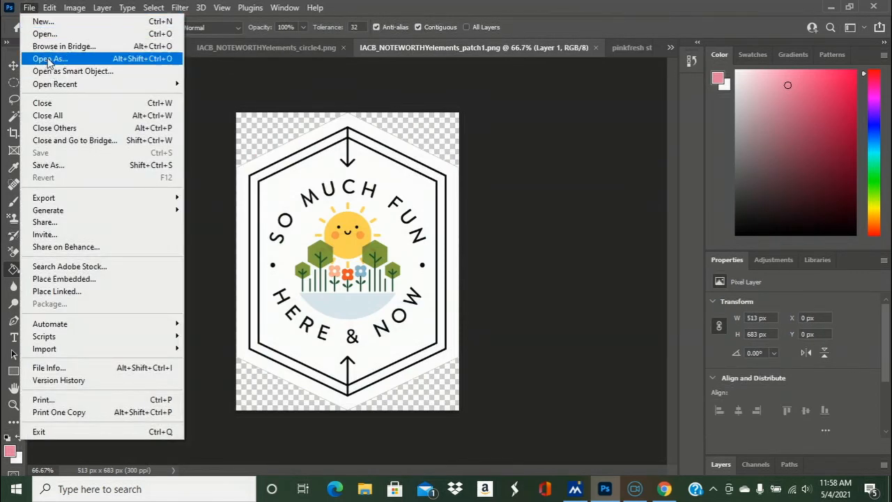
left_click(44, 35)
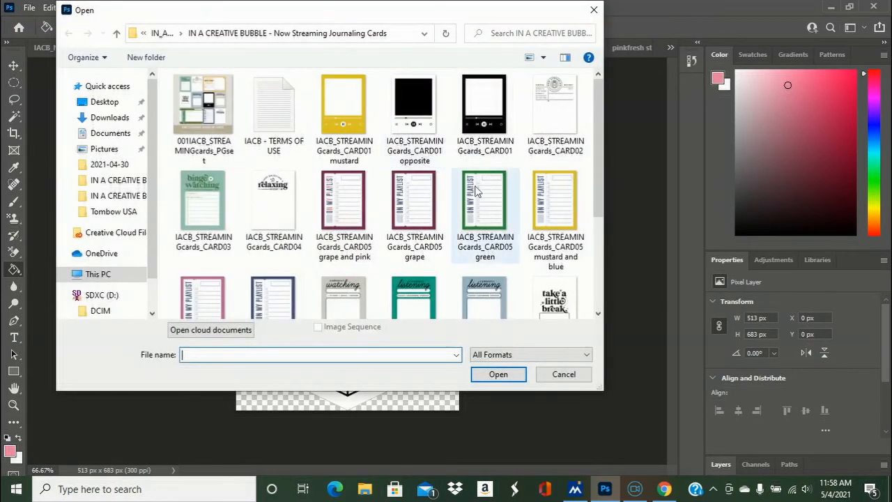
double_click(421, 217)
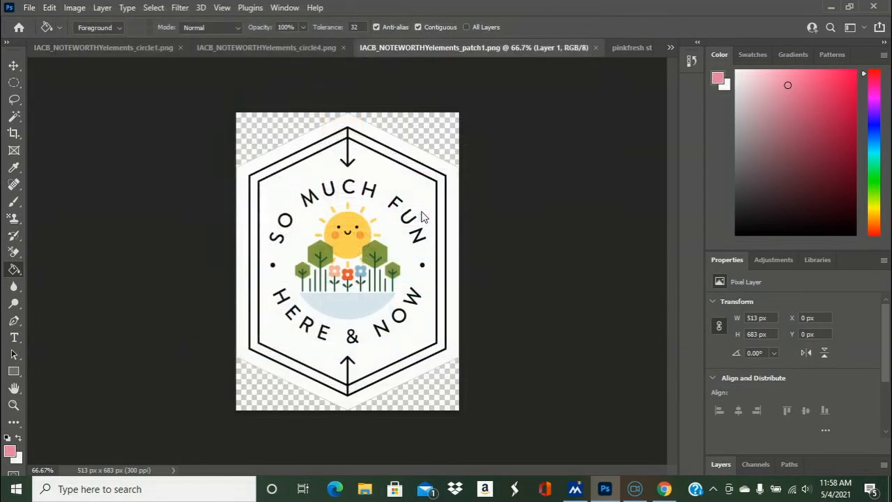
- Sample the grape color from the playlist card's border and switch to the "IACB_STREAMINGcards_CARD01 opposite" document
left_click(15, 169)
left_click(232, 67)
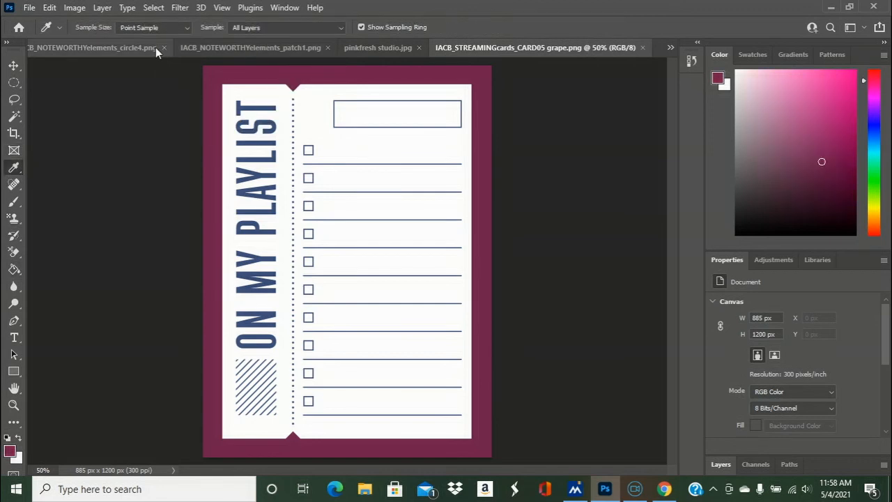
left_click(104, 48)
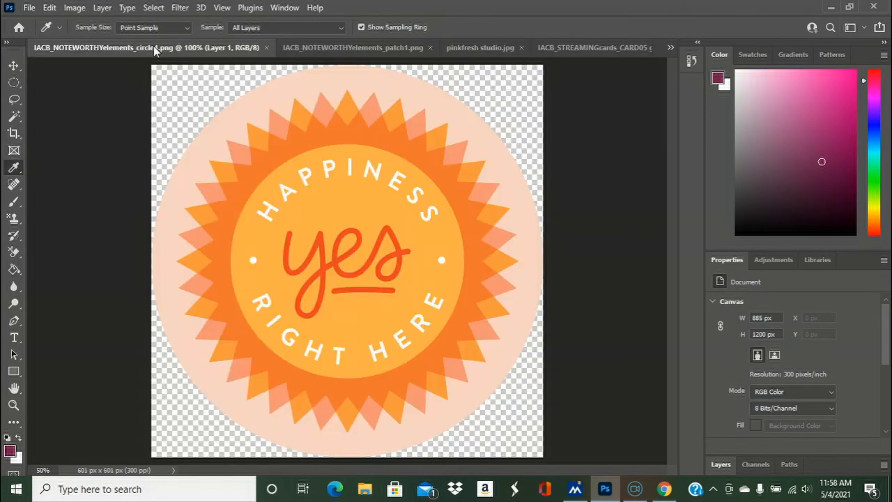
left_click(334, 48)
left_click(672, 46)
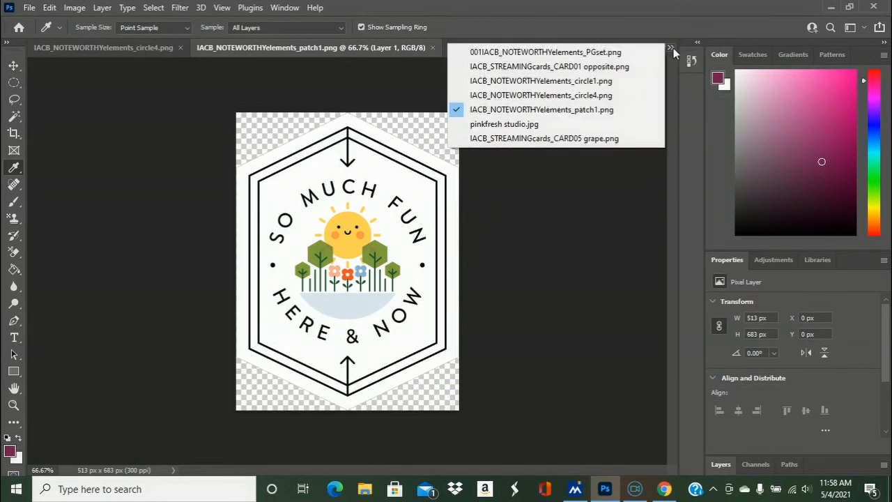
left_click(636, 67)
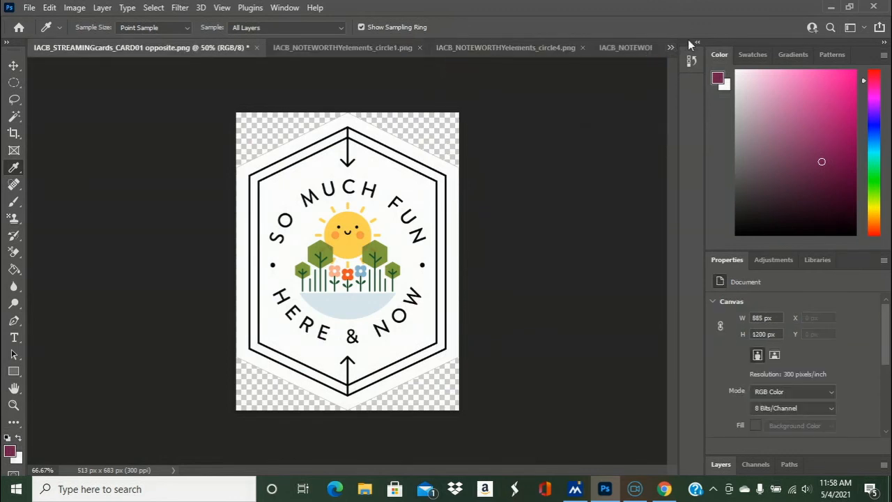
- Fill the black frame of the "IACB_STREAMINGcards_CARD01 opposite" card with the sampled grape color using the Paint Bucket
left_click(672, 47)
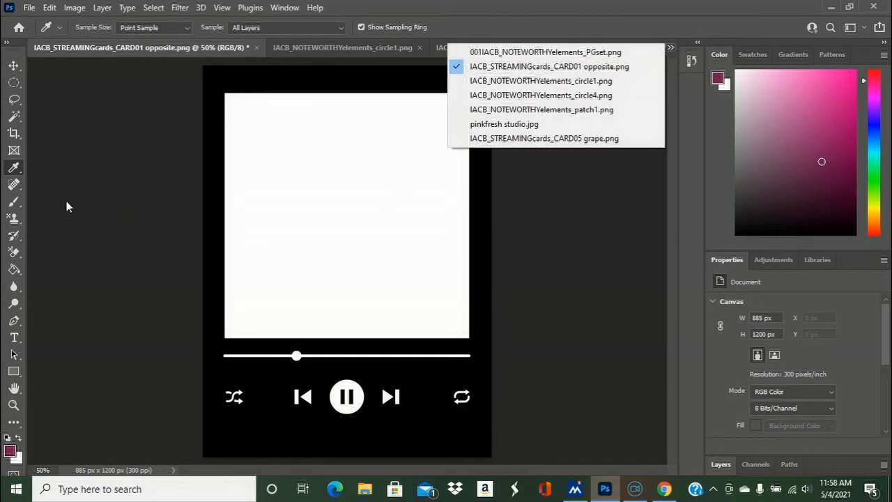
left_click(14, 270)
left_click(229, 90)
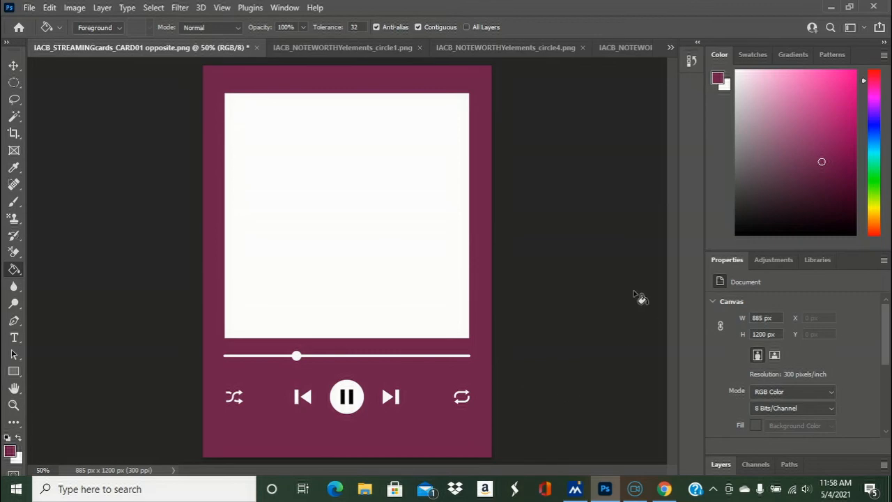
- Save the recolored player card as a large-file-size PNG named "IACB_STREAMINGcards_CARD01 grape"
left_click(29, 7)
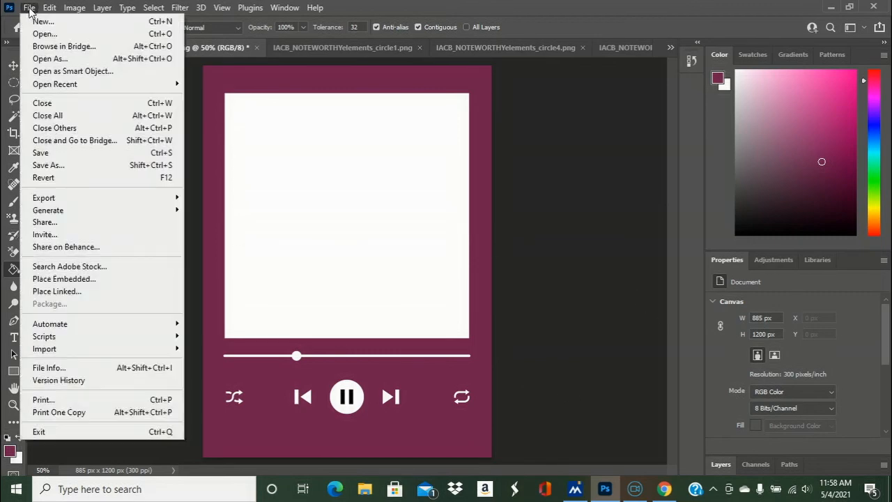
left_click(58, 167)
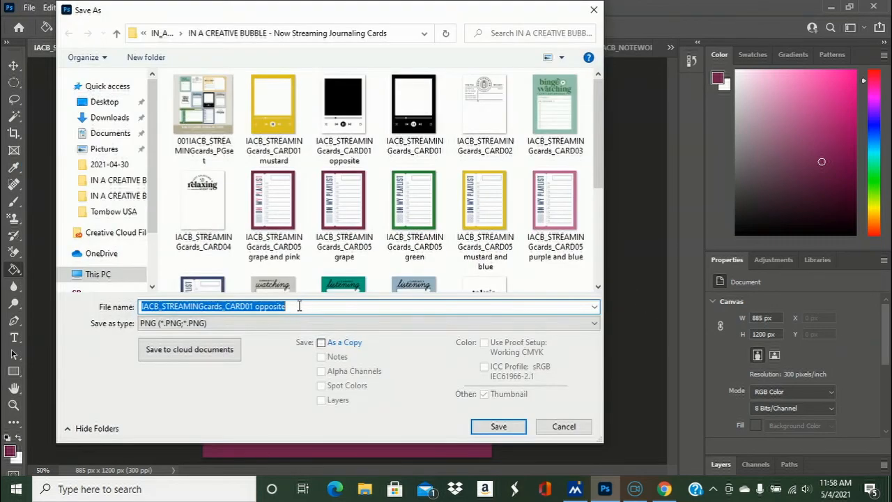
left_click(298, 307)
key("BackSpace")
key("BackSpace")
key("BackSpace")
key("BackSpace")
key("BackSpace")
key("BackSpace")
key("BackSpace")
key("BackSpace")
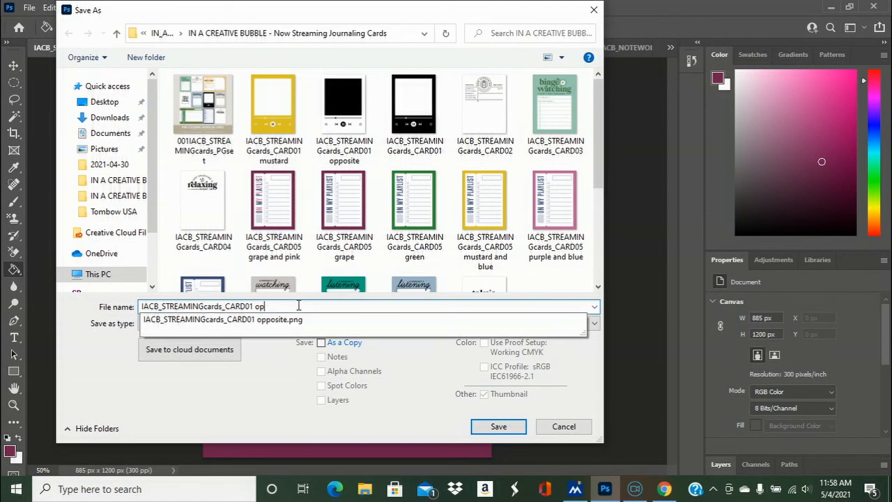
type("grape")
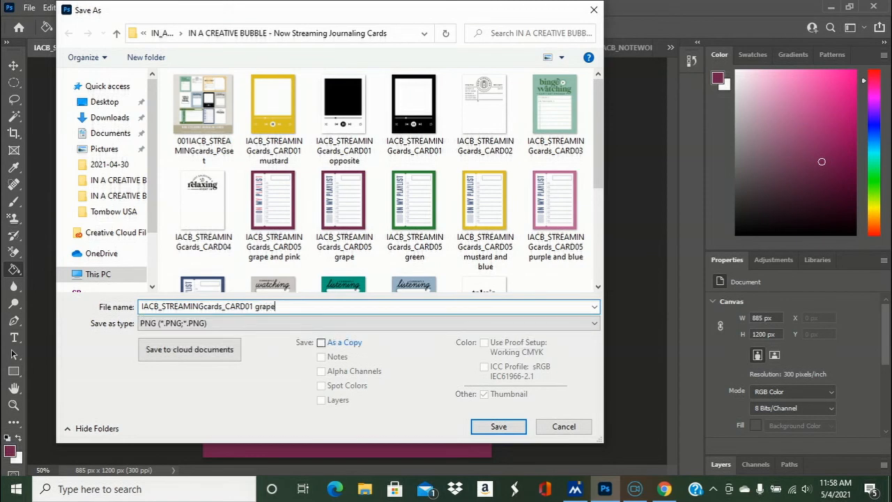
left_click(501, 427)
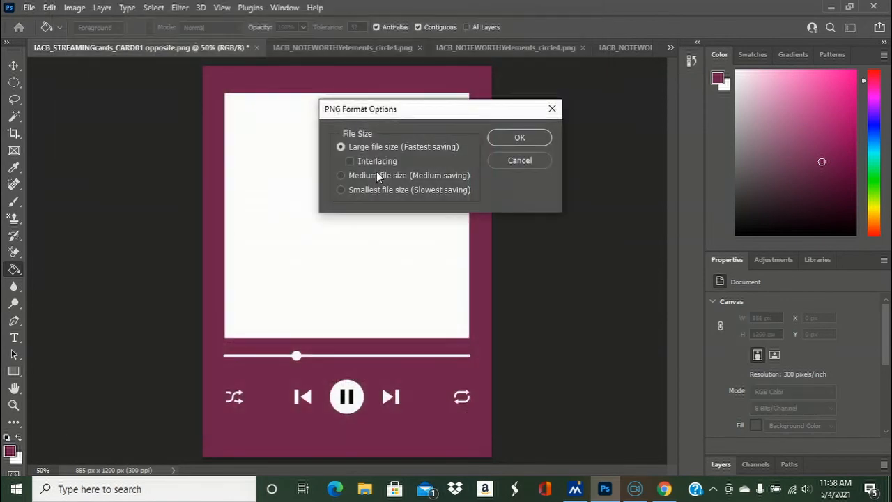
left_click(520, 139)
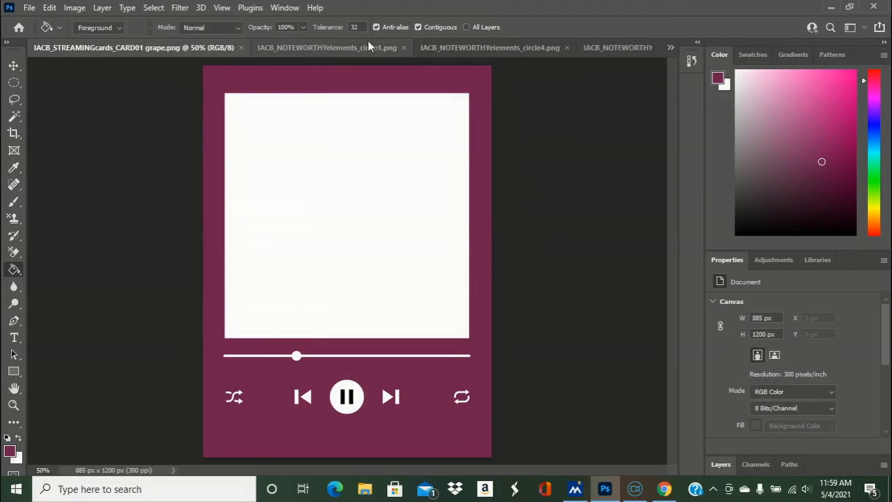
- Look through the open Noteworthy element documents and bring up "IACB_NOTEWORTHYelements_circle1"
left_click(472, 50)
left_click(632, 50)
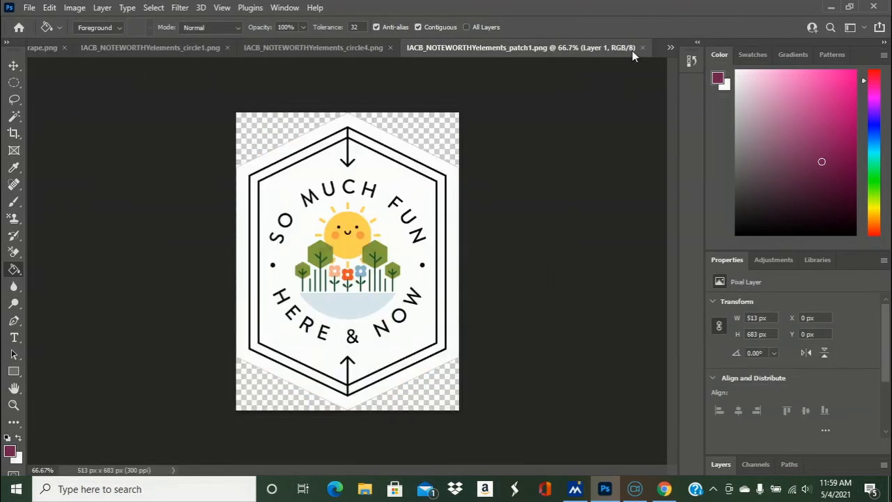
left_click_drag(671, 45, 672, 51)
left_click(253, 50)
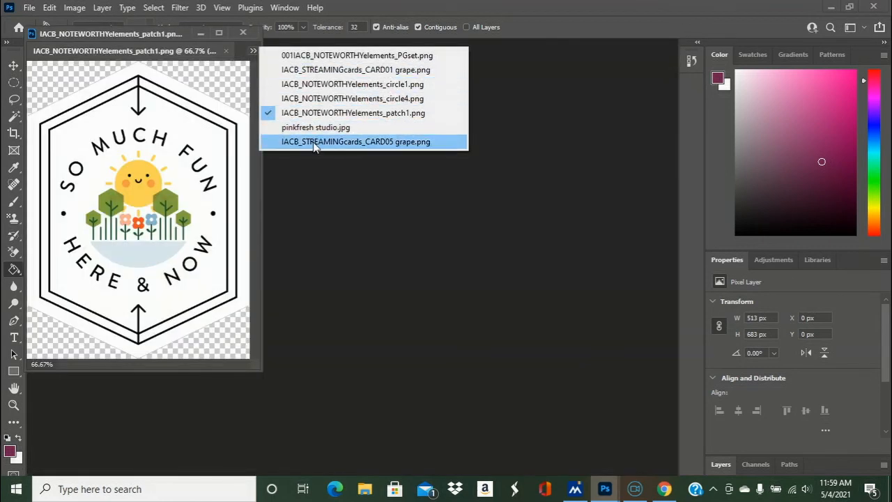
left_click(315, 100)
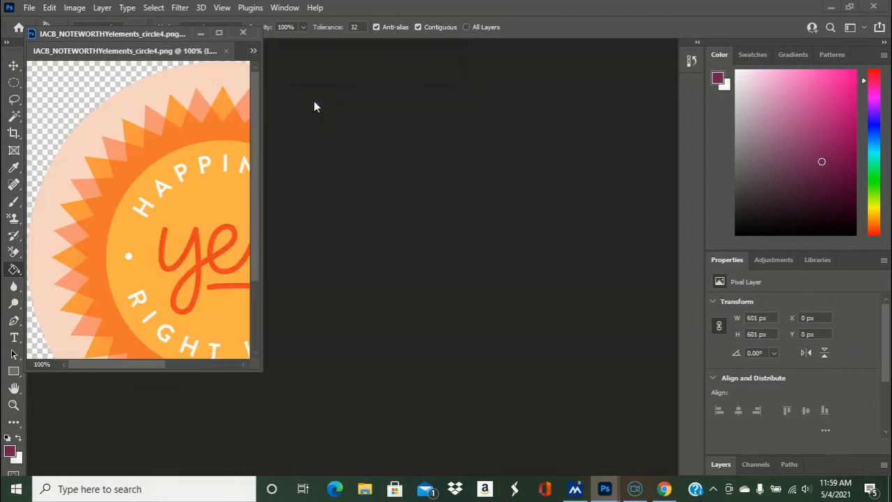
left_click(253, 51)
left_click(282, 83)
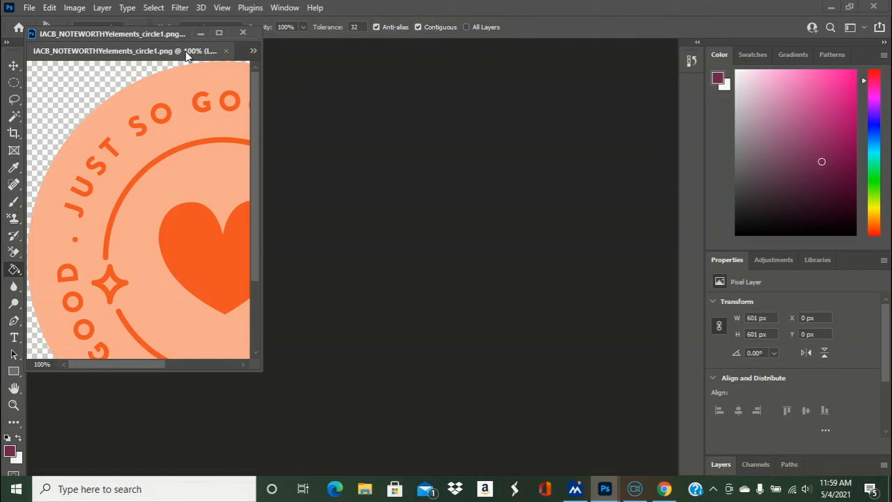
- Dock the floating "IACB_NOTEWORTHYelements_circle1" document window back into the main workspace
left_click(217, 33)
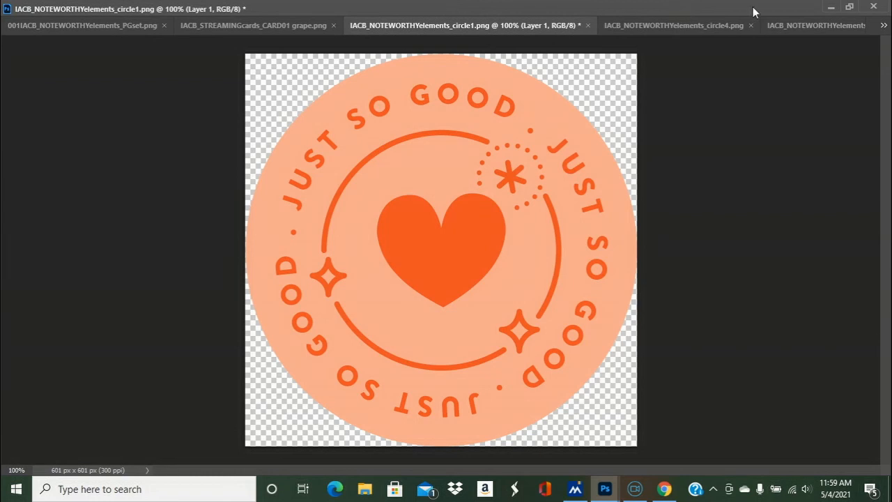
left_click(831, 4)
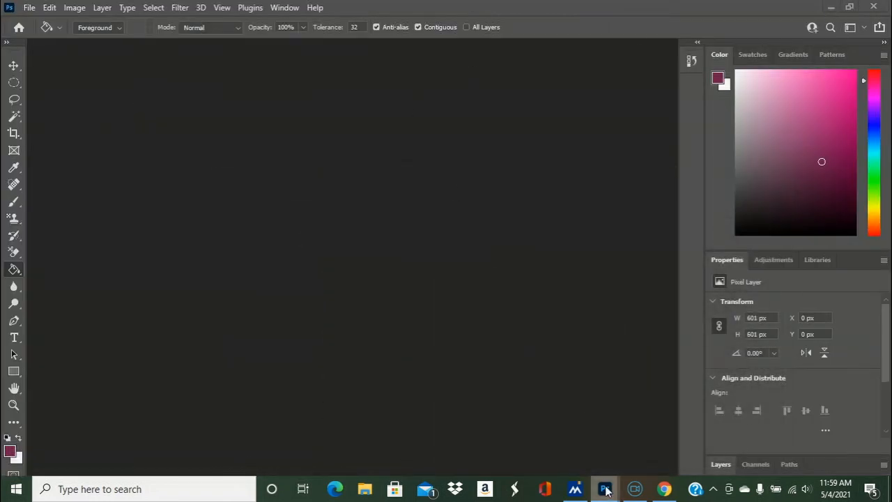
mouse_move(606, 490)
left_click(655, 401)
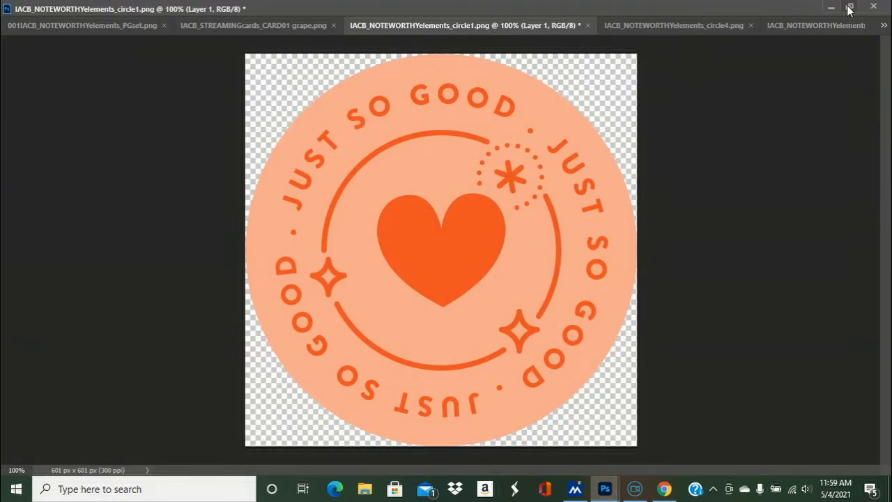
left_click(849, 7)
mouse_move(172, 38)
left_mouse_down()
mouse_move(152, 79)
mouse_move(170, 47)
left_mouse_up()
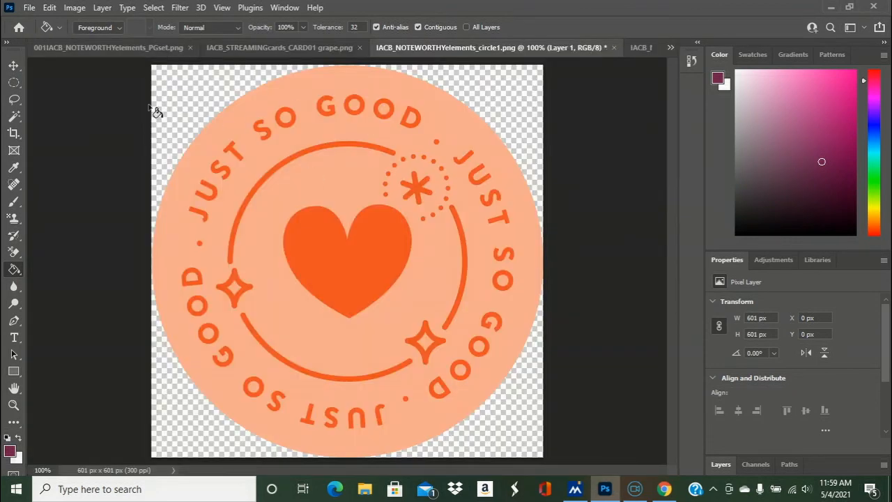
- Try a grape fill on the "JUST SO GOOD" badge background, undo it, and invert the badge's colors
left_click(271, 164)
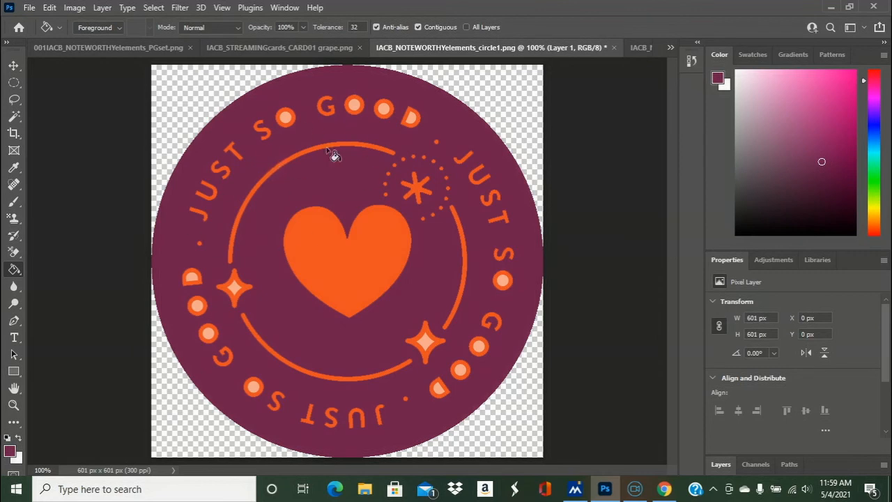
key("ctrl+z")
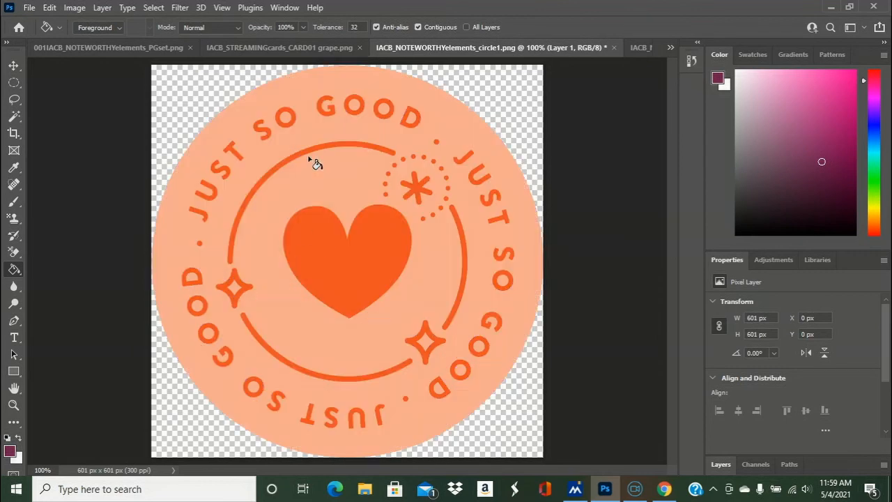
left_click(75, 7)
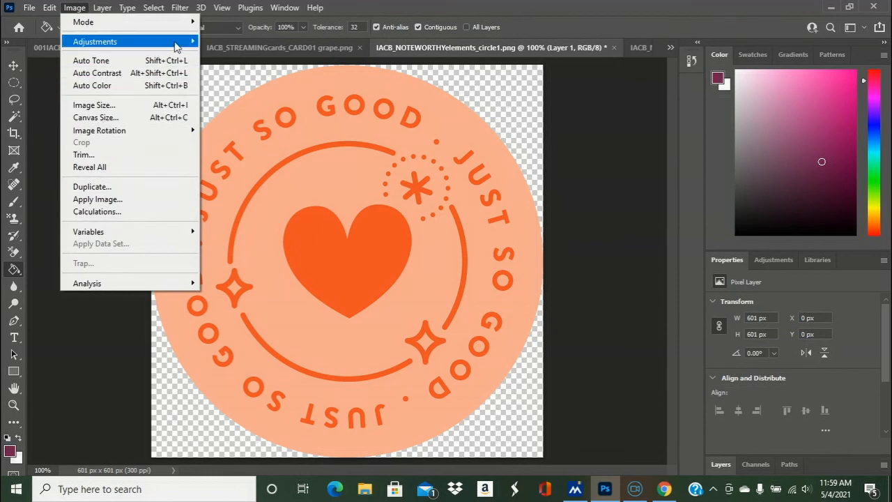
mouse_move(192, 44)
left_click(234, 195)
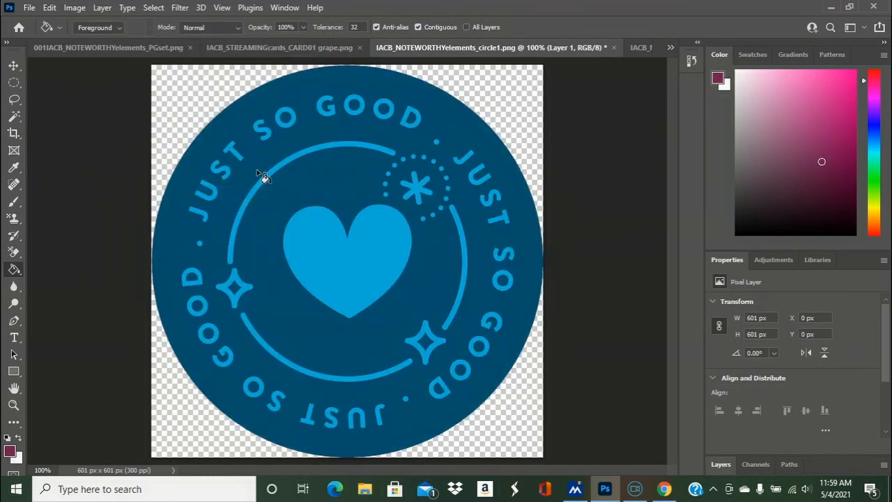
- Fill the inverted badge's dark blue background, the enclosed openings of its O and D letters, and both star centers with grape
left_click(255, 170)
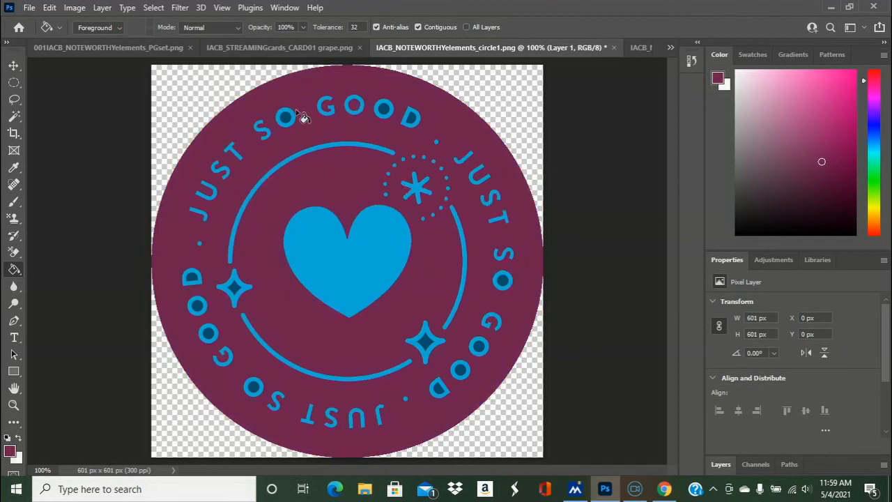
left_click(385, 111)
left_click(412, 119)
left_click(504, 280)
left_click(428, 348)
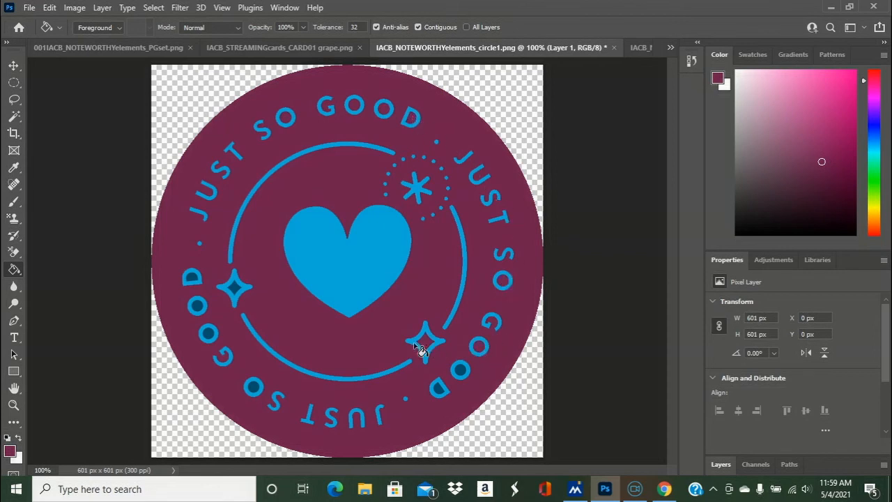
left_click(235, 286)
left_click(460, 371)
left_click(439, 388)
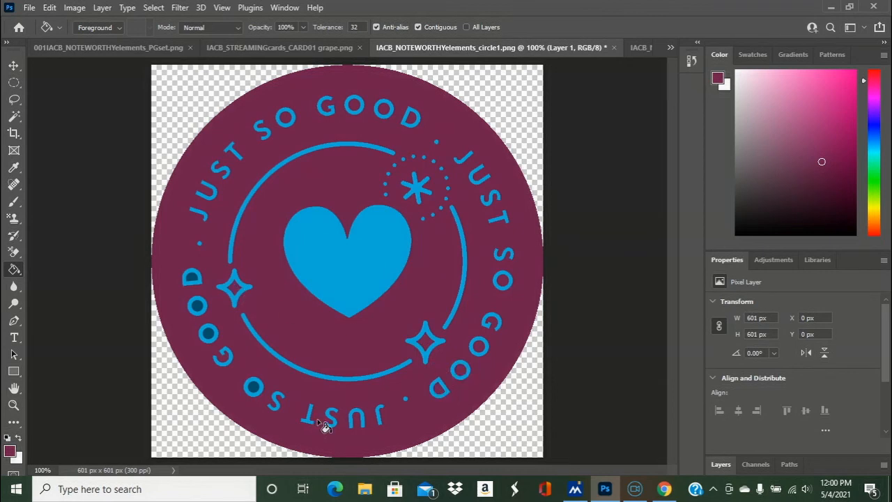
left_click(252, 386)
left_click(209, 337)
left_click(199, 307)
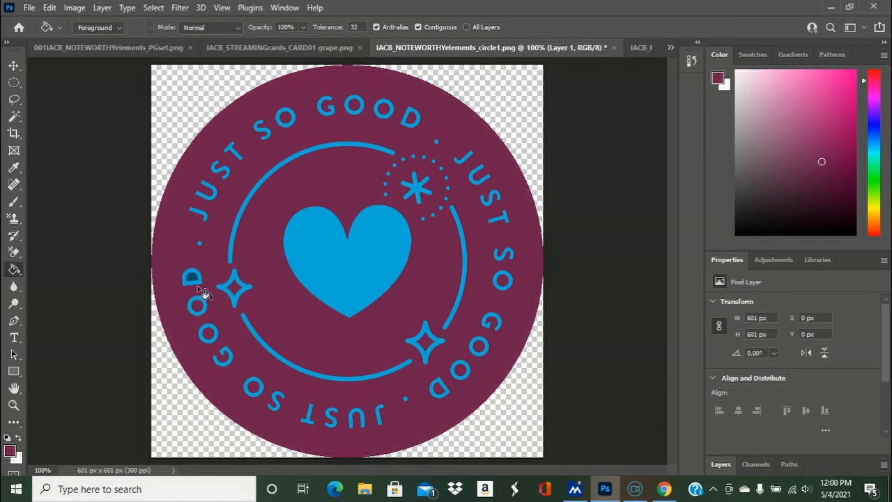
left_click(193, 278)
- Try to save a copy of the recolored badge as a PNG named "IACB_NOTEWORTHYelements_circle1 grape and blue"
left_click(29, 8)
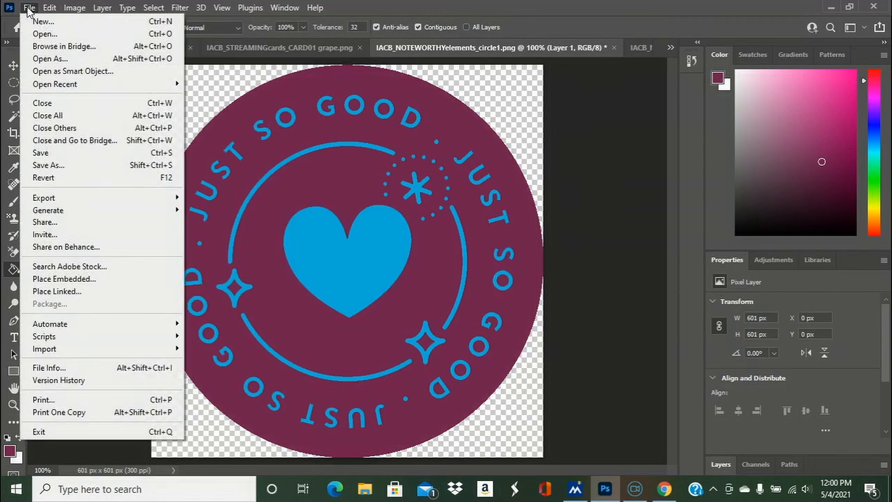
left_click(48, 165)
left_click(280, 306)
type("grape and blue")
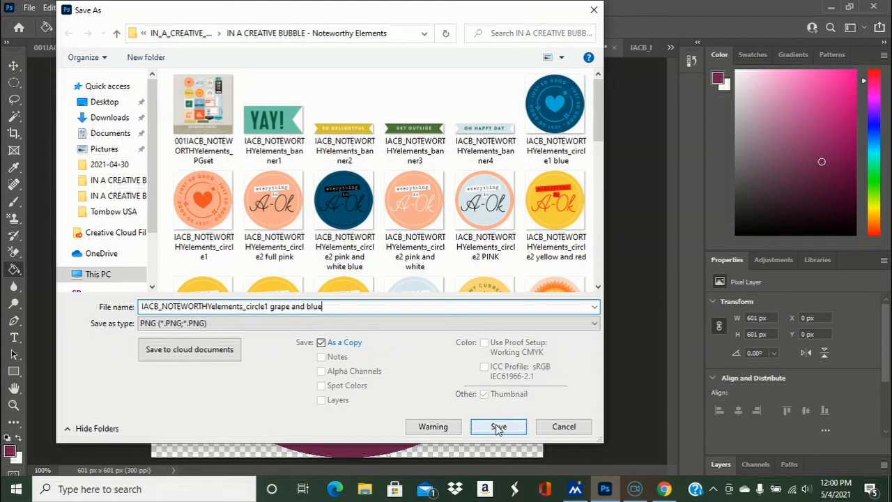
left_click(516, 428)
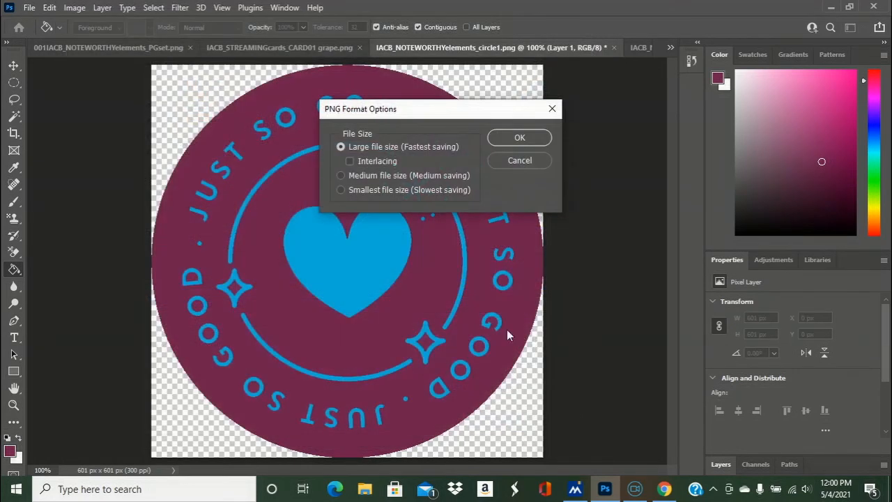
left_click(552, 109)
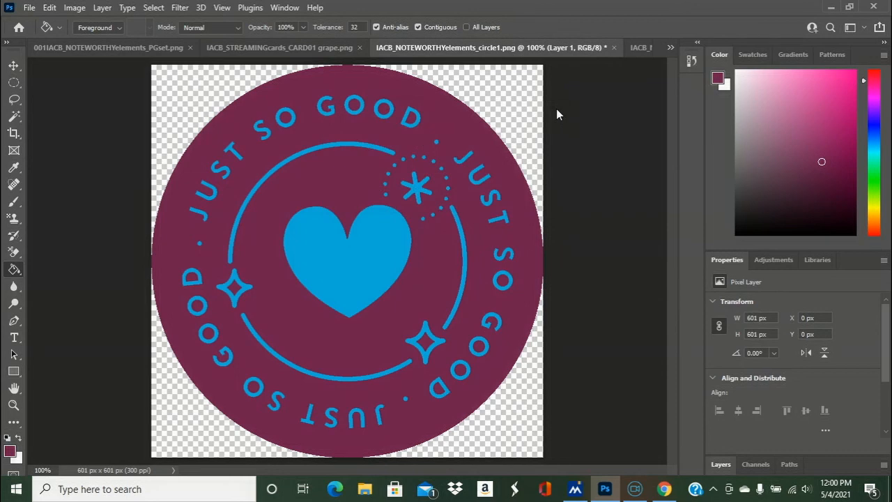